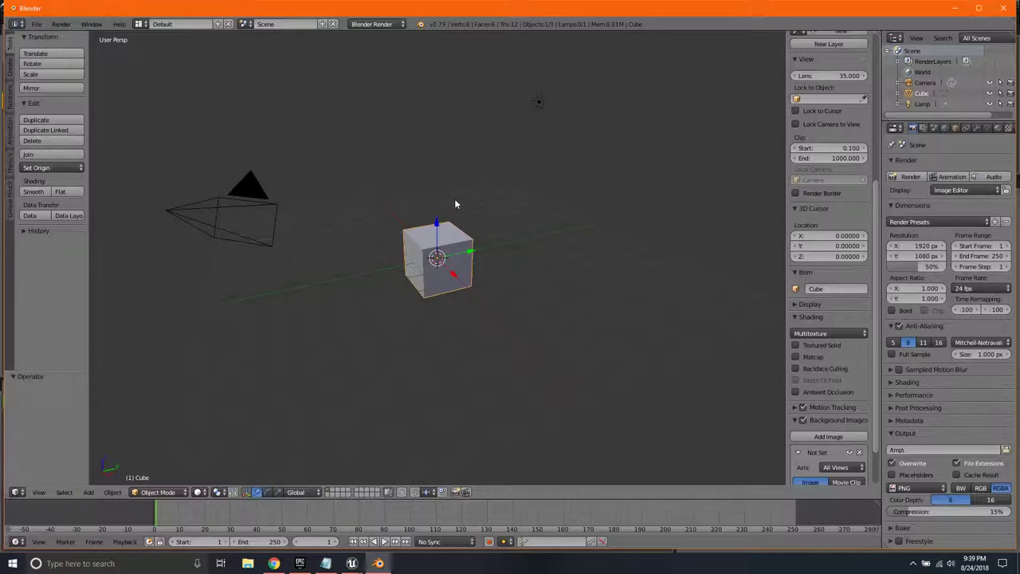
Step: Delete every object in the default scene, including the cube, camera and lamp
key("a")
key("a")
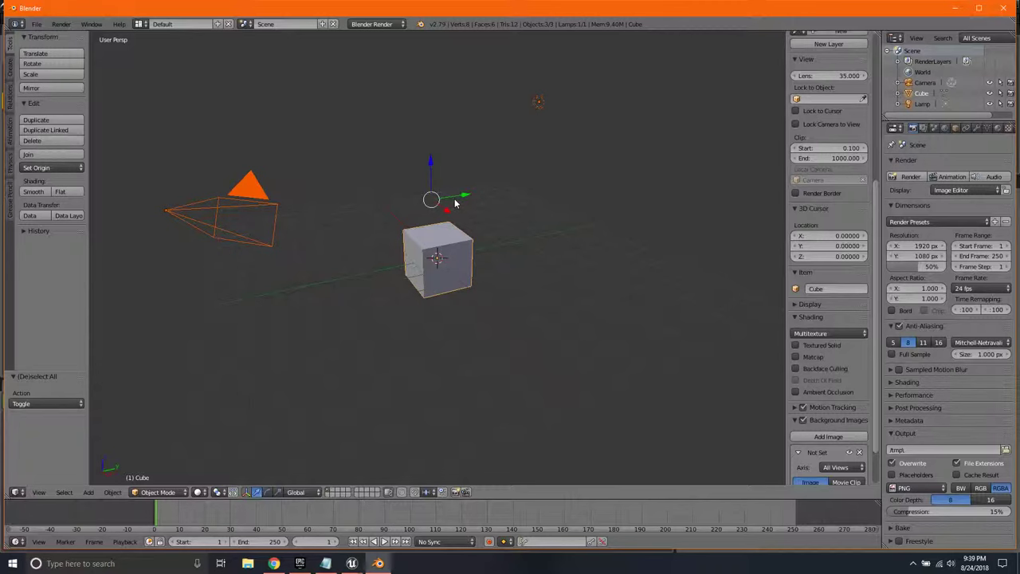
key("x")
left_click(455, 202)
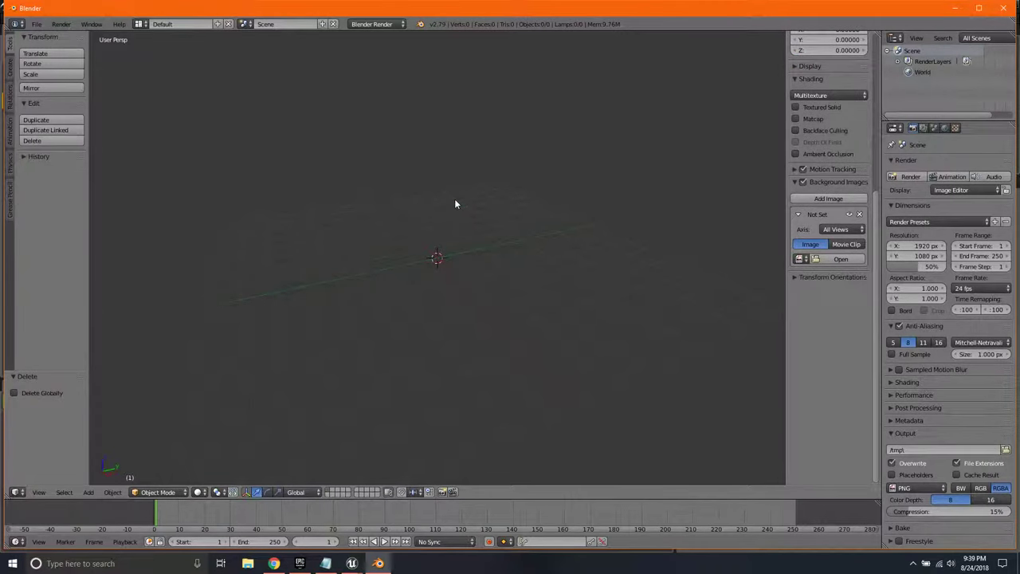
Step: Add a new cube mesh at the scene origin
key("shift+a")
mouse_move(455, 200)
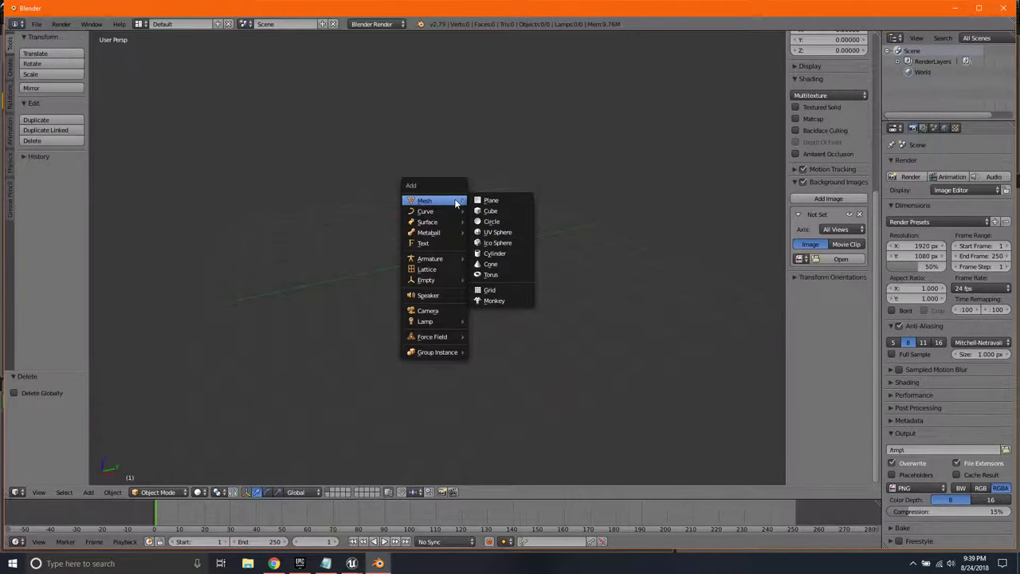
left_click(499, 211)
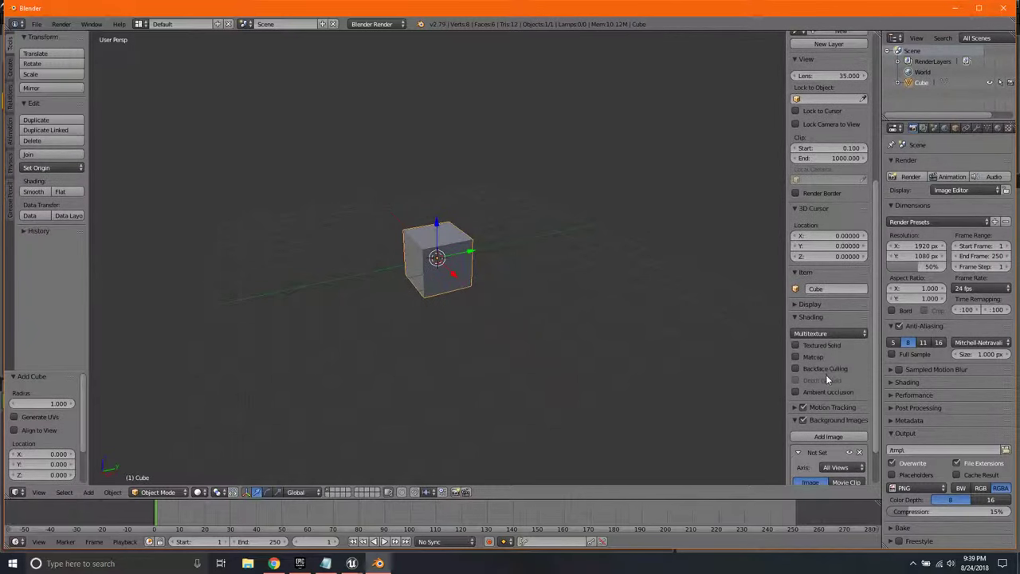
Step: Load Keycard.png from the MGS reference folder as the viewport's background image
scroll(825, 380, "down", 2)
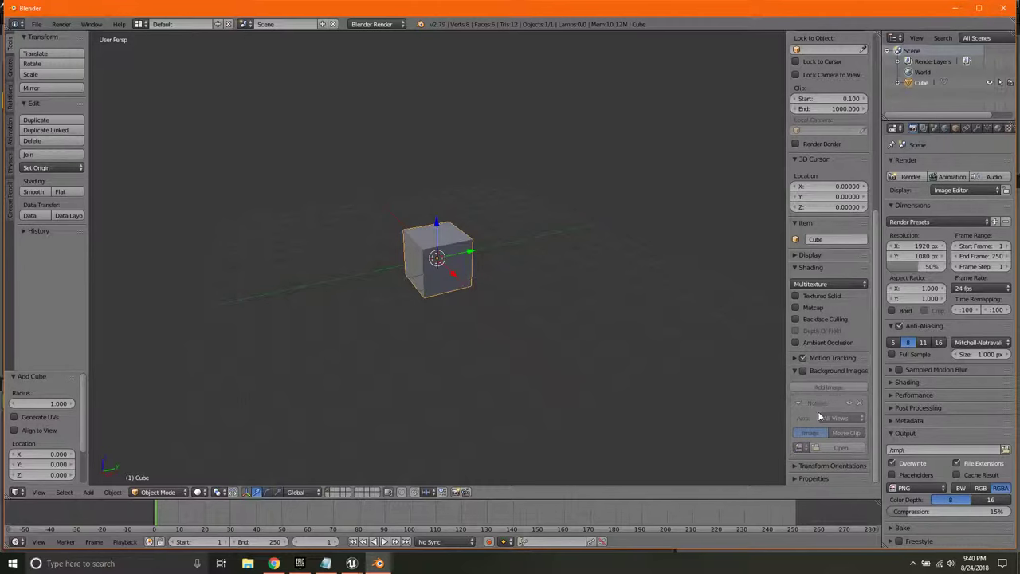
left_click(802, 370)
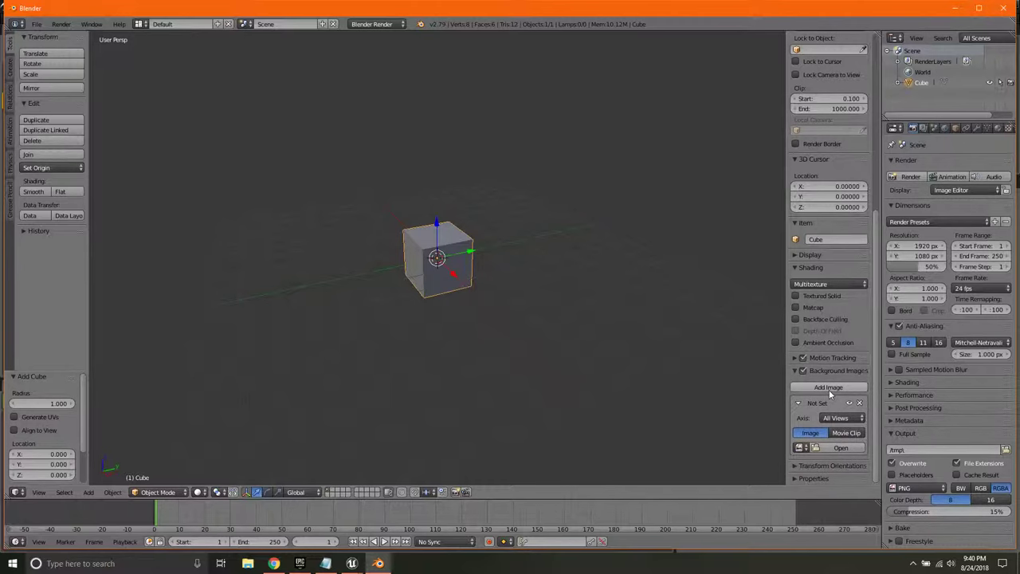
left_click(840, 447)
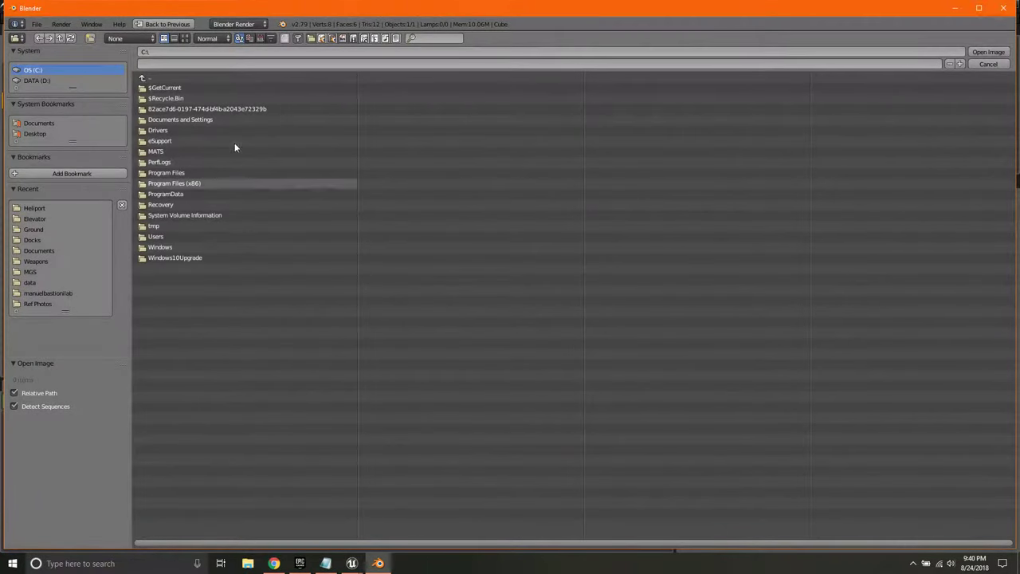
left_click(32, 272)
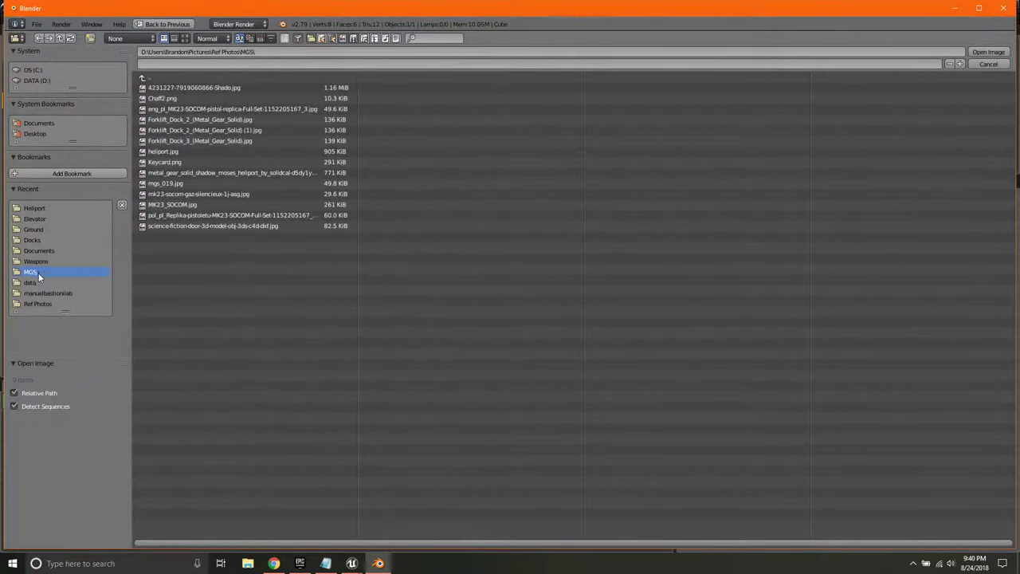
left_click(174, 161)
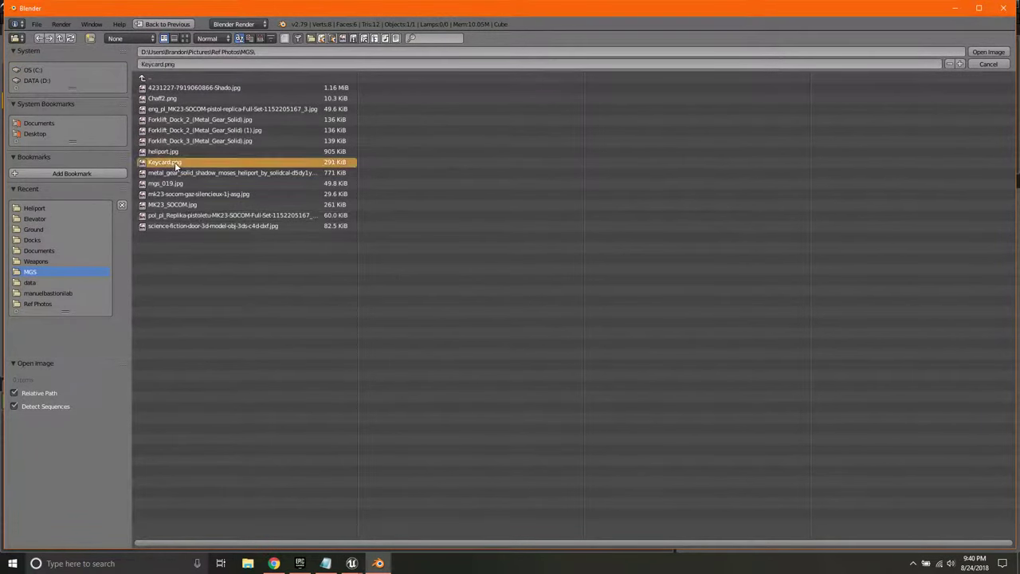
left_click(987, 52)
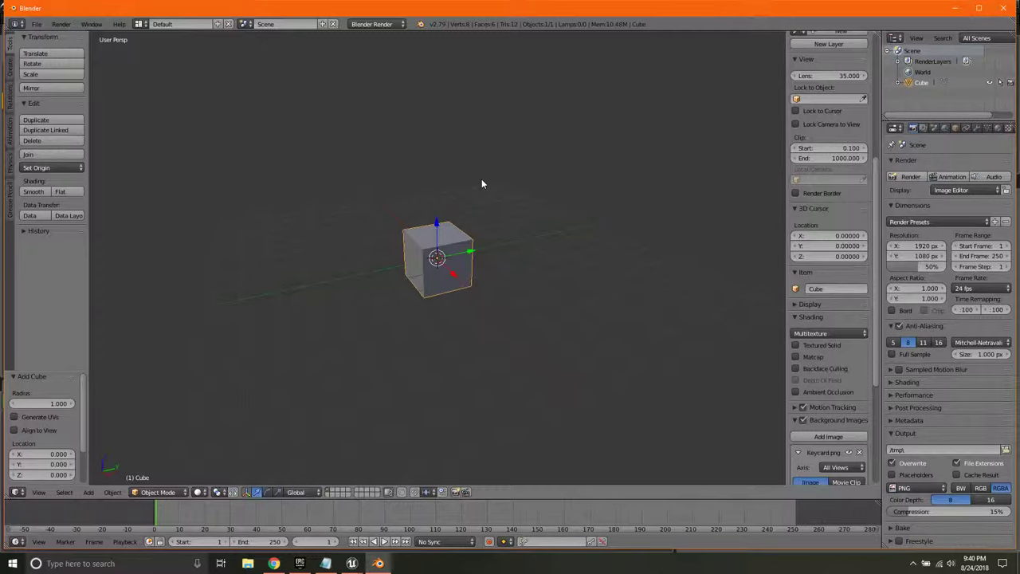
Step: In right orthographic view, scale the cube by about 3.49 along Z and 2.5 along Y to cover the card image
key("KP_5")
key("KP_3")
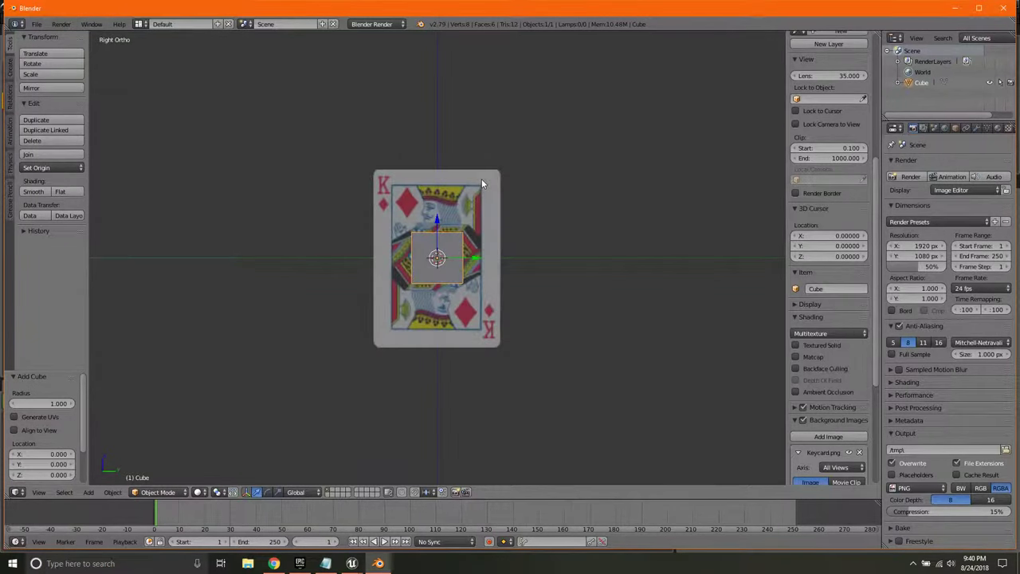
scroll(440, 205, "up", 3)
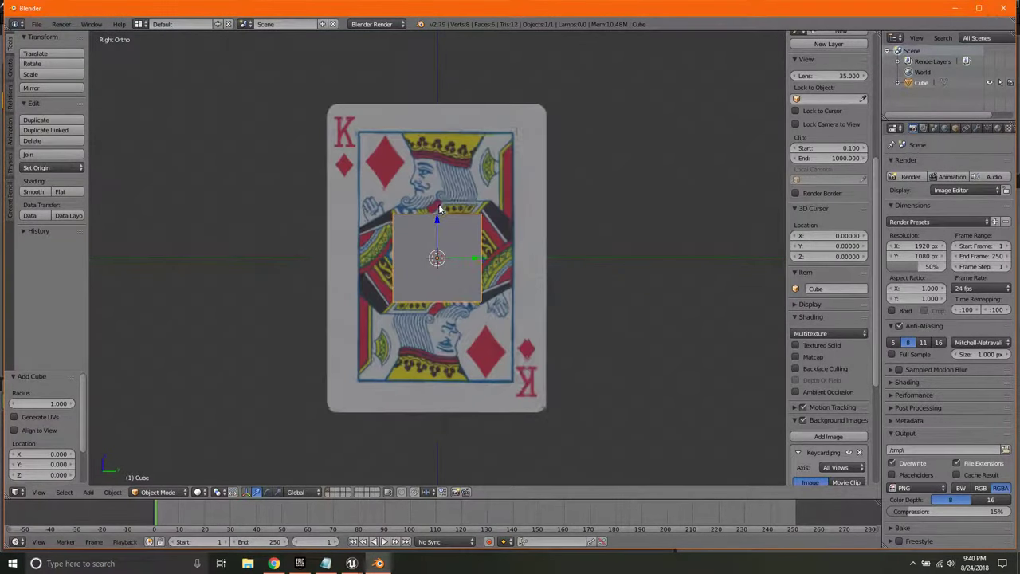
scroll(438, 206, "up", 1)
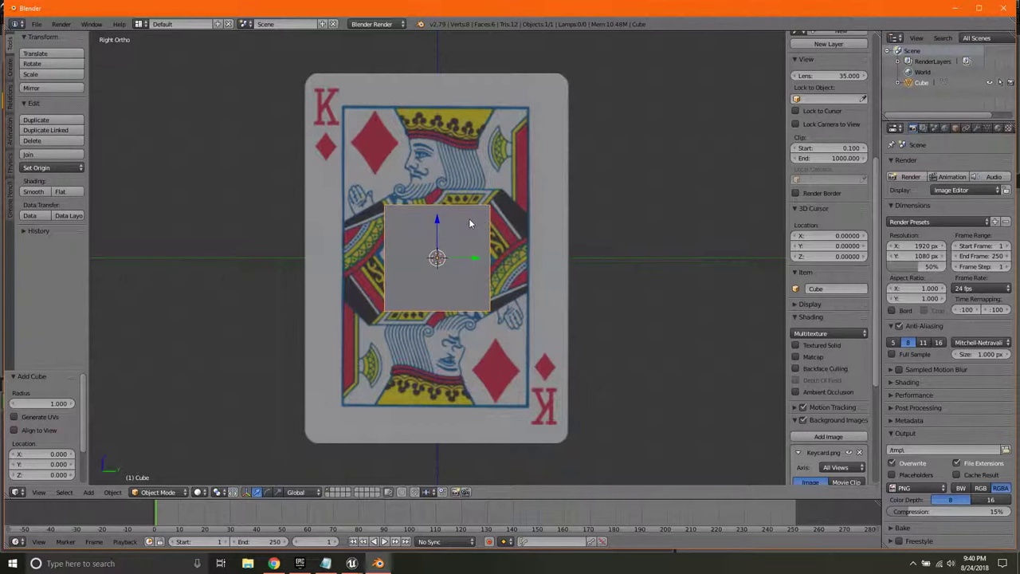
key("s")
key("z")
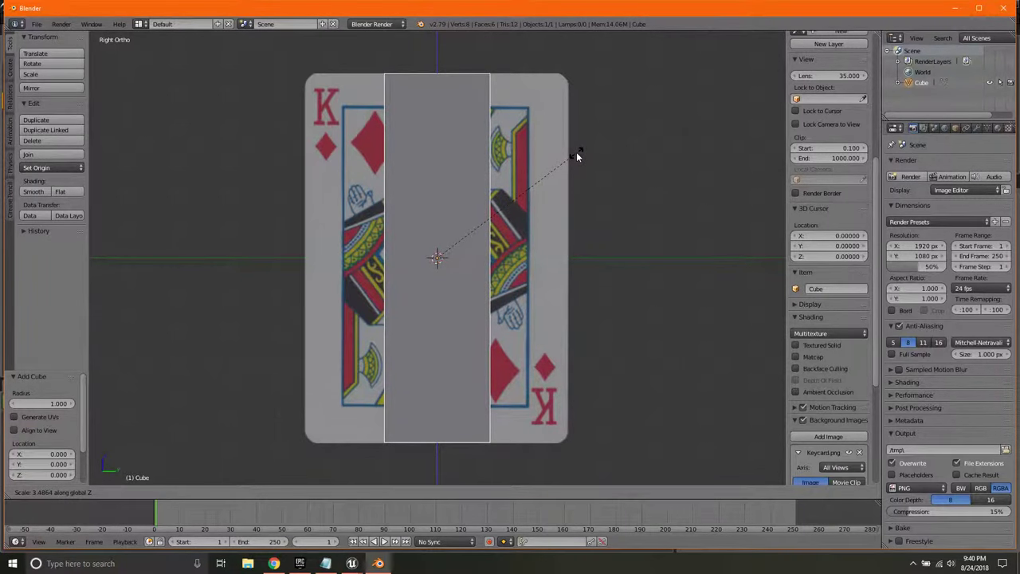
left_click(577, 157)
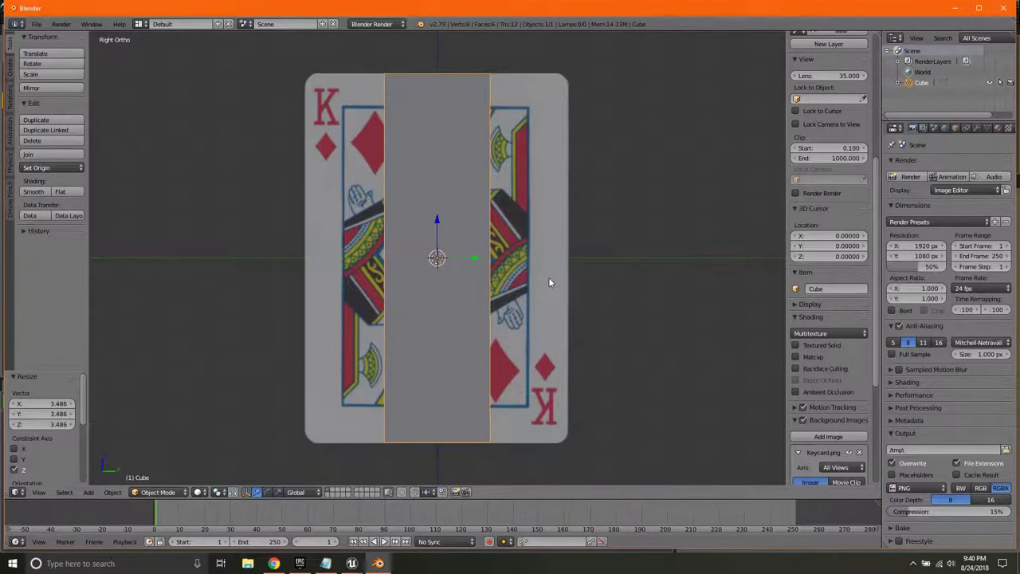
key("s")
key("y")
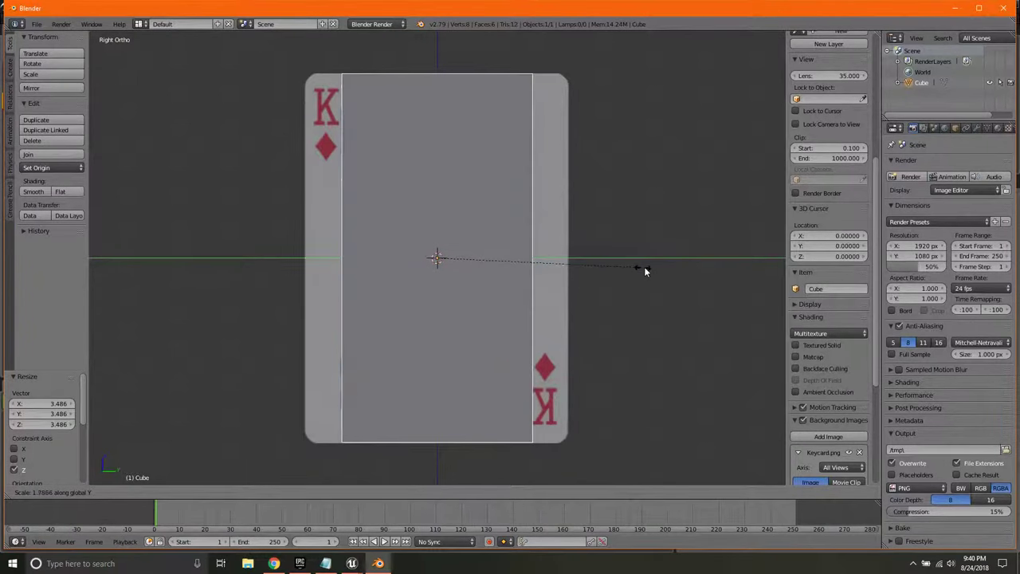
left_click(721, 268)
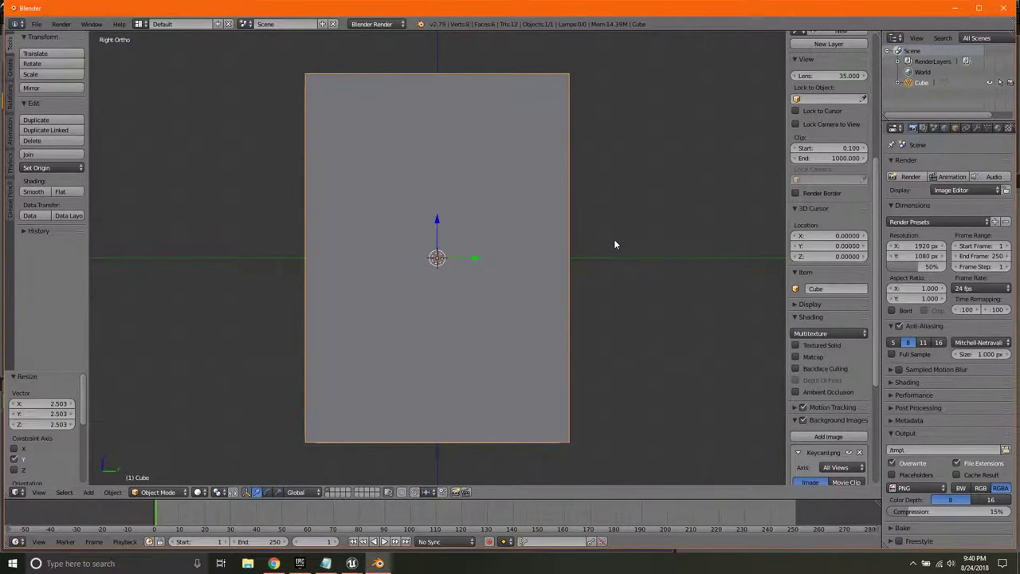
Step: In front view, thin the cube by scaling it to about 0.295 along X
key("KP_1")
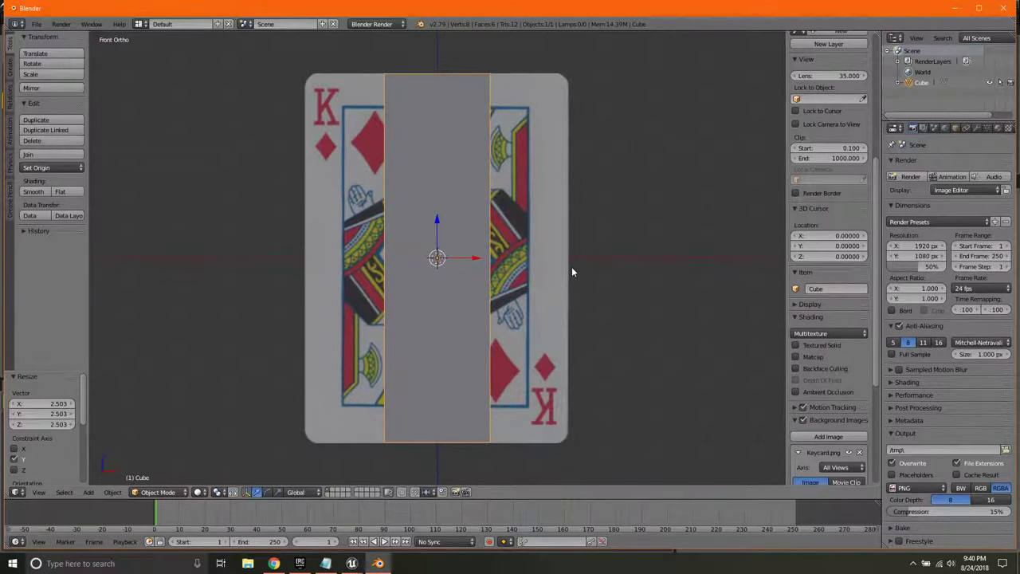
key("s")
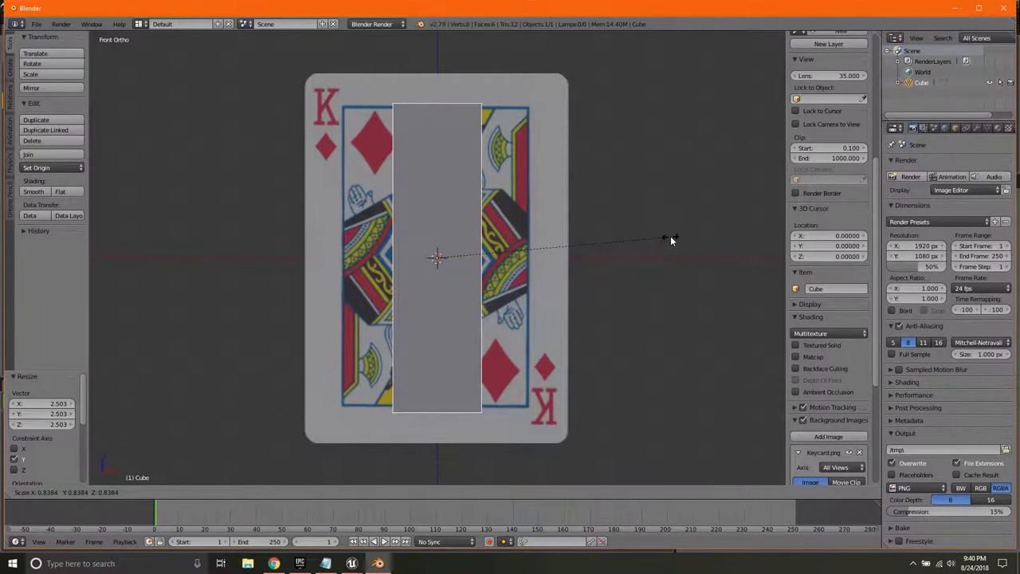
key("x")
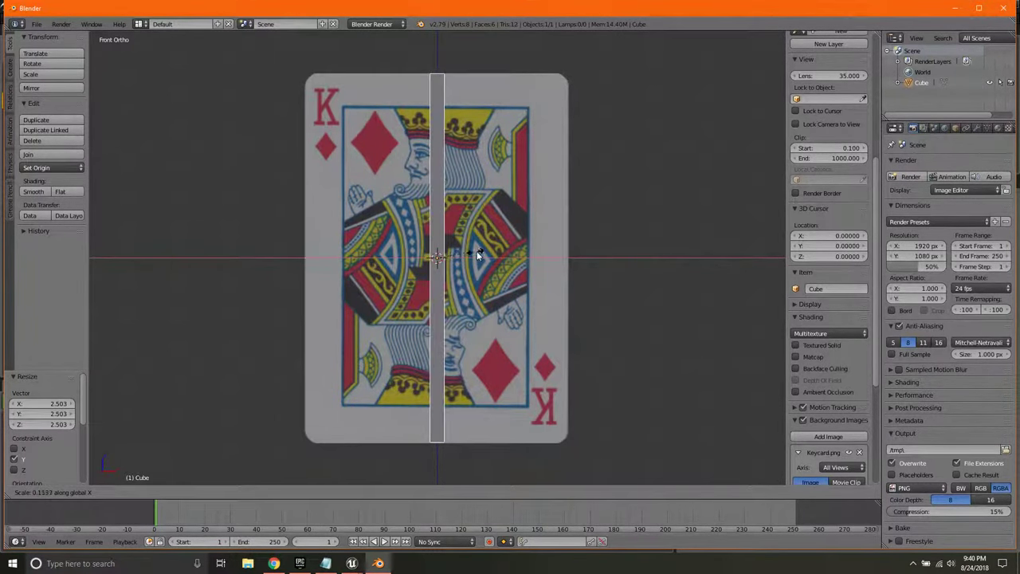
left_click(519, 250)
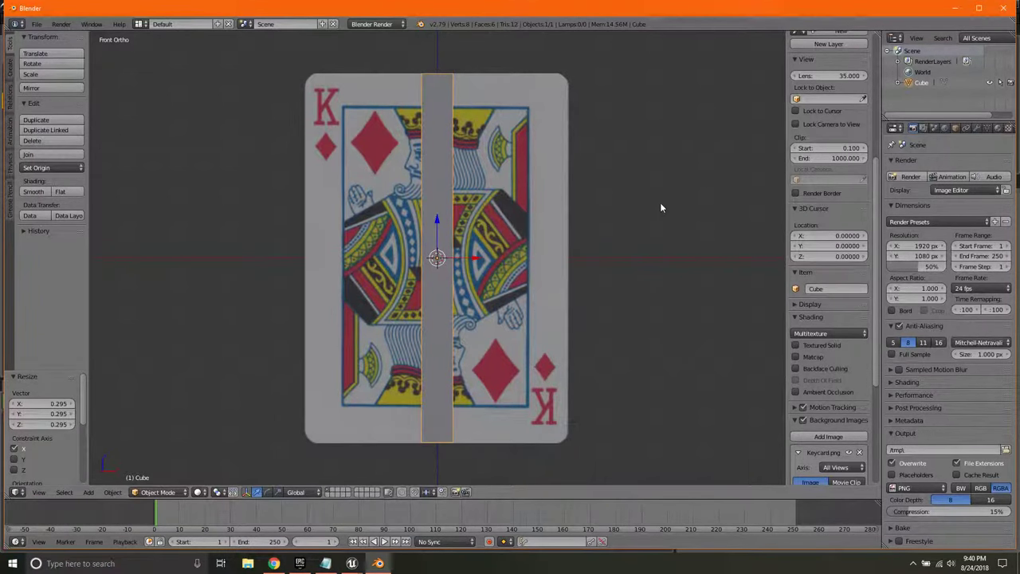
middle_click_drag(674, 212, 537, 227)
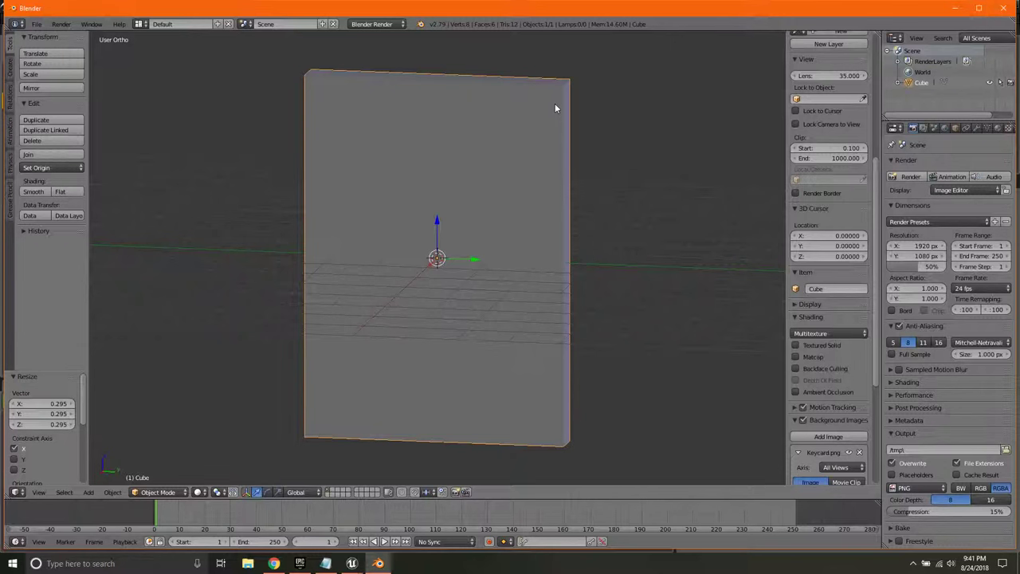
Step: In Edit Mode, bevel two diagonally opposite short corner edges of the slab by about 0.48 with one segment
key("Tab")
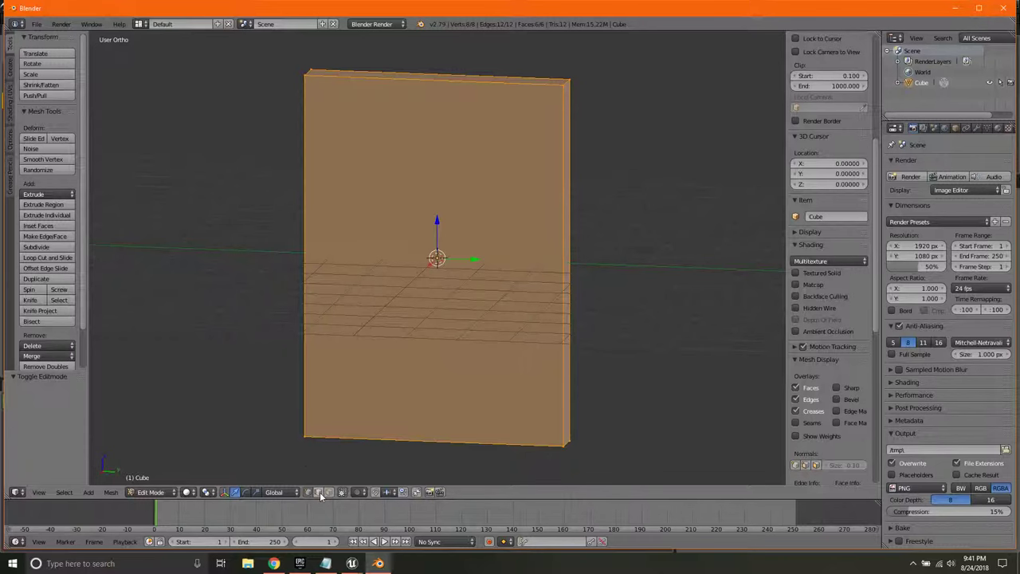
middle_click_drag(640, 41, 557, 119)
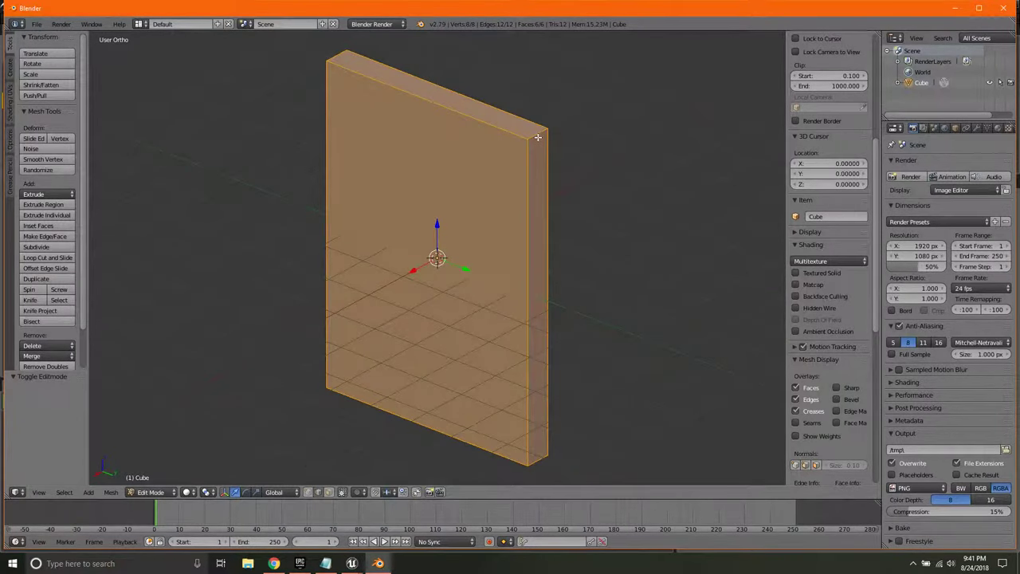
right_click(540, 132)
middle_click_drag(473, 223, 387, 346)
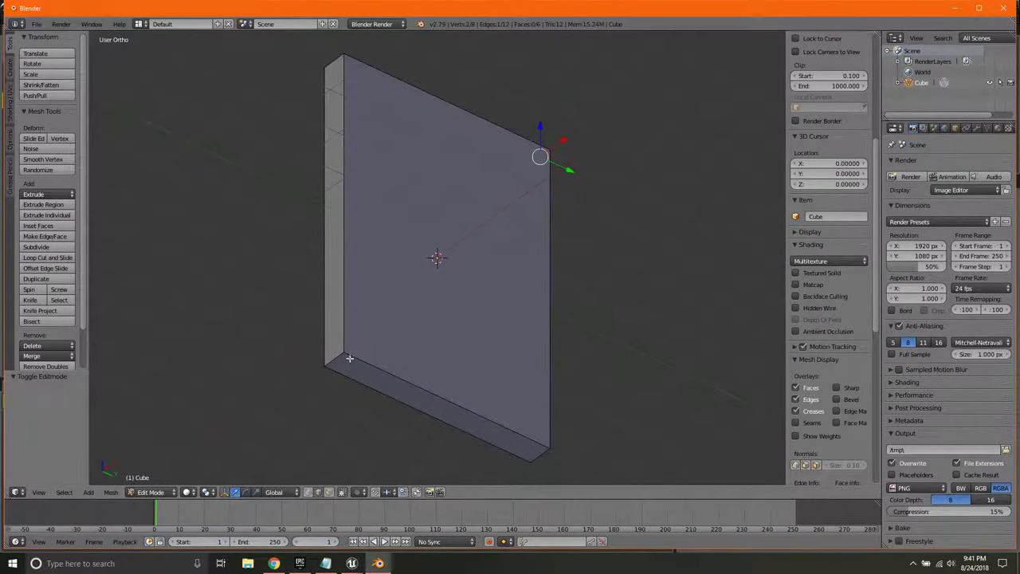
right_click(334, 360, "shift")
middle_click_drag(469, 295, 426, 321)
scroll(405, 353, "down", 4)
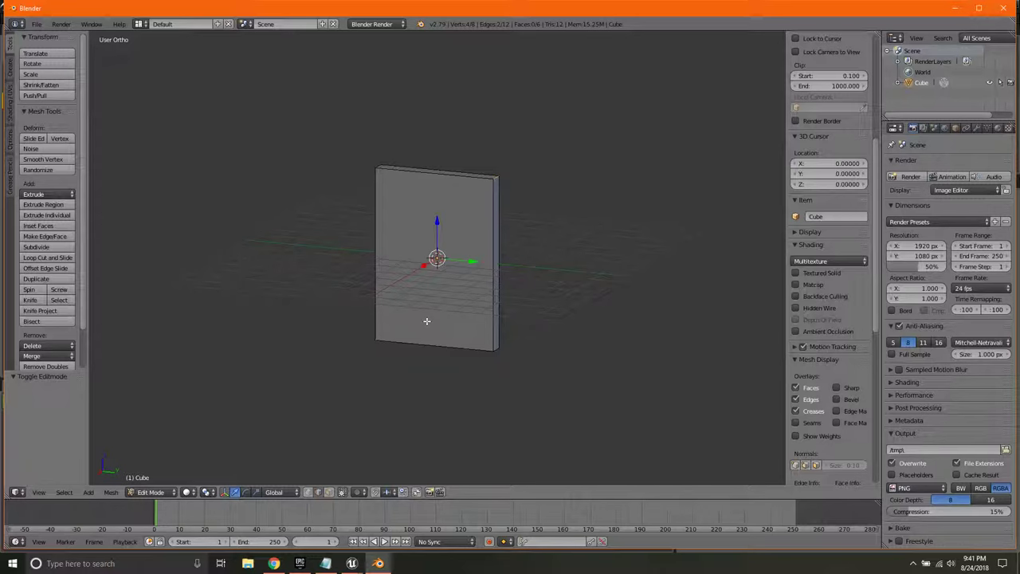
key("ctrl+b")
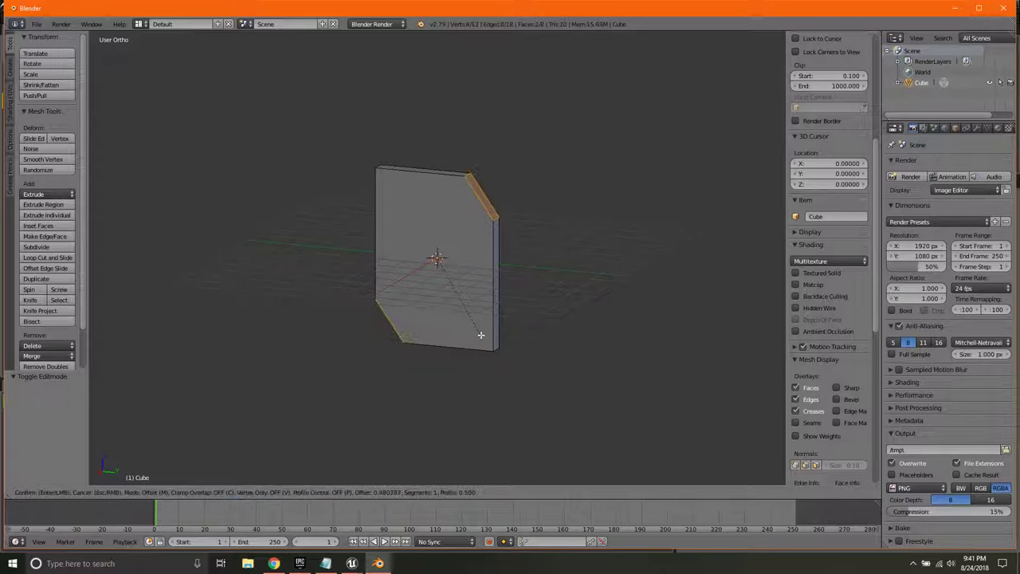
left_click(480, 334)
Step: Select the short edges at the slab's two remaining unbeveled corners
mouse_move(458, 330)
middle_mouse_down()
mouse_move(470, 334)
mouse_move(442, 343)
mouse_move(499, 350)
mouse_move(455, 341)
middle_mouse_up()
scroll(375, 168, "up", 5)
scroll(377, 178, "down", 2)
middle_click_drag(380, 178, 364, 217)
right_click(345, 163)
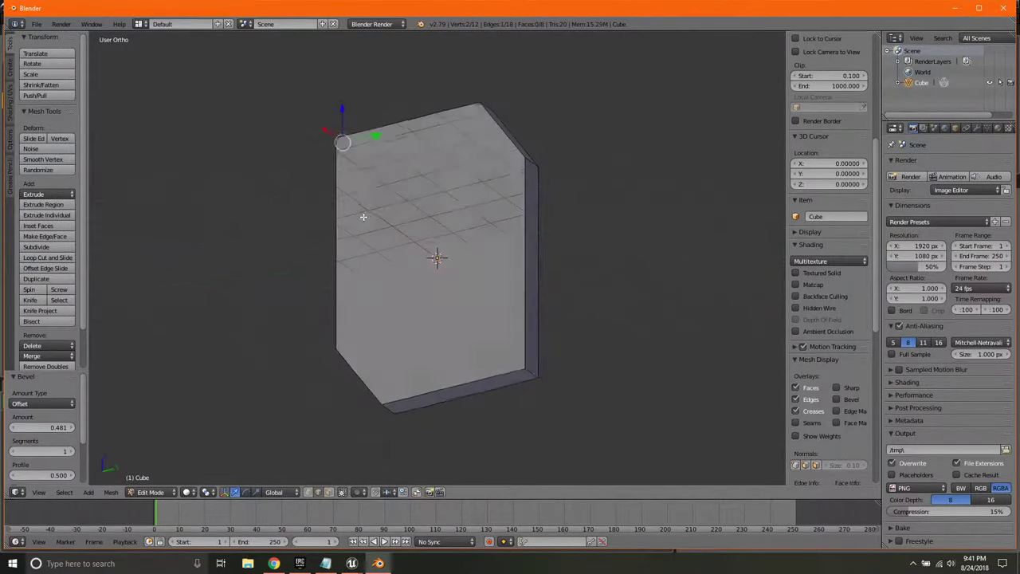
right_click(531, 371, "shift")
middle_click_drag(531, 371, 489, 321)
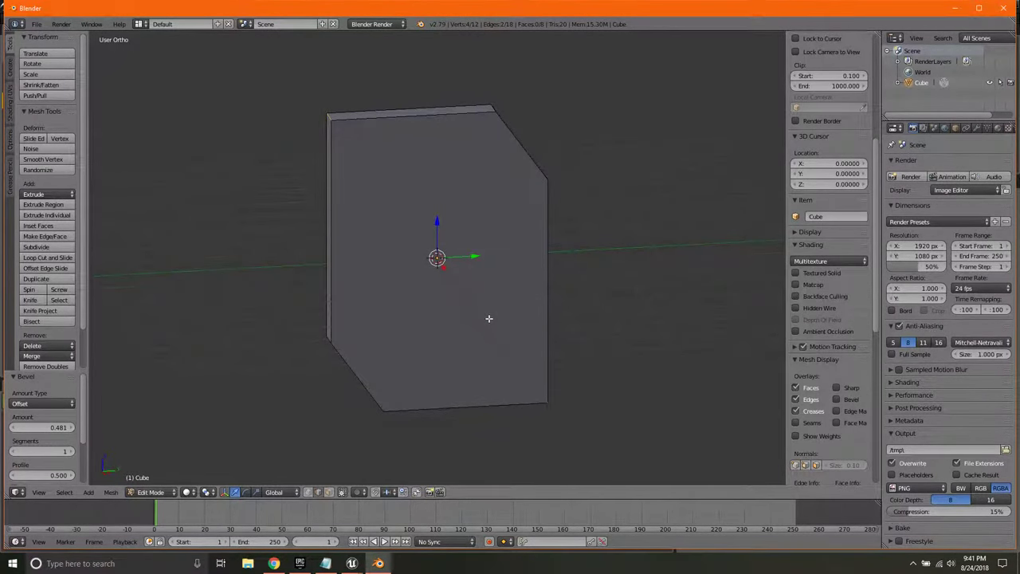
Step: Try to round the two selected corner edges with a nine-segment bevel of about 0.22, and undo it
key("ctrl+b")
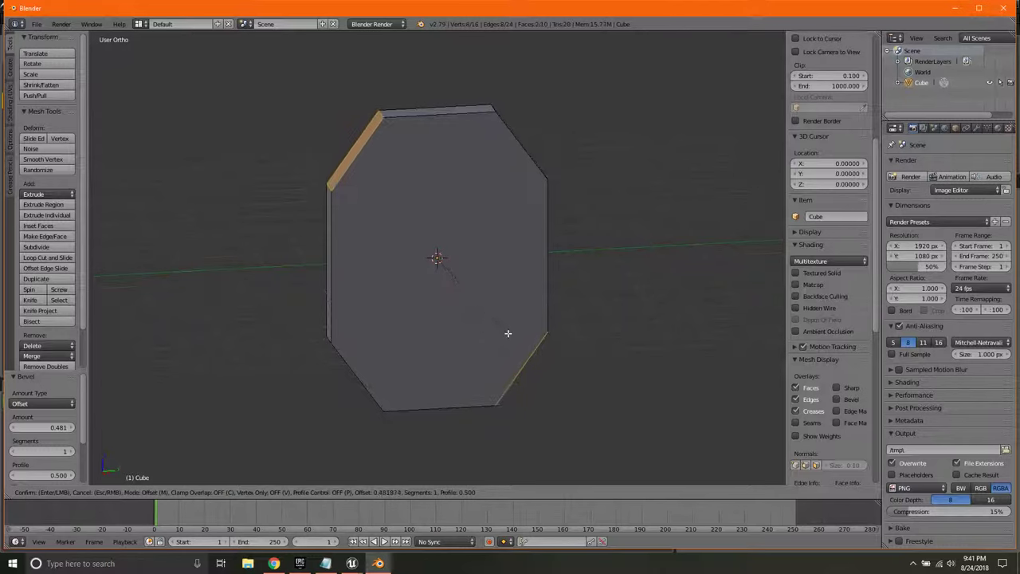
scroll(507, 333, "up", 4)
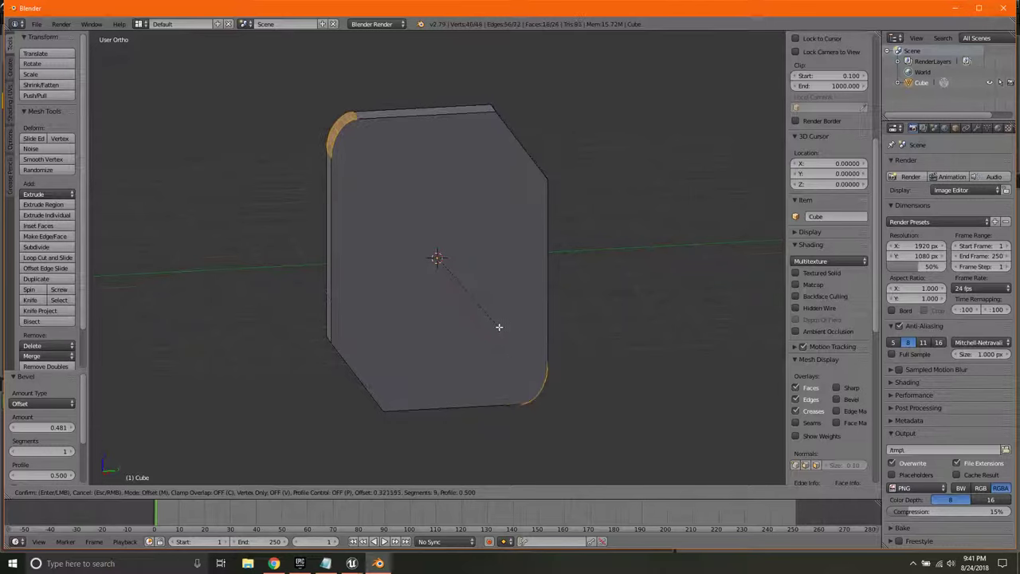
left_click(499, 326)
key("KP_3")
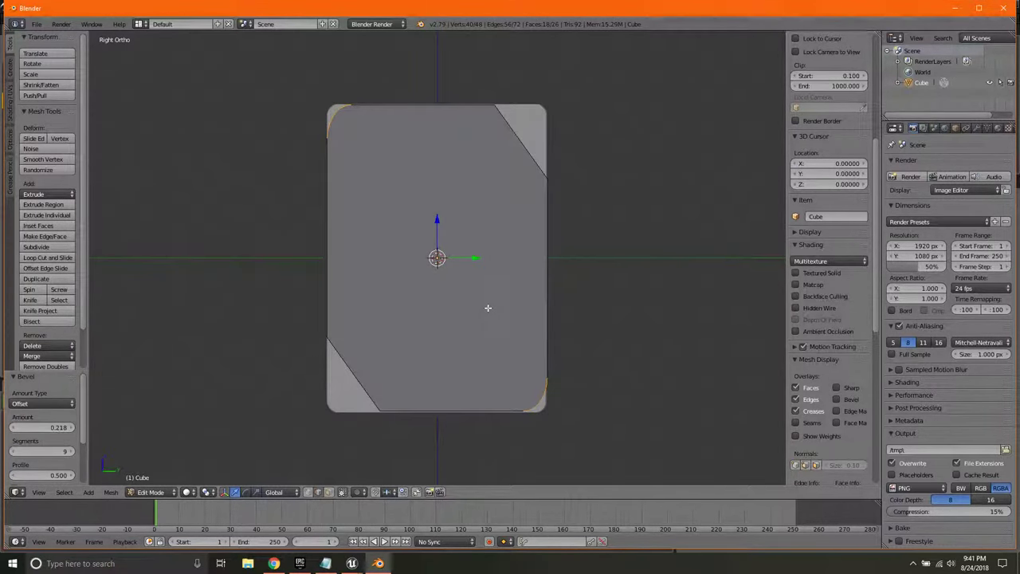
key("ctrl+z")
Step: Round the two selected corner edges of the card with a seven-segment bevel of about 0.086
scroll(425, 251, "up", 1)
middle_click_drag(425, 252, 512, 308)
key("KP_3")
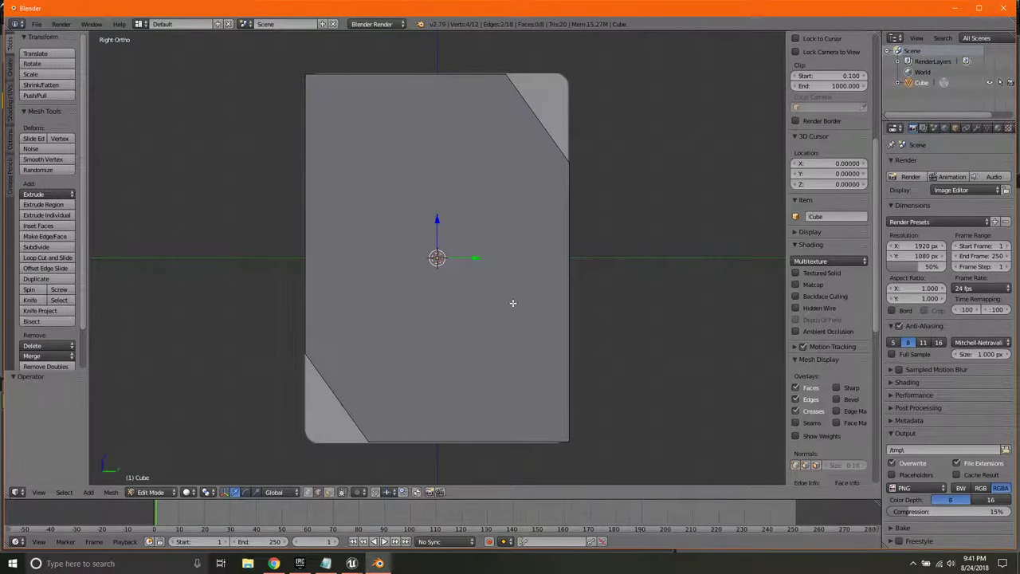
key("ctrl+b")
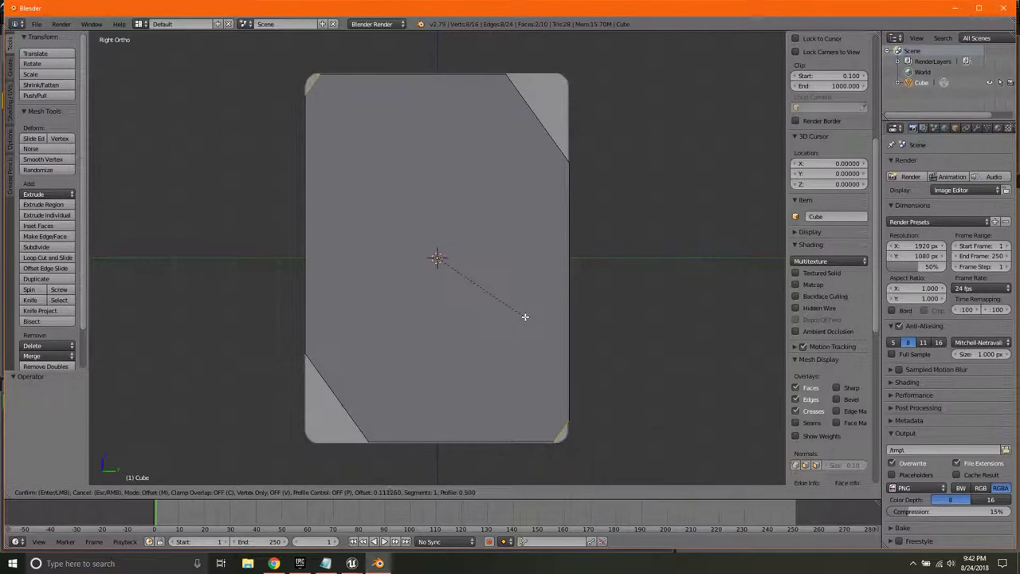
scroll(525, 316, "up", 4)
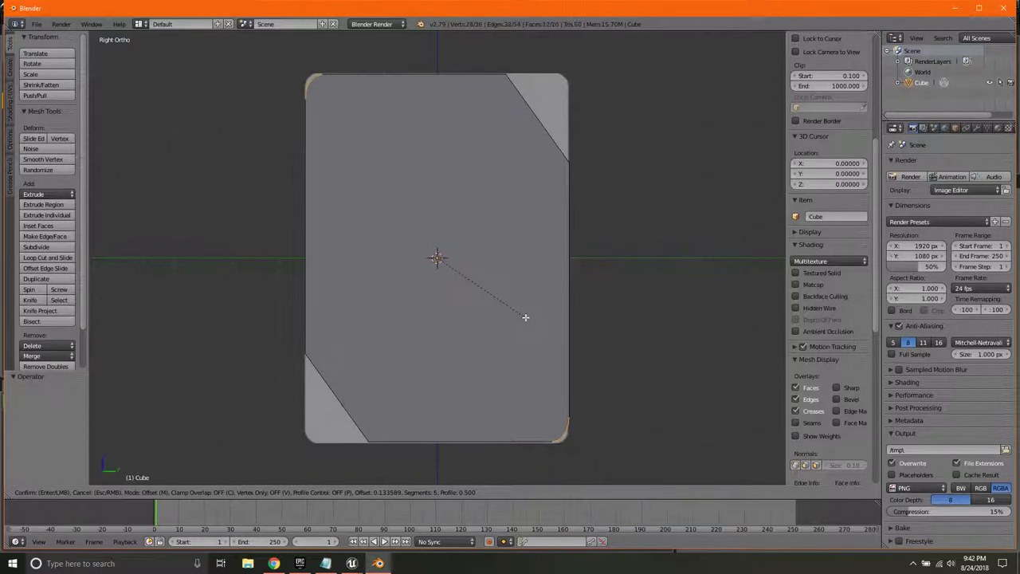
scroll(524, 316, "up", 2)
left_click(523, 315)
mouse_move(469, 305)
middle_mouse_down()
mouse_move(667, 327)
mouse_move(467, 324)
middle_mouse_up()
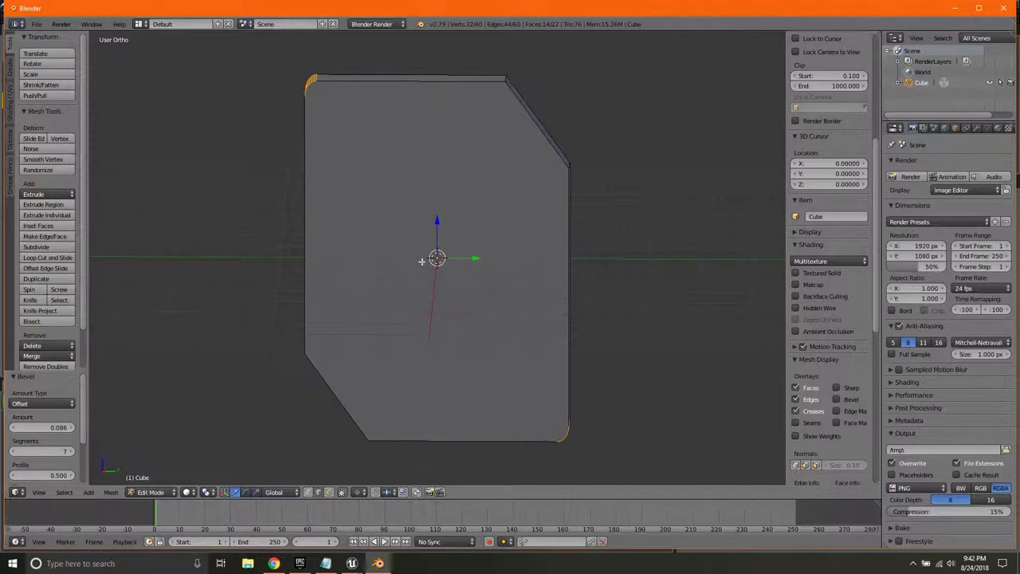
scroll(446, 278, "up", 3)
scroll(450, 285, "down", 3)
key("KP_3")
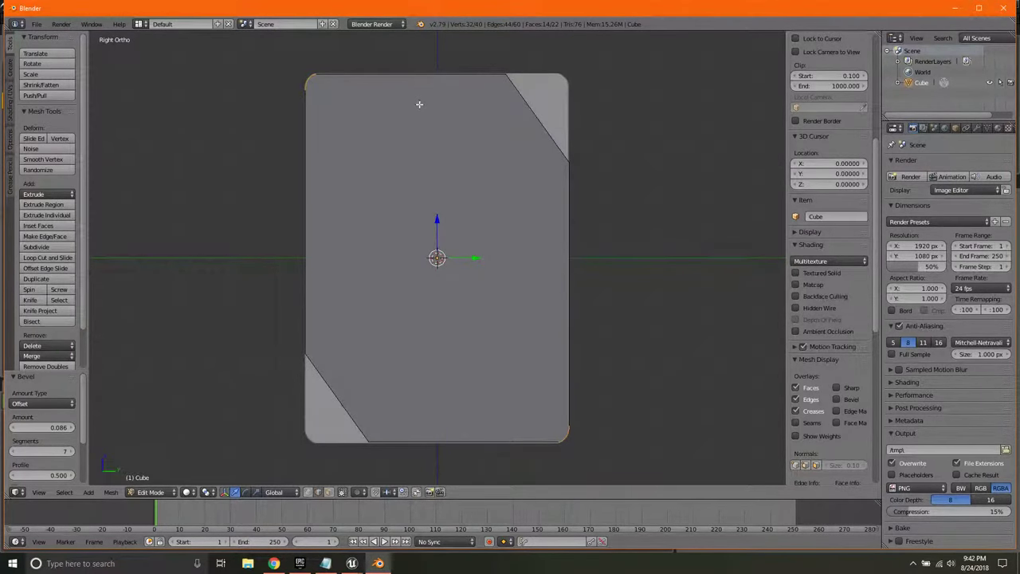
Step: In Object Mode, add a cube at the card's centre and flatten it along Z into a thin bar
key("Tab")
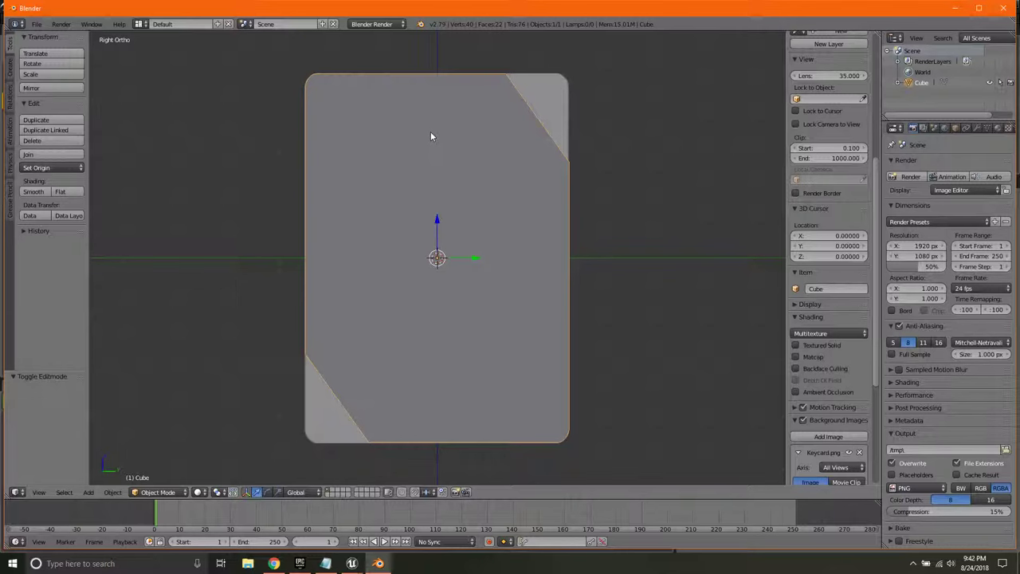
key("shift+a")
mouse_move(430, 134)
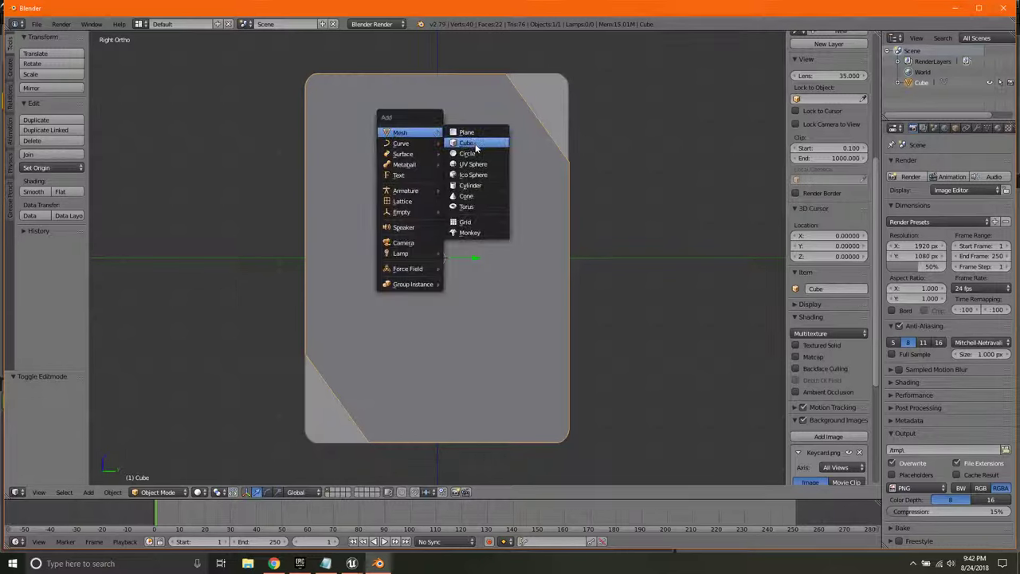
left_click(467, 143)
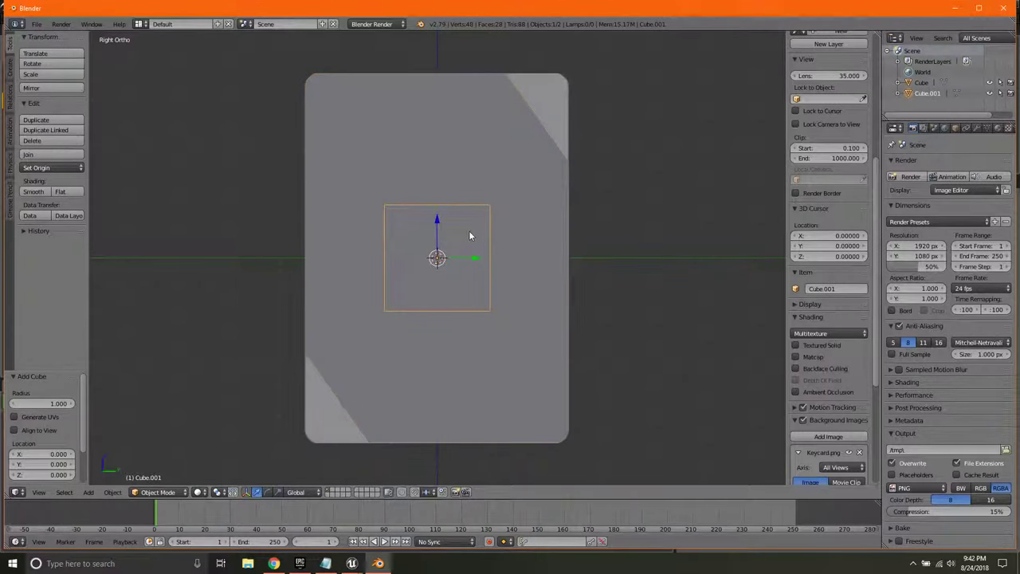
key("s")
key("z")
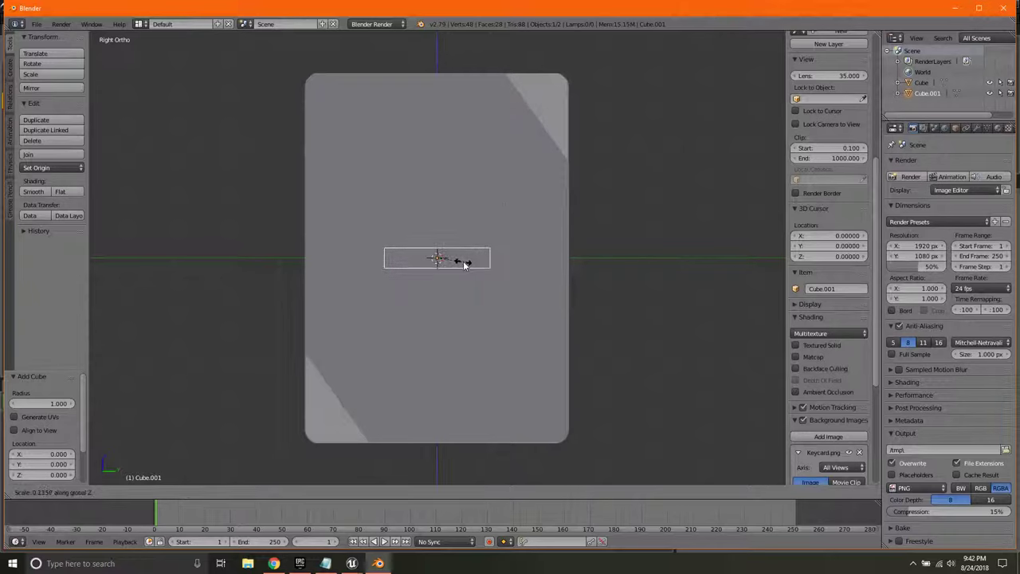
left_click(458, 262)
Step: Scale the bar to about 0.709 along Y and move it up about 2.9 along Z near the card's upper edge
key("s")
key("y")
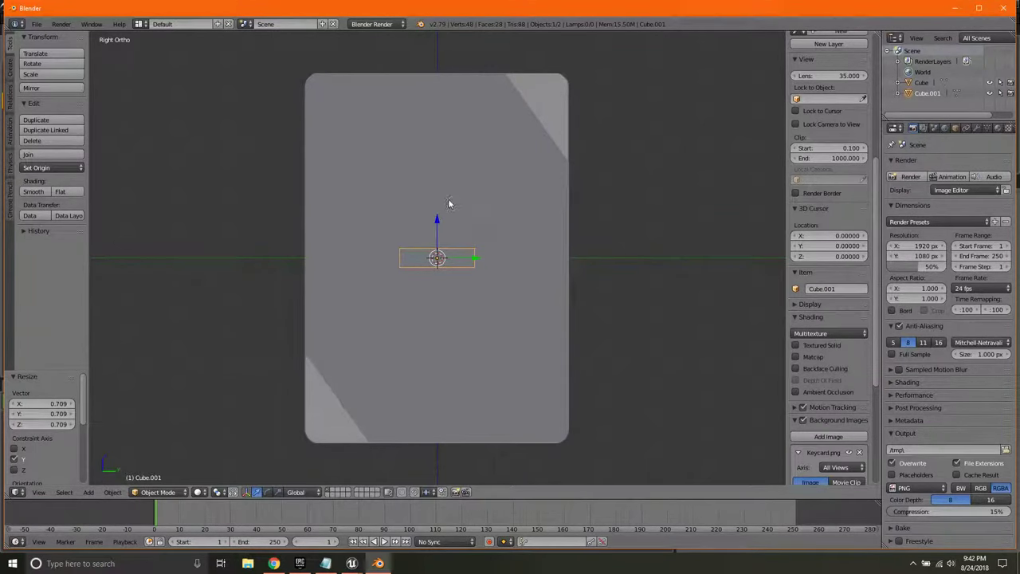
left_click_drag(446, 205, 433, 64)
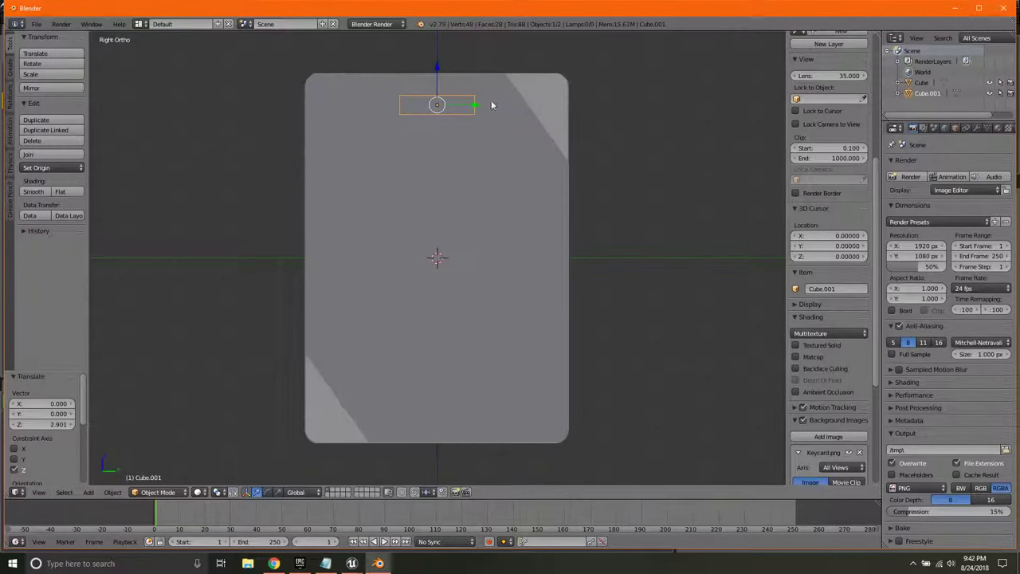
Step: Cut a slot through the card by applying a Boolean modifier set to Difference with the bar as its object
middle_click_drag(494, 106, 520, 177)
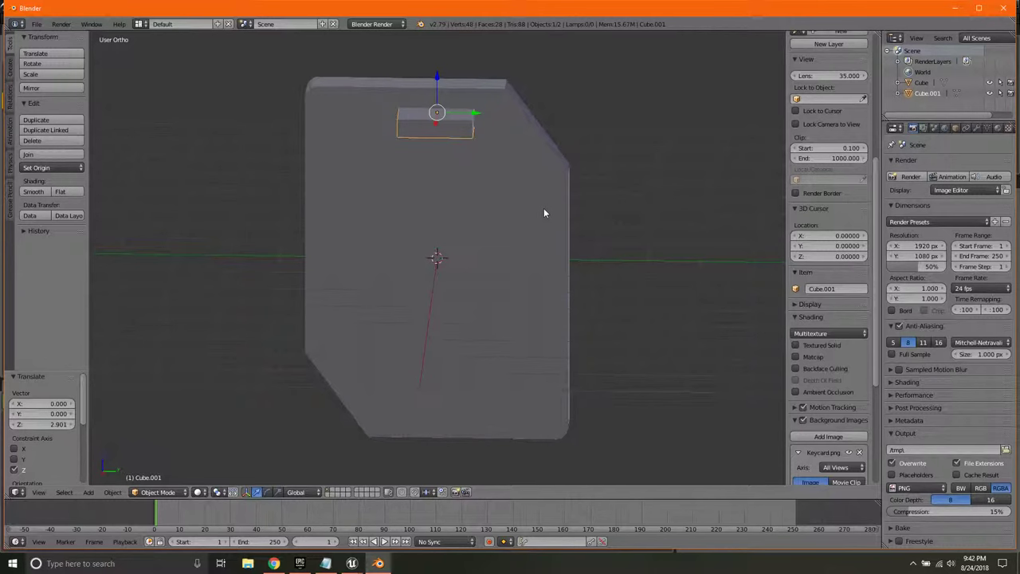
right_click(549, 158)
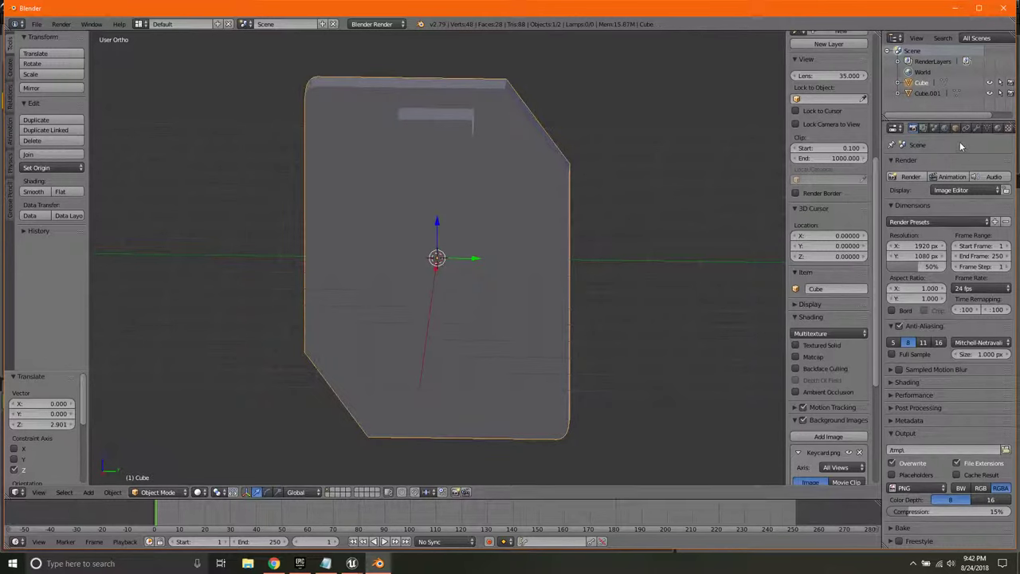
left_click(976, 129)
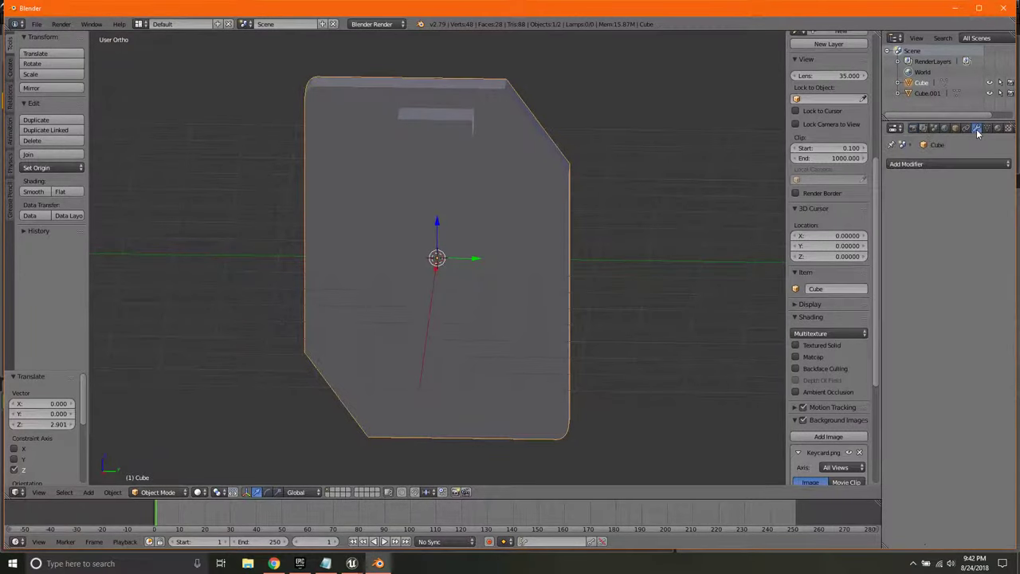
left_click(939, 163)
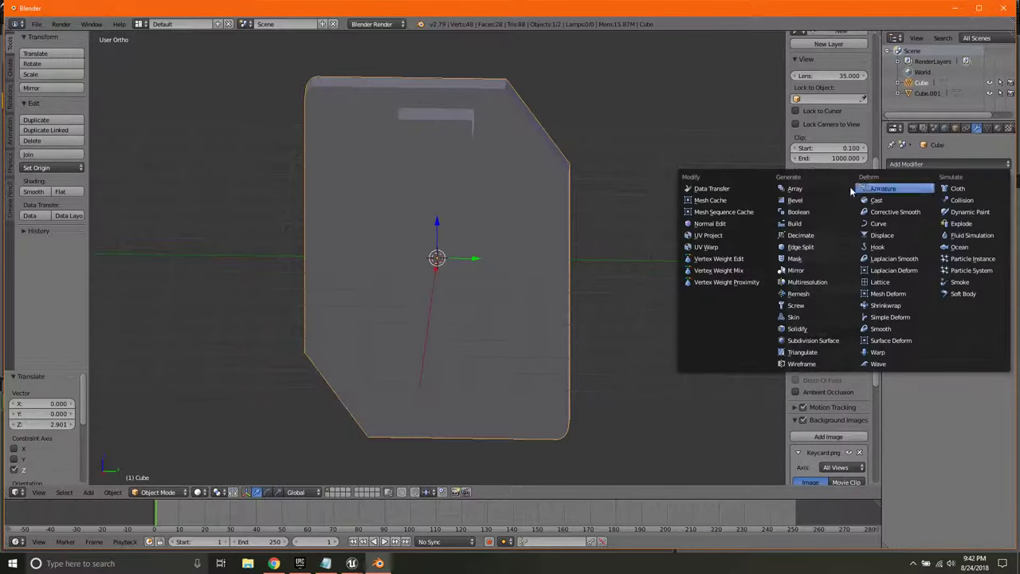
left_click(810, 209)
left_click(924, 222)
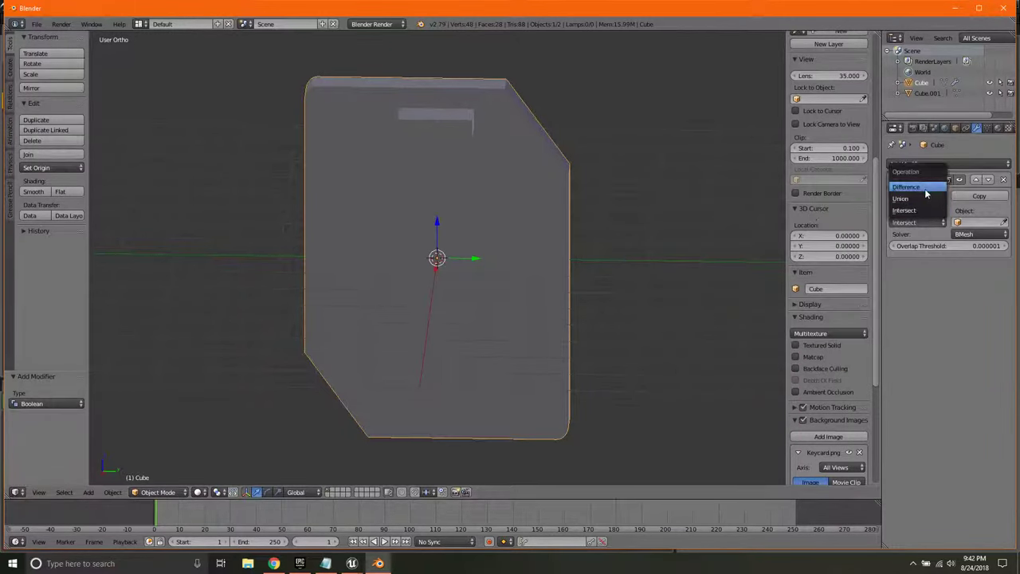
left_click(924, 188)
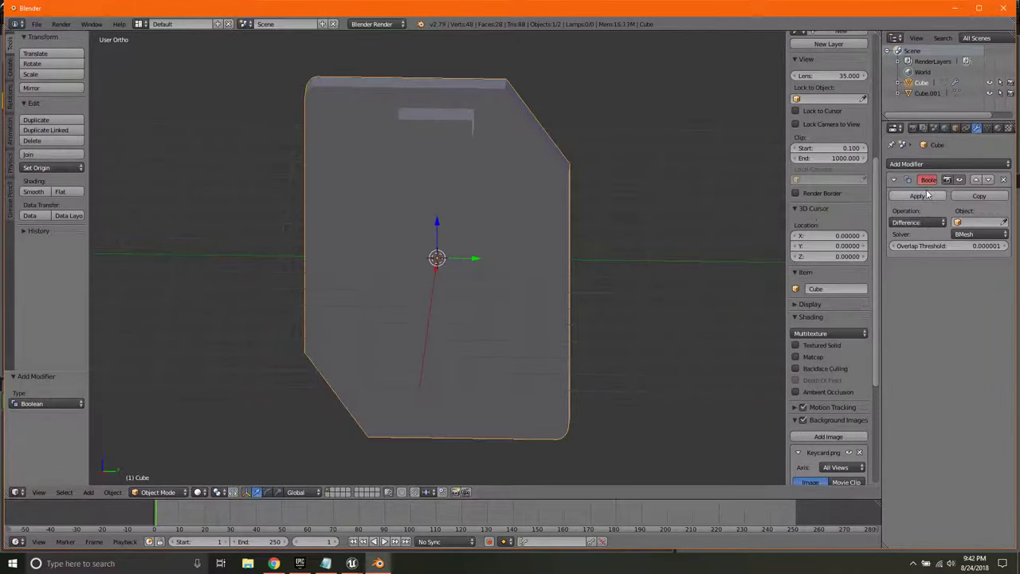
left_click(1005, 224)
left_click(432, 124)
left_click(916, 196)
Step: Move the cutter bar about 4.8 along Y, clear of the card
right_click(430, 124)
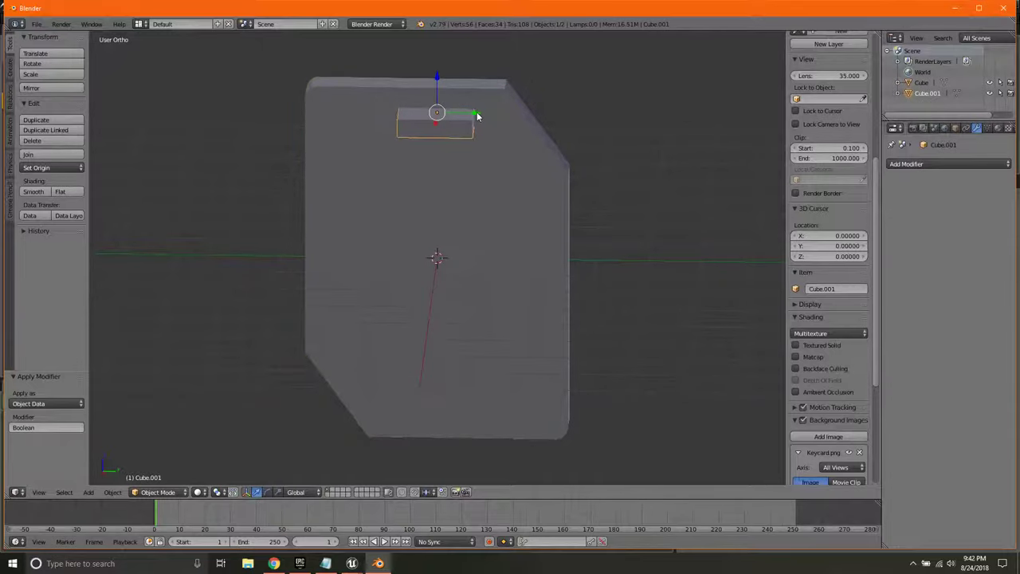
left_click_drag(483, 116, 726, 130)
middle_click_drag(726, 130, 555, 275)
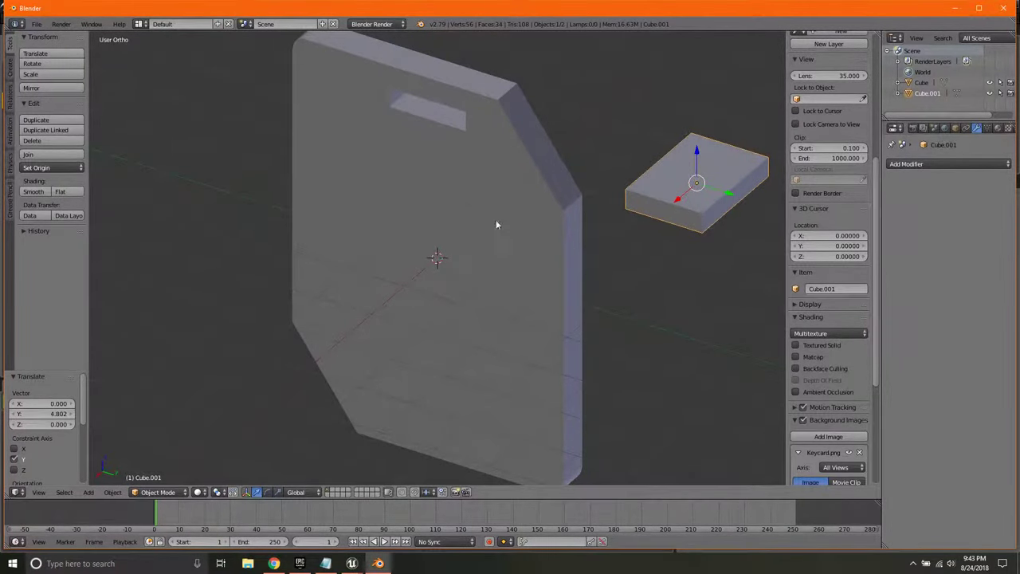
Step: In the card's Edit Mode, select the edges around the slot's openings on both the front and back faces
middle_click_drag(483, 218, 462, 152)
middle_click_drag(439, 95, 436, 185, "shift")
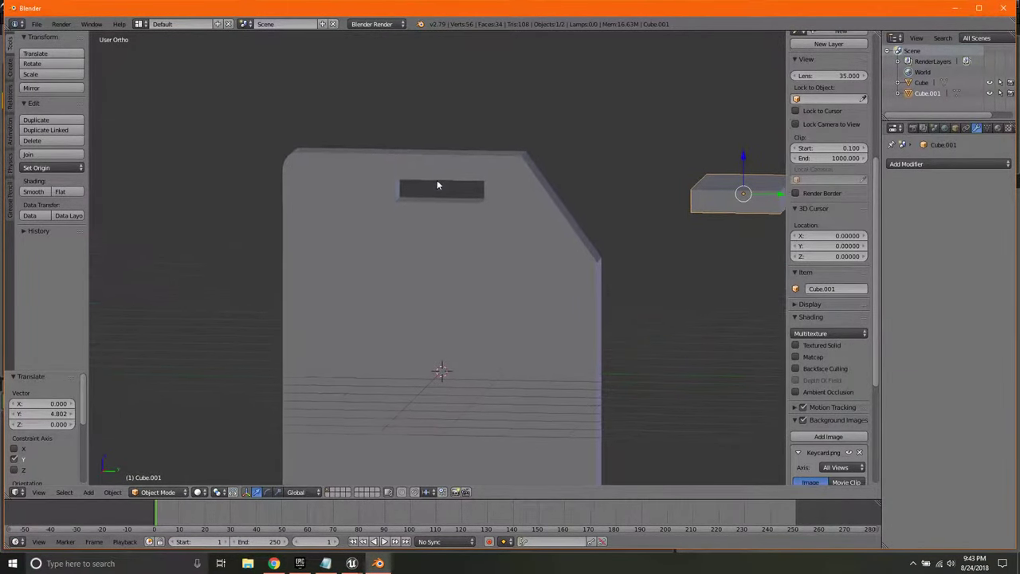
scroll(437, 185, "up", 5)
scroll(435, 182, "down", 3)
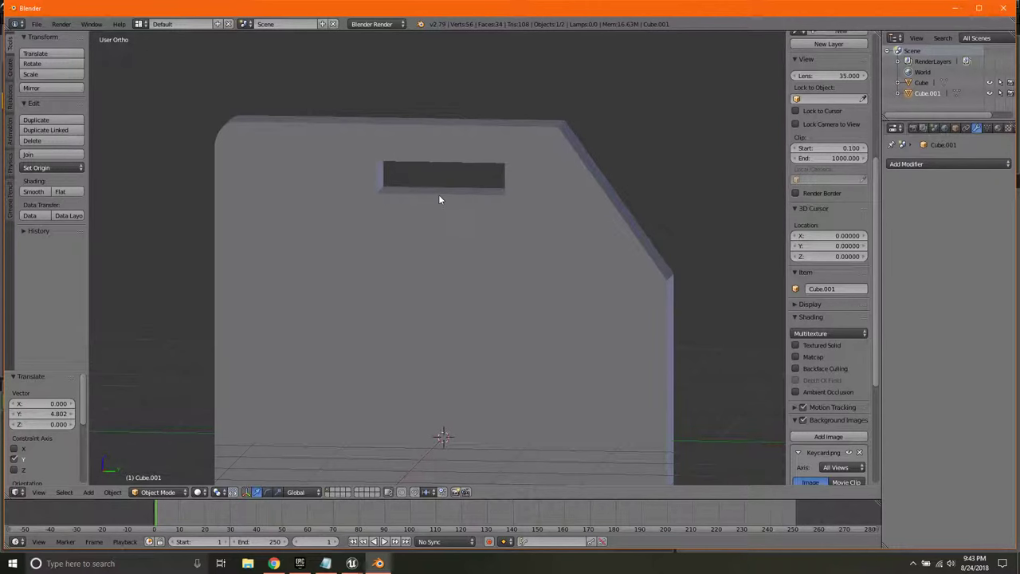
right_click(422, 230)
key("Tab")
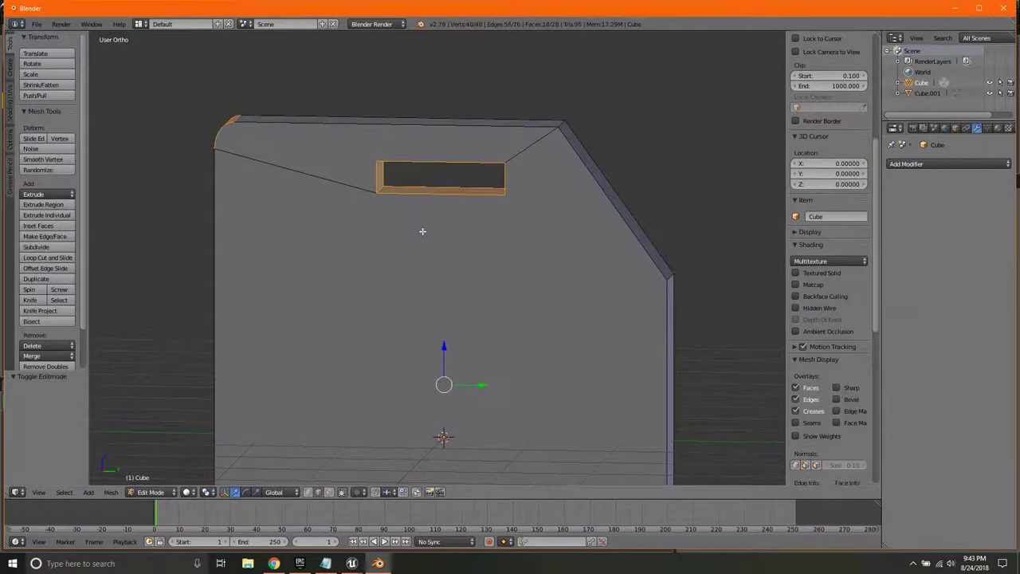
right_click(429, 195)
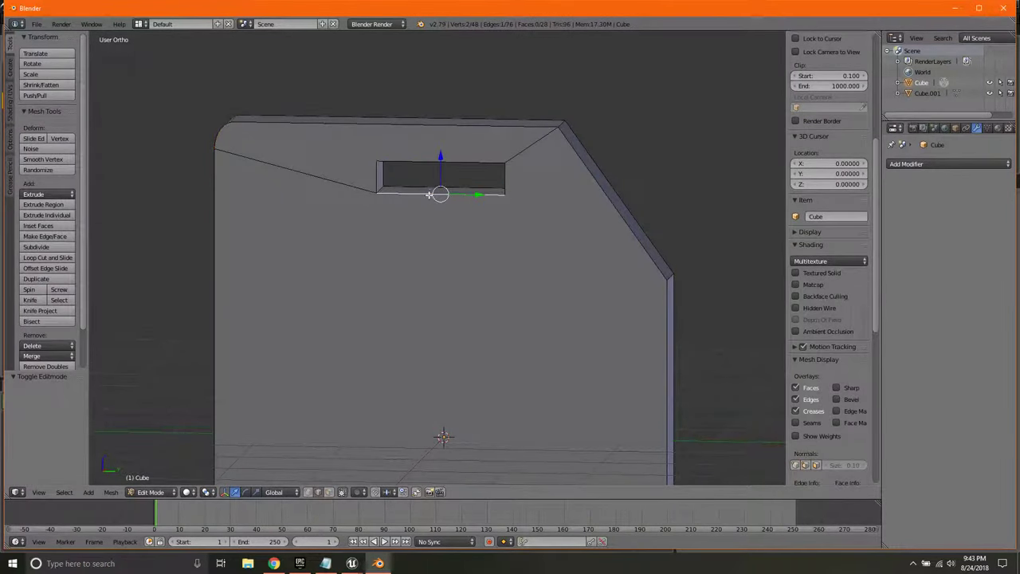
right_click(397, 186, "shift")
right_click(379, 179, "shift")
right_click(383, 174, "shift")
right_click(395, 161, "shift")
middle_click_drag(470, 194, 346, 175)
right_click(499, 165, "shift")
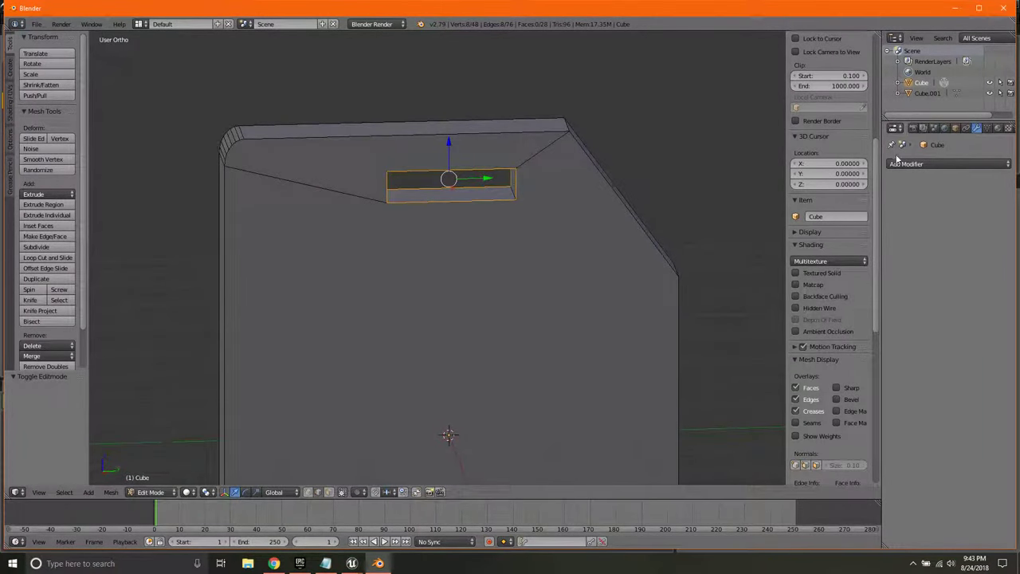
Step: Add a Bevel modifier limited by Weight to the card and give the selected slot edges a mean bevel weight of 0.50
left_click(896, 164)
left_click(806, 200)
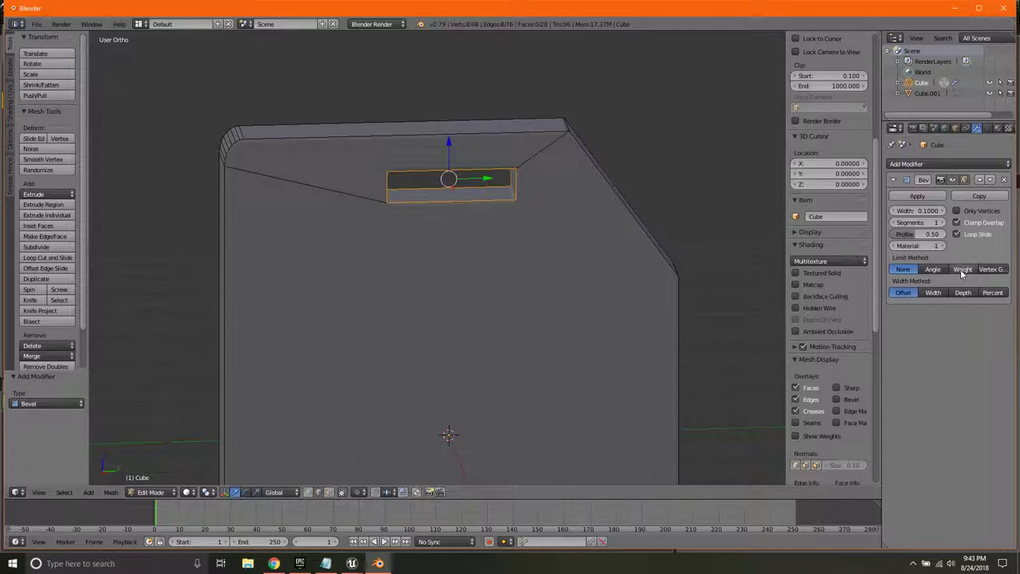
scroll(821, 160, "up", 7)
left_click(821, 142)
left_click(830, 136)
left_click(833, 144)
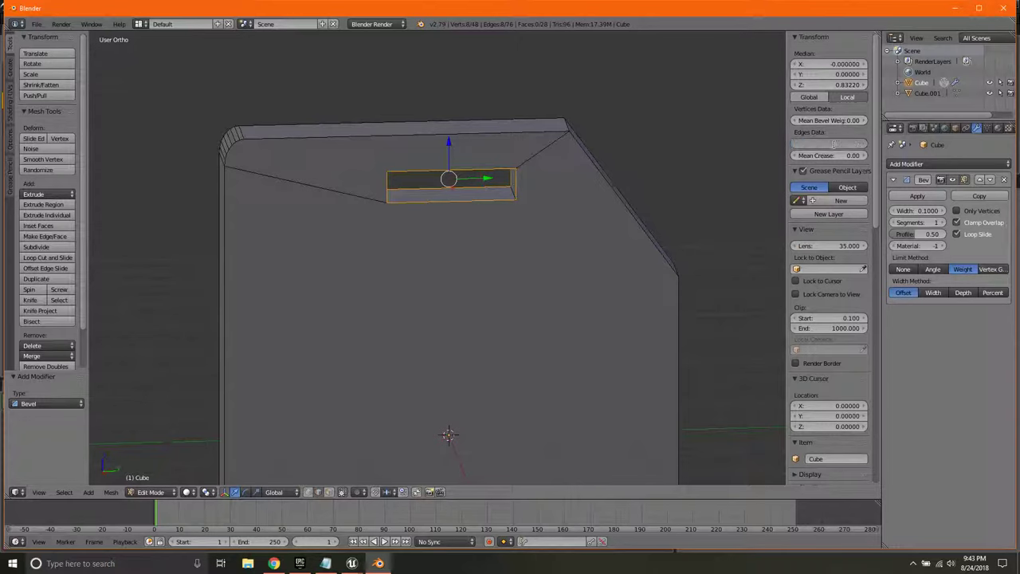
key("Return")
Step: Set the Bevel modifier's segments to 3
scroll(351, 204, "up", 5)
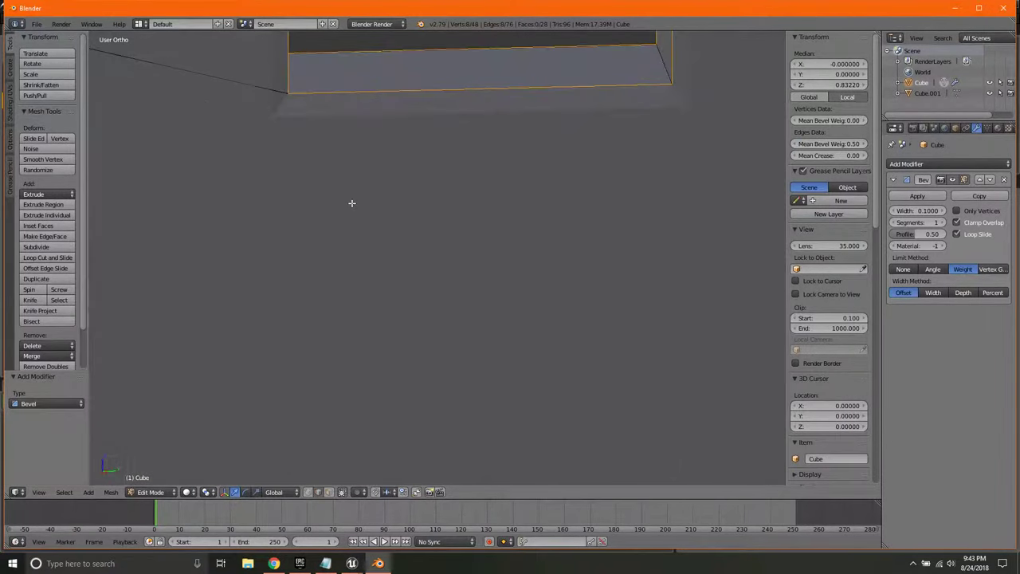
left_click(940, 223)
left_click(940, 223)
scroll(548, 138, "down", 3)
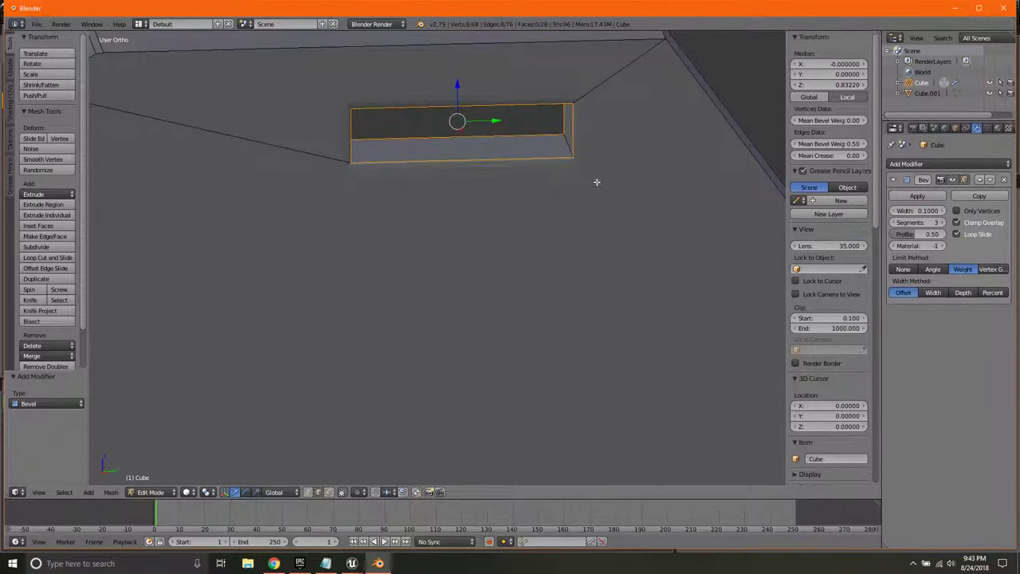
middle_click_drag(599, 180, 481, 220)
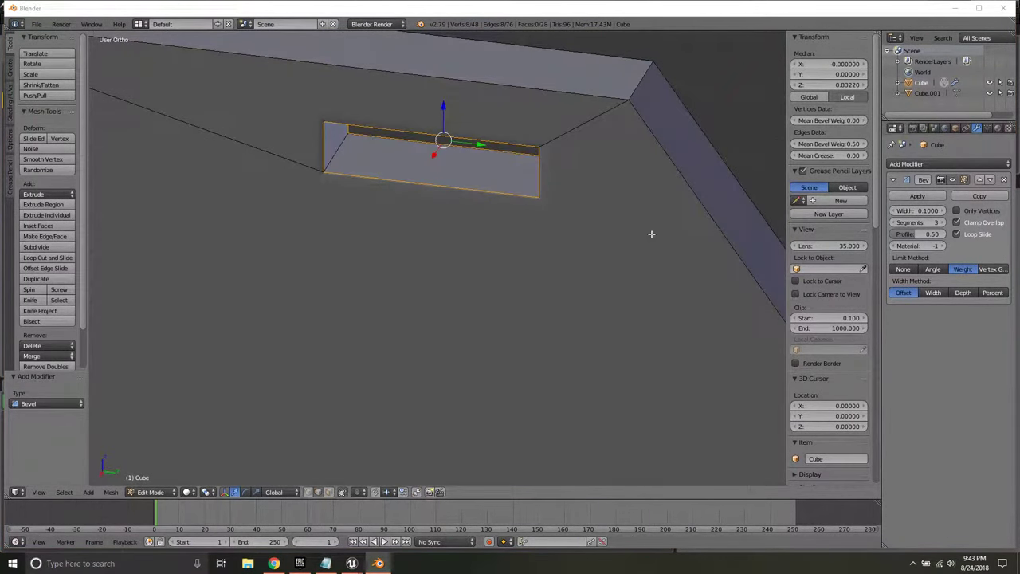
scroll(555, 242, "down", 3)
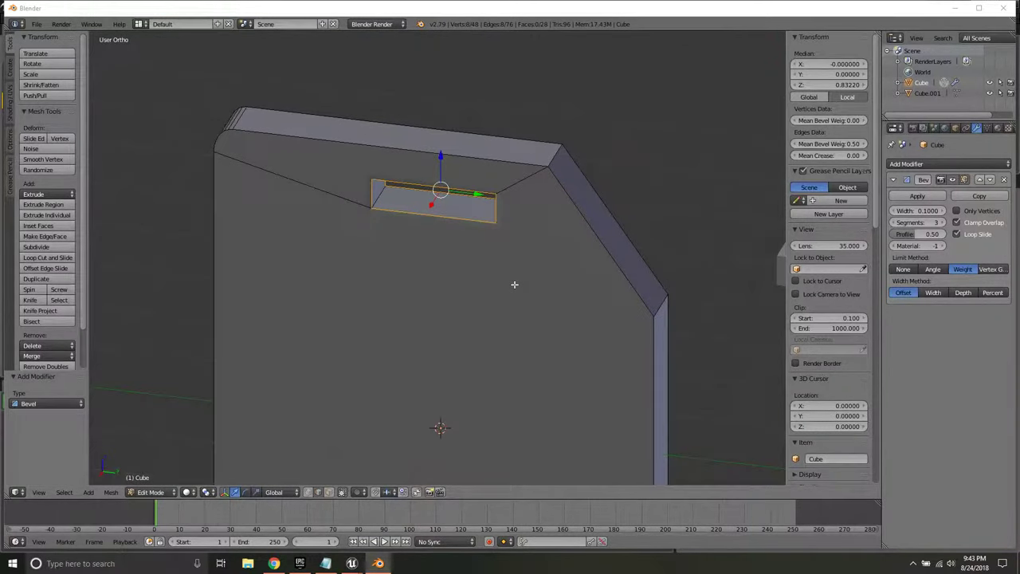
middle_click_drag(524, 252, 480, 269)
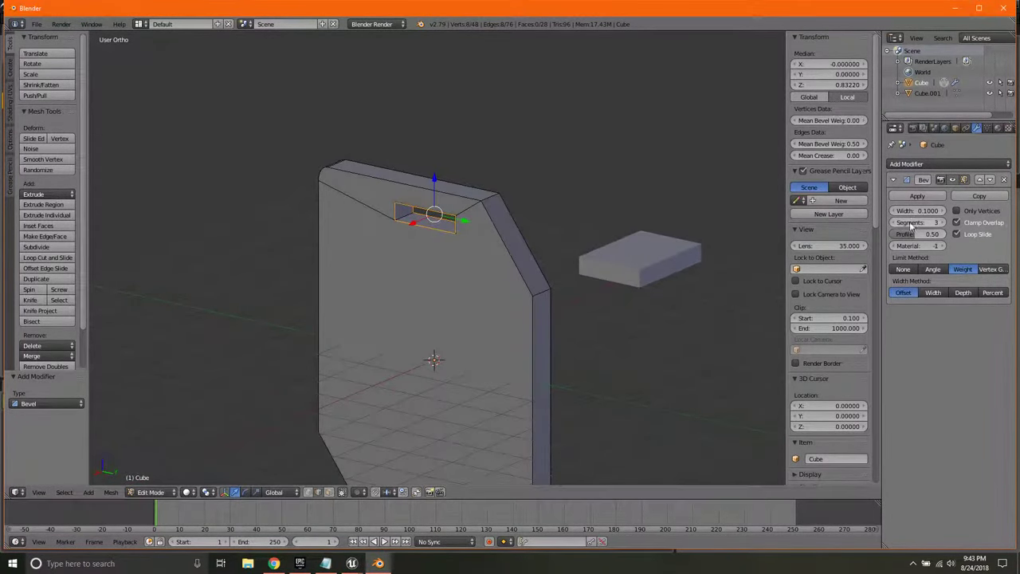
Step: Apply the card's Bevel modifier in Object Mode and check the slot's beveled edges
left_click(917, 197)
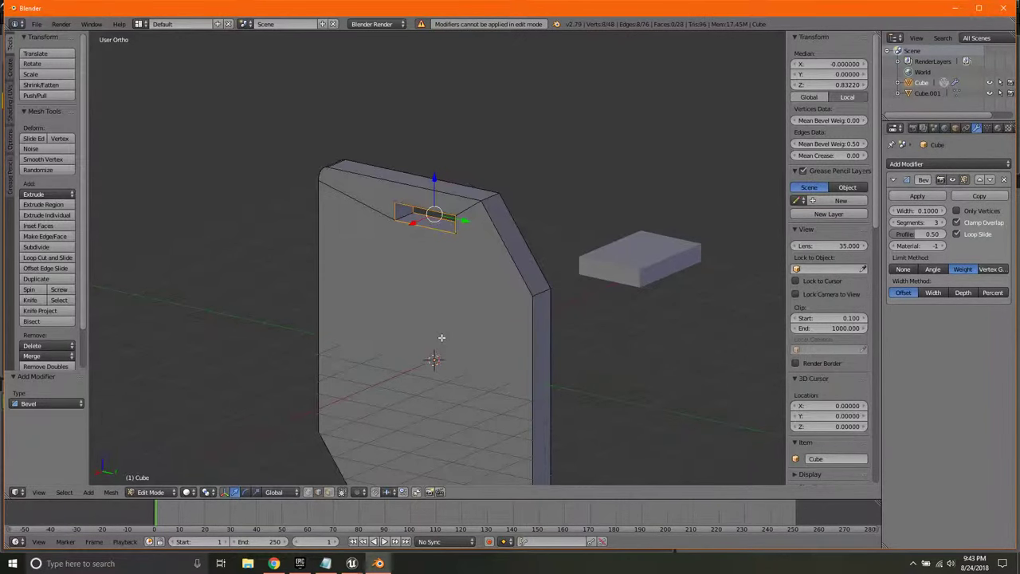
key("Tab")
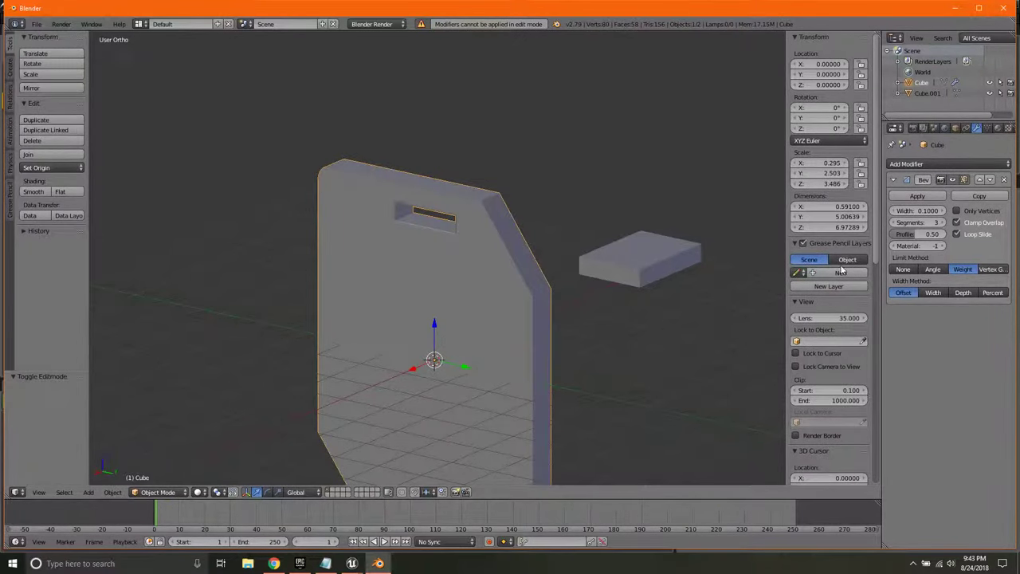
left_click(917, 197)
scroll(439, 293, "up", 5)
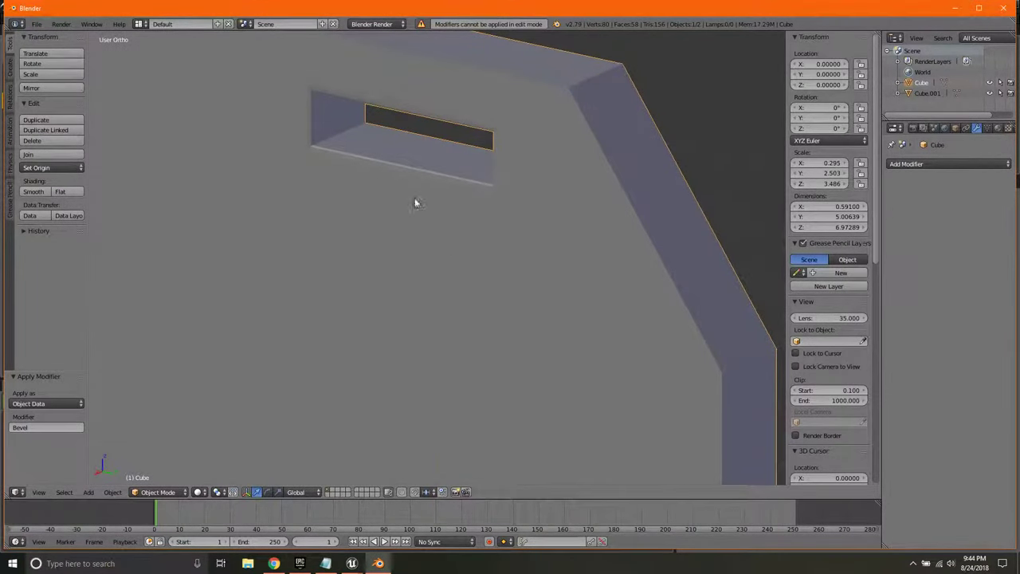
scroll(428, 200, "down", 2)
middle_click_drag(454, 241, 472, 222)
scroll(470, 224, "down", 3)
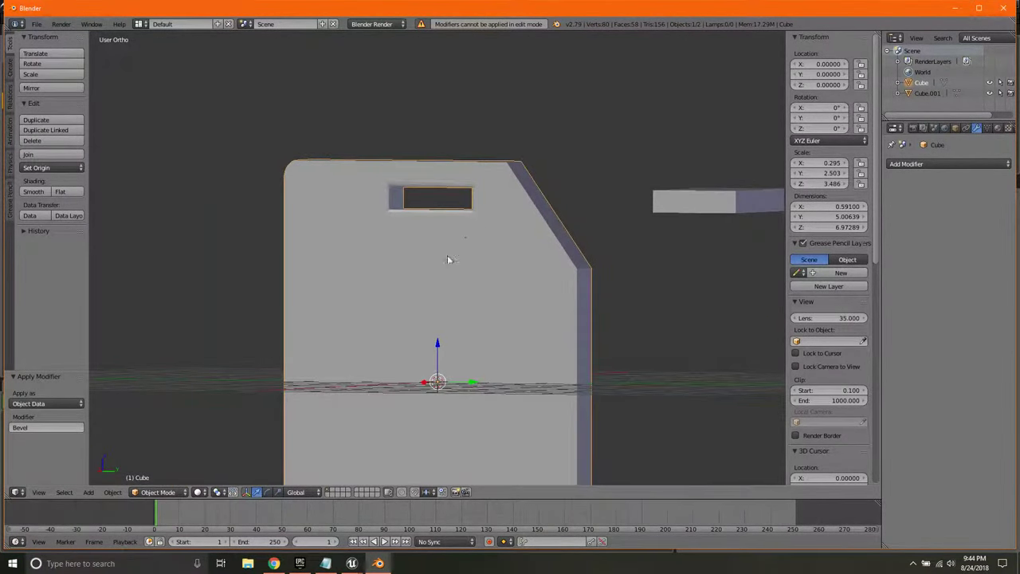
Step: Delete the leftover slot-cutter block beside the card
middle_click_drag(445, 262, 587, 227)
scroll(469, 264, "down", 3)
right_click(587, 228)
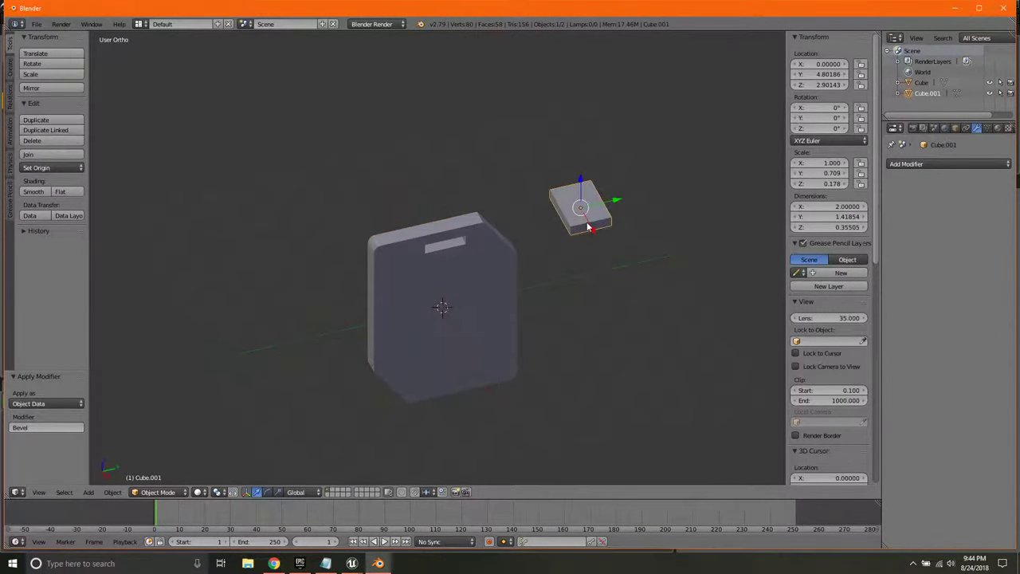
key("x")
left_click(588, 225)
middle_click_drag(587, 225, 518, 259)
Step: In the right view, add a cube at the card's center and scale it about 3.64 along Y, wider than the card
key("KP_3")
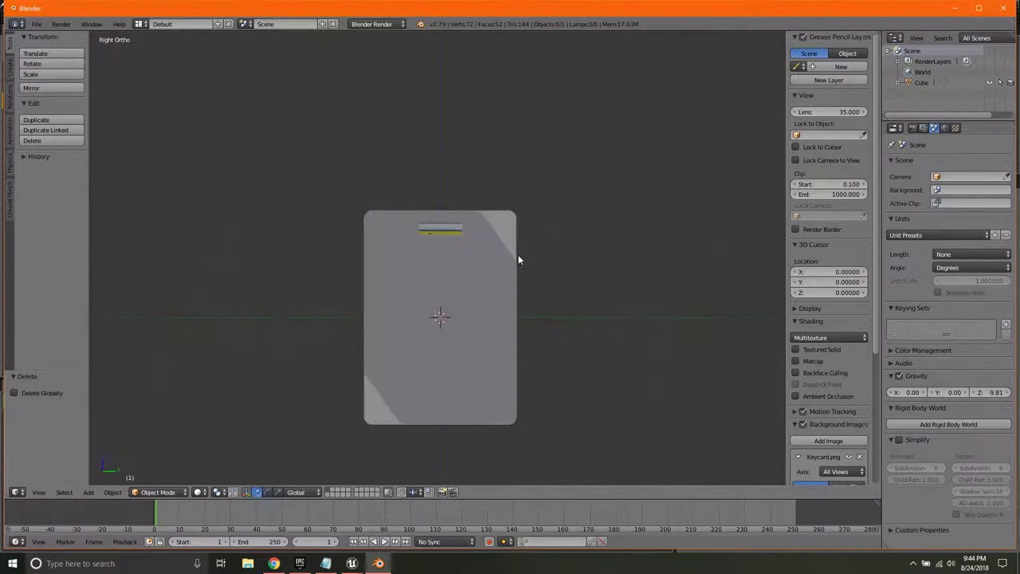
key("shift+a")
mouse_move(516, 263)
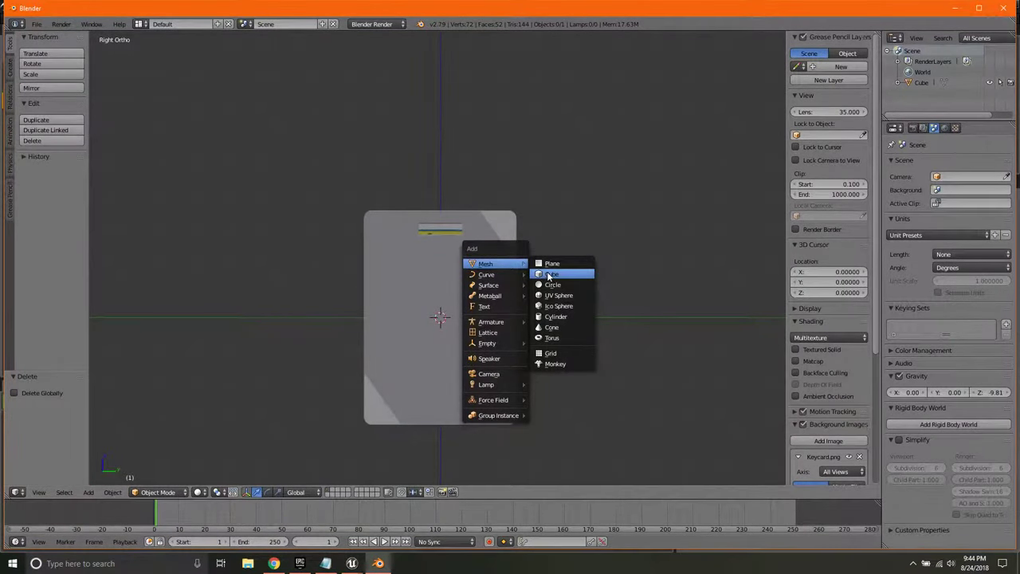
left_click(548, 275)
scroll(444, 338, "up", 4)
scroll(427, 344, "down", 2)
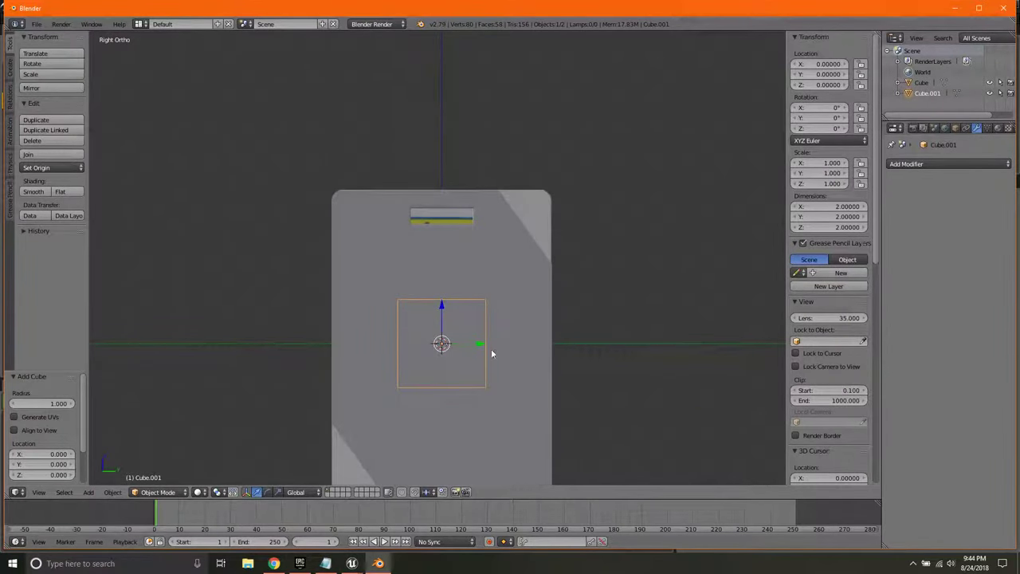
key("s")
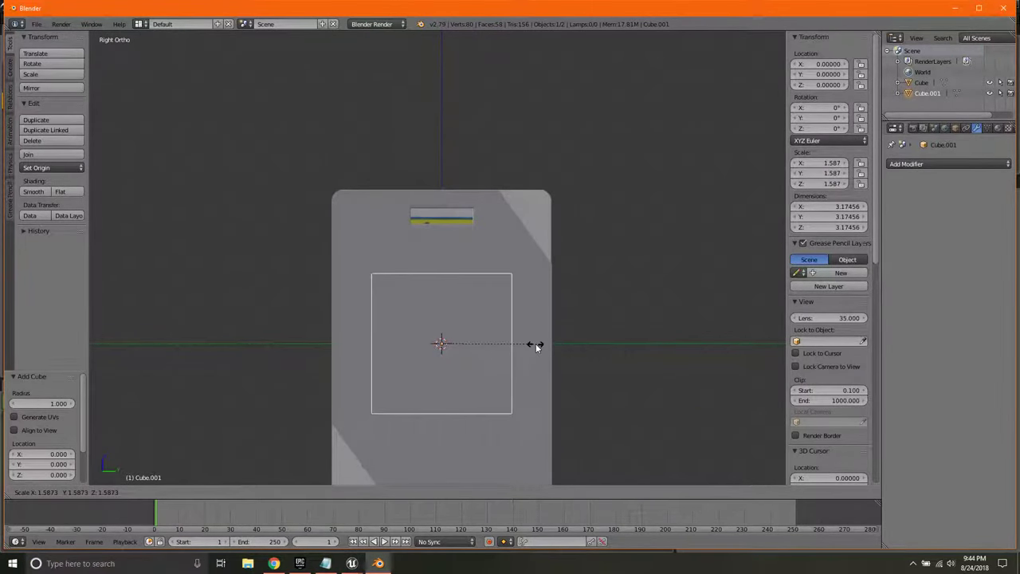
key("y")
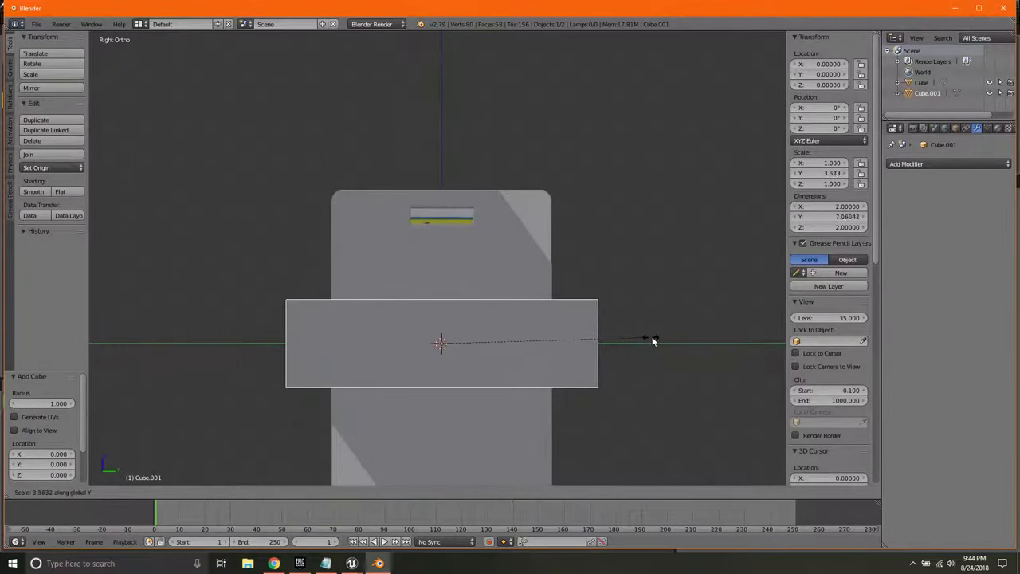
left_click(655, 337)
Step: Move the new block about 1.18 along X so that it only slightly overlaps the card's face
middle_click_drag(636, 335, 474, 357)
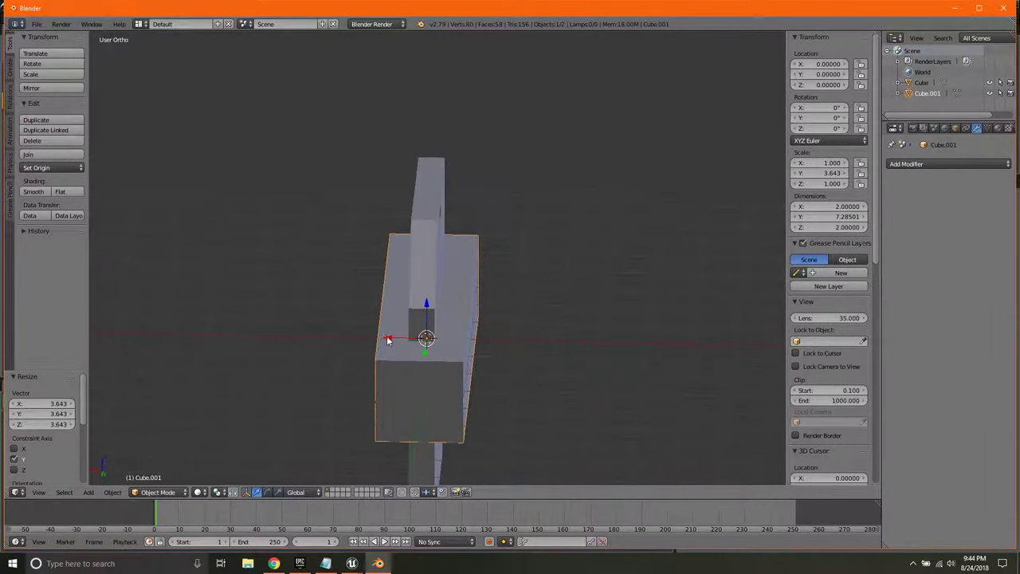
key("g")
key("x")
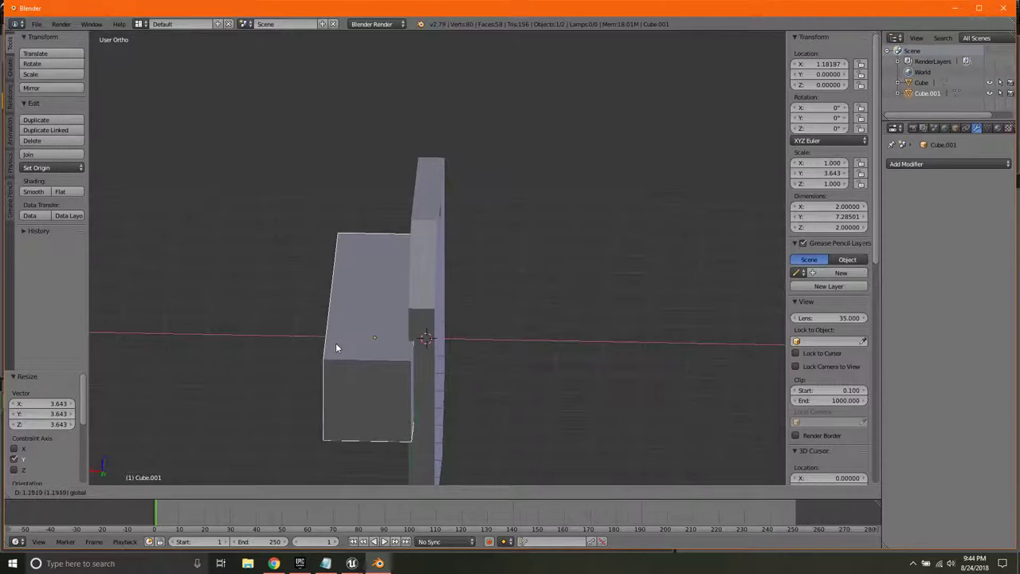
left_click(334, 342)
middle_click_drag(336, 344, 515, 332)
scroll(522, 358, "up", 5)
scroll(522, 358, "down", 4)
middle_click_drag(521, 369, 358, 344)
Step: Cut the block out of the card with a Boolean modifier set to Difference, and apply the modifier
right_click(417, 297)
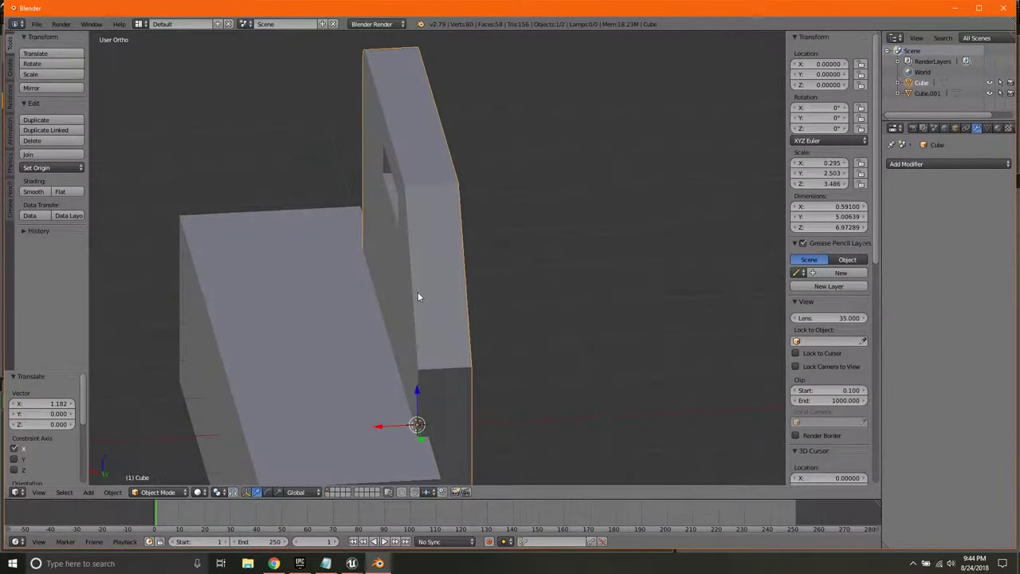
left_click(937, 166)
left_click(826, 212)
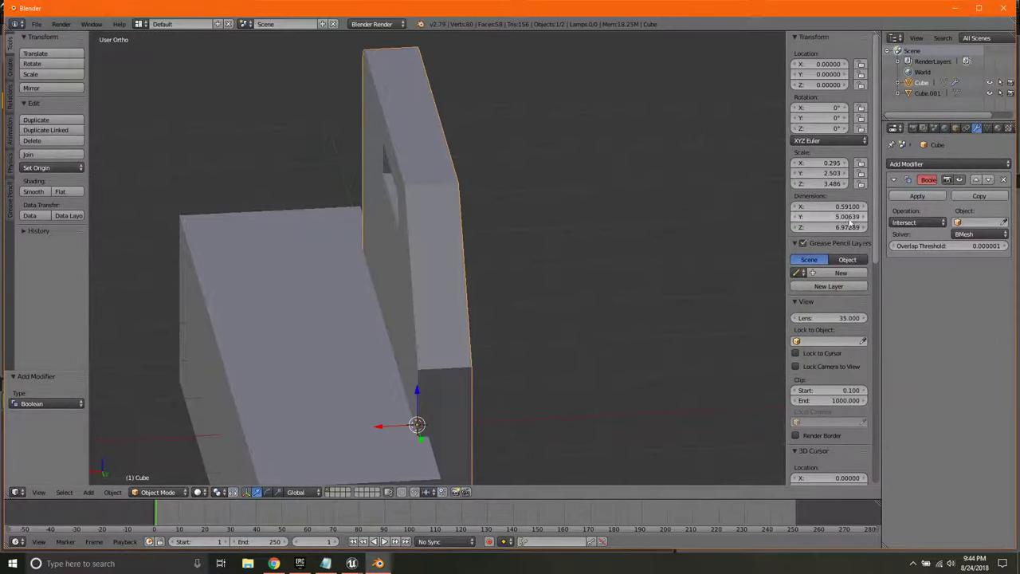
left_click(916, 222)
left_click(917, 188)
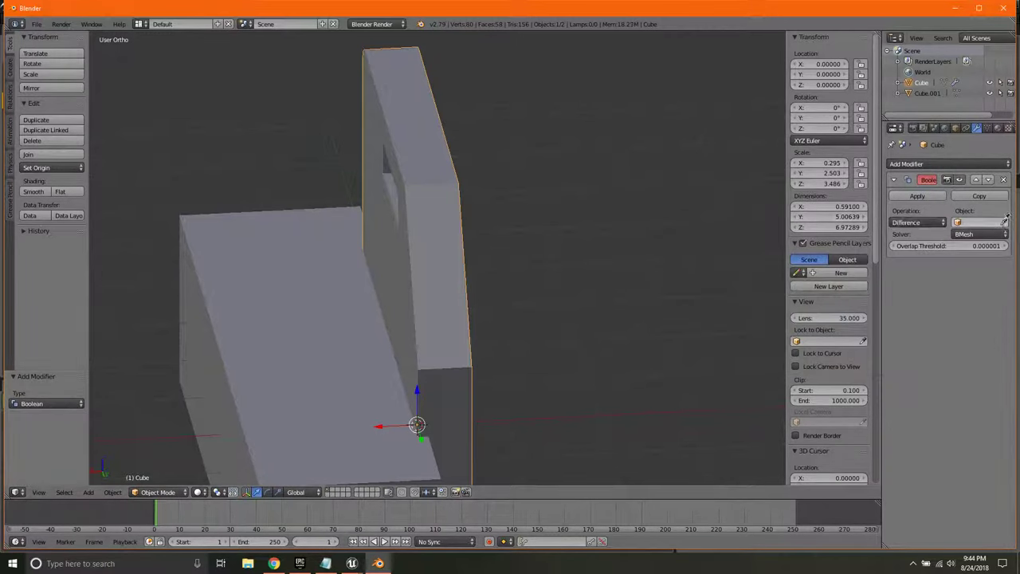
left_click(1005, 217)
left_click(275, 309)
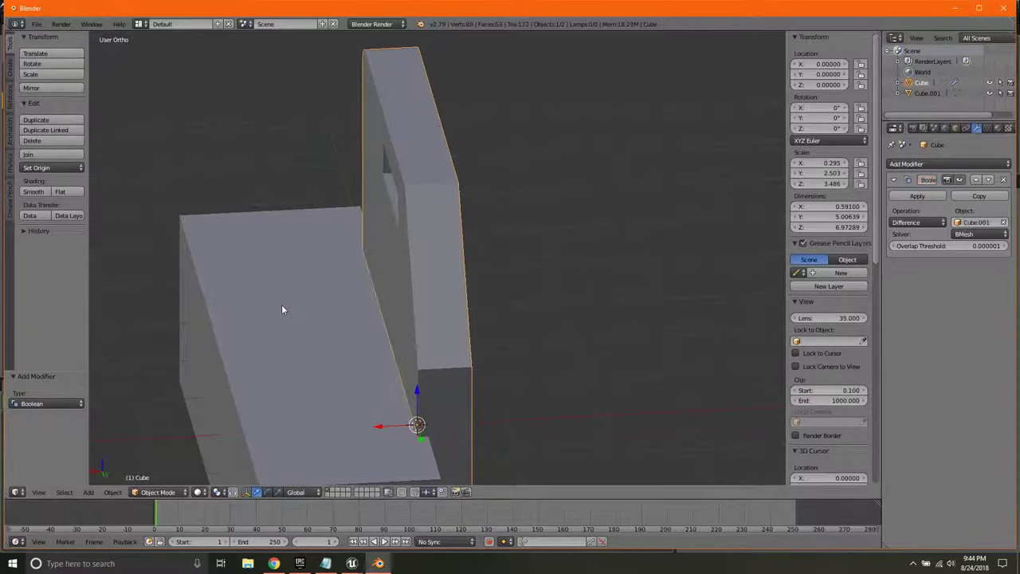
left_click(921, 197)
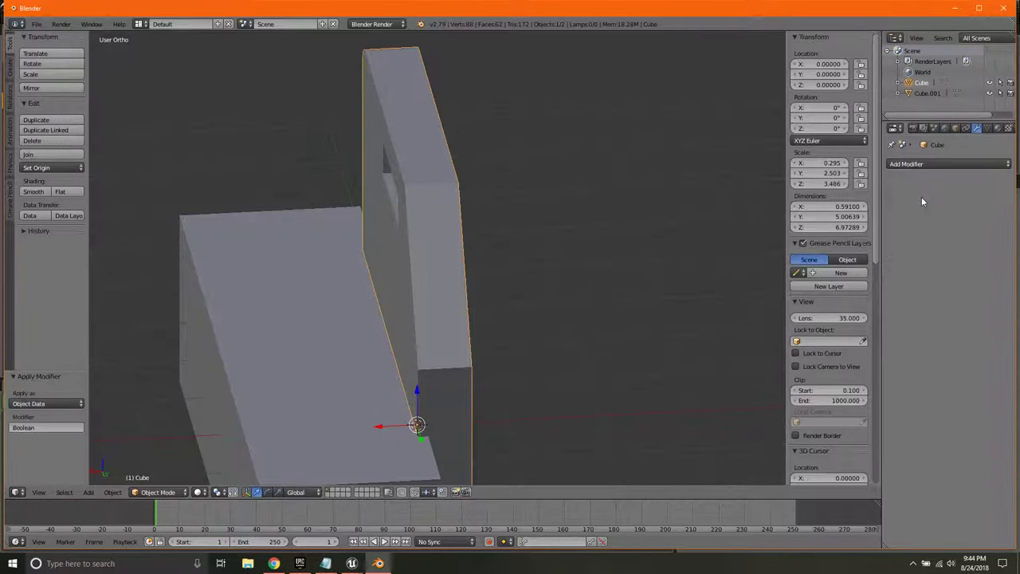
Step: Delete the cutter block in front of the card's new recess
right_click(331, 312)
key("x")
left_click(327, 308)
middle_click_drag(322, 308, 757, 251)
Step: Enable Matcap shading in the viewport to make the card's shallow recess easier to see
left_click(795, 361)
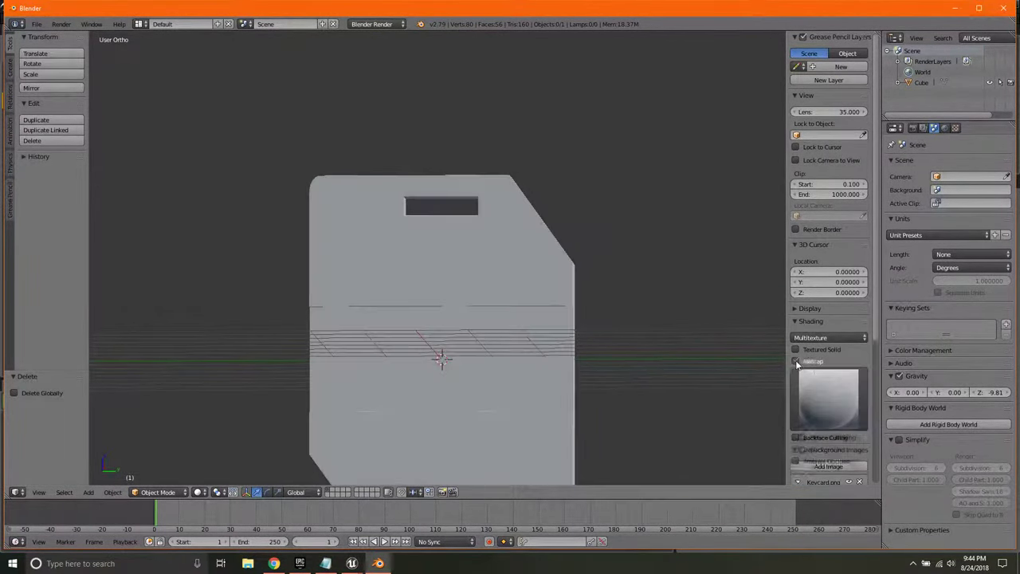
middle_click_drag(627, 285, 534, 316)
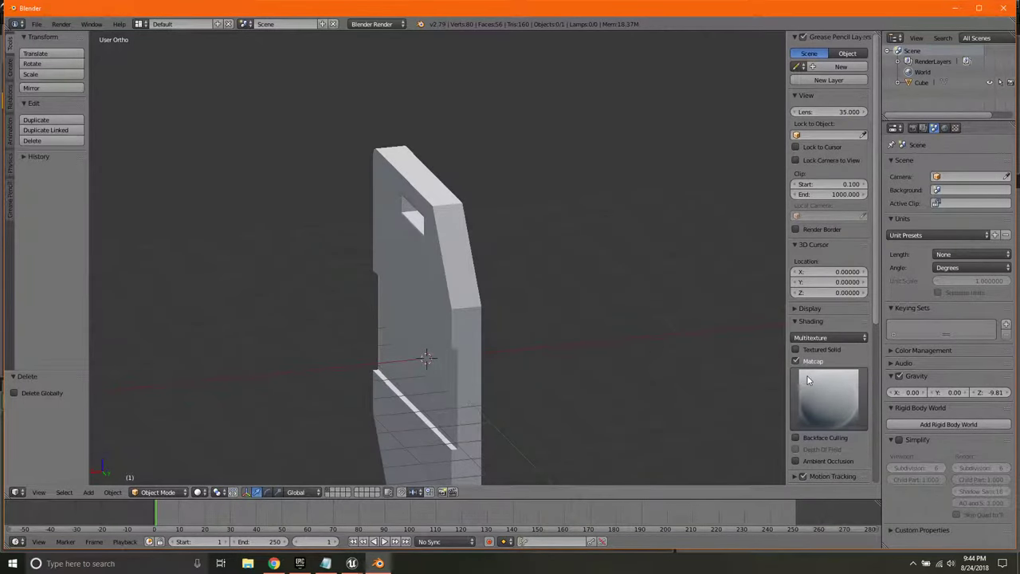
left_click(828, 398)
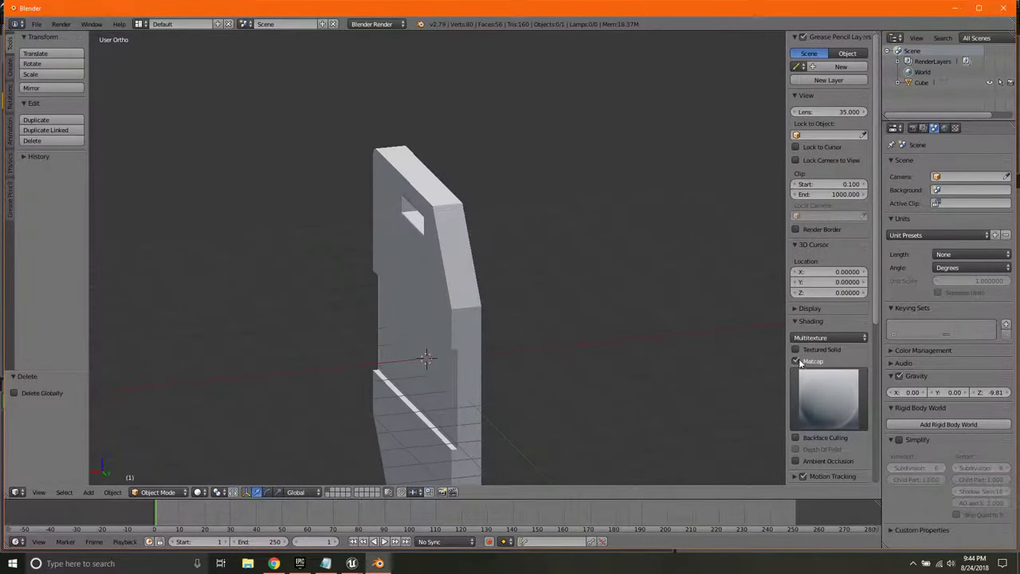
Step: Try the turquoise, rainbow normal-colored and reflective gold matcaps on the card
left_click(828, 407)
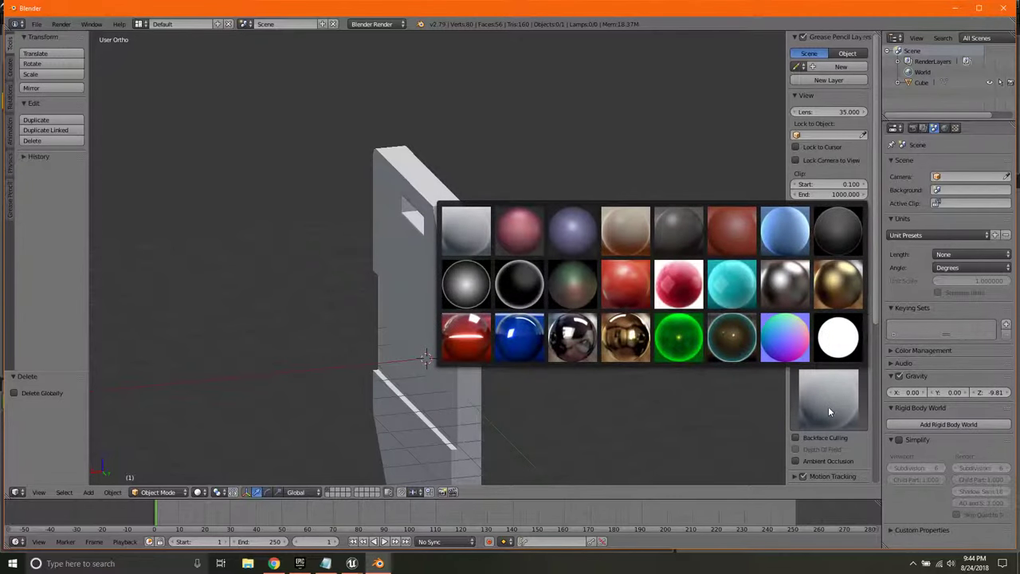
left_click(732, 284)
left_click(828, 398)
left_click(782, 338)
middle_click_drag(514, 361, 706, 352)
left_click(832, 397)
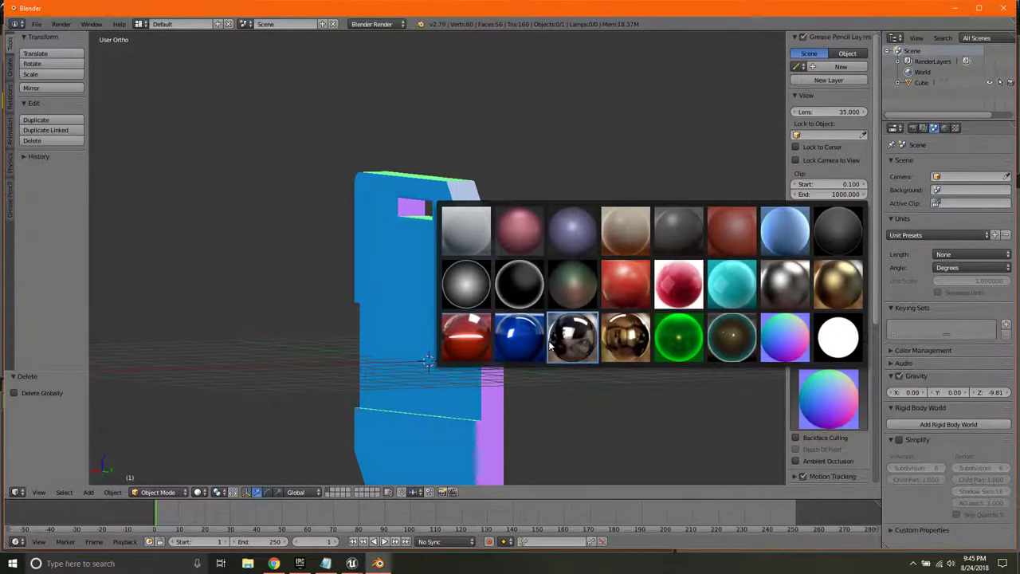
left_click(615, 338)
mouse_move(614, 342)
middle_mouse_down()
mouse_move(455, 319)
mouse_move(613, 314)
mouse_move(515, 344)
mouse_move(469, 300)
mouse_move(468, 284)
mouse_move(492, 284)
mouse_move(441, 319)
mouse_move(416, 318)
mouse_move(611, 348)
middle_mouse_up()
Step: Try the glossy blue, glossy red and dark gray matcaps on the card
left_click(849, 400)
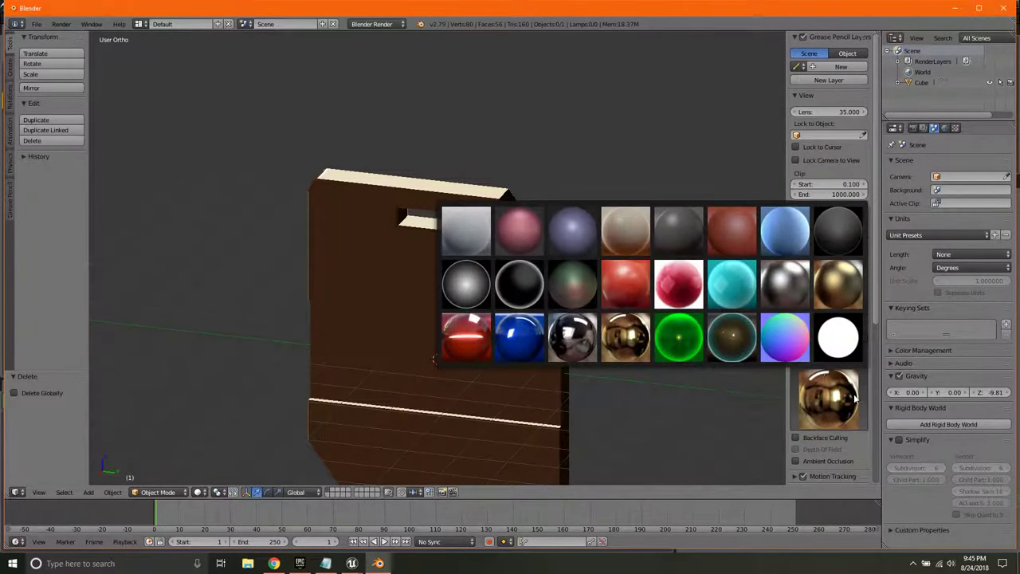
left_click(516, 344)
middle_click_drag(494, 338, 573, 318)
left_click(828, 398)
left_click(470, 340)
middle_click_drag(470, 340, 357, 356)
left_click(831, 399)
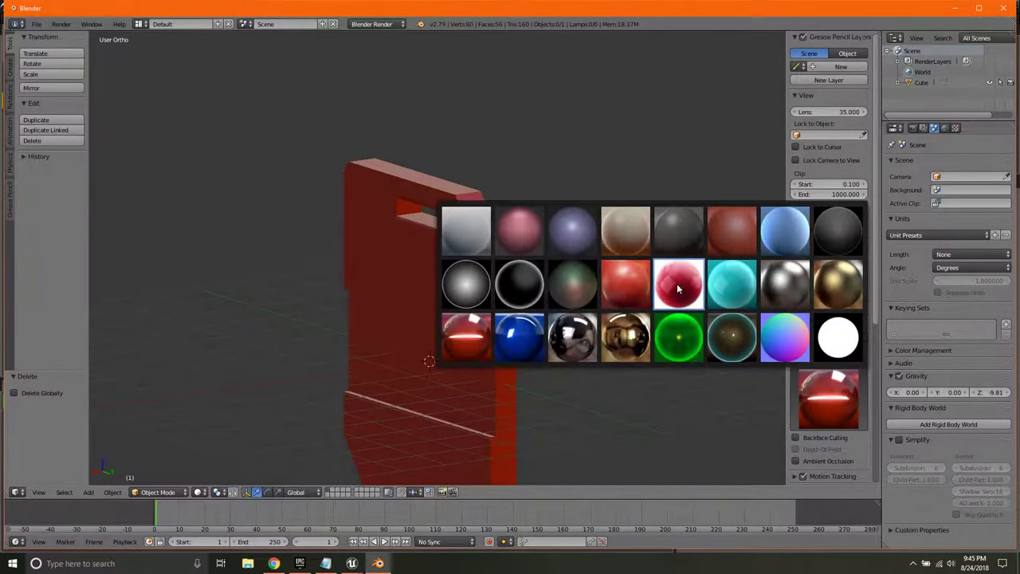
left_click(659, 238)
Step: Set the matcap to the light blue one and inspect the recess across the card's face
left_click(792, 402)
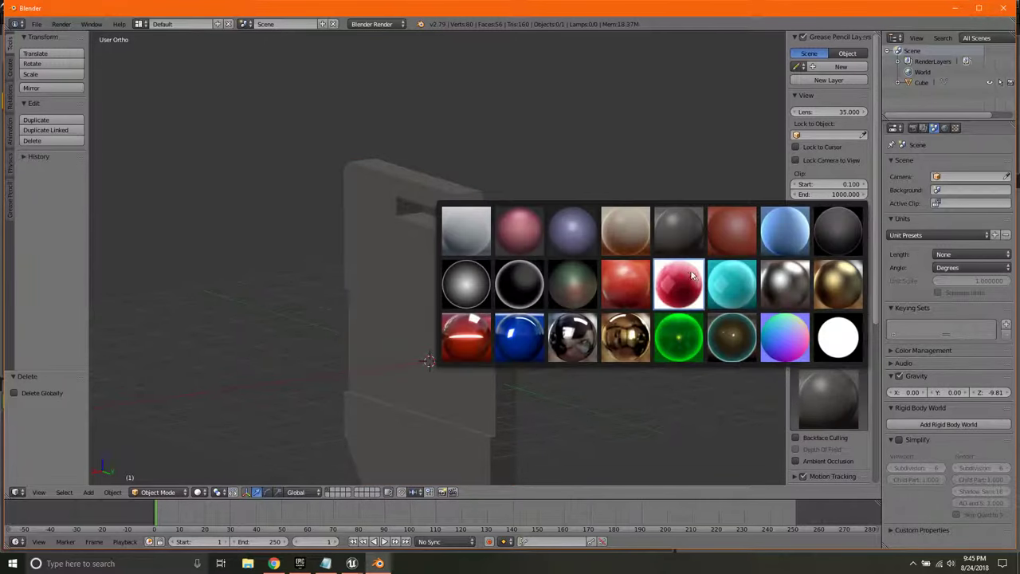
left_click(785, 231)
middle_click_drag(525, 297, 465, 282)
scroll(464, 319, "up", 4)
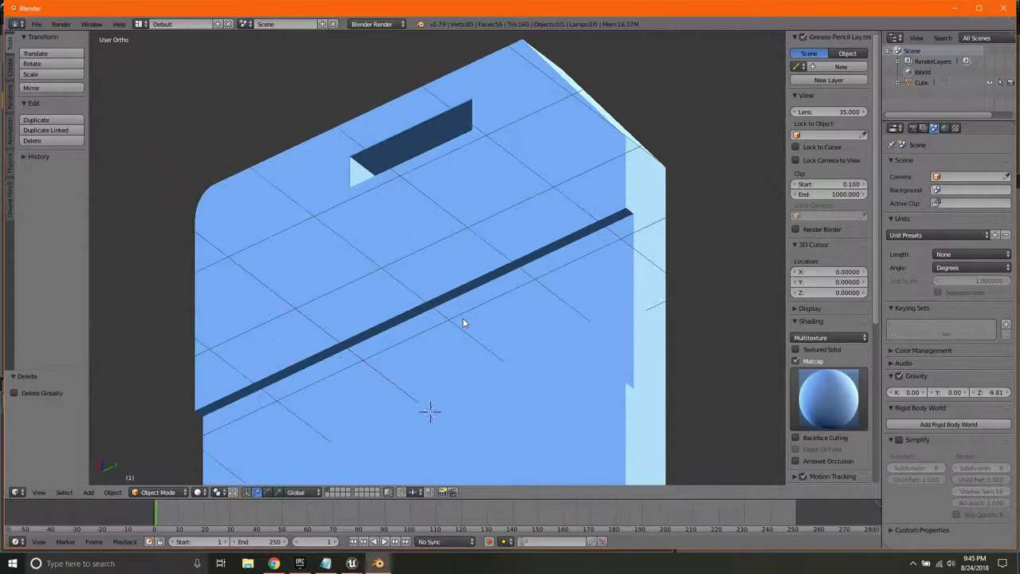
scroll(463, 319, "down", 3)
middle_click_drag(464, 323, 383, 395)
scroll(402, 381, "down", 2)
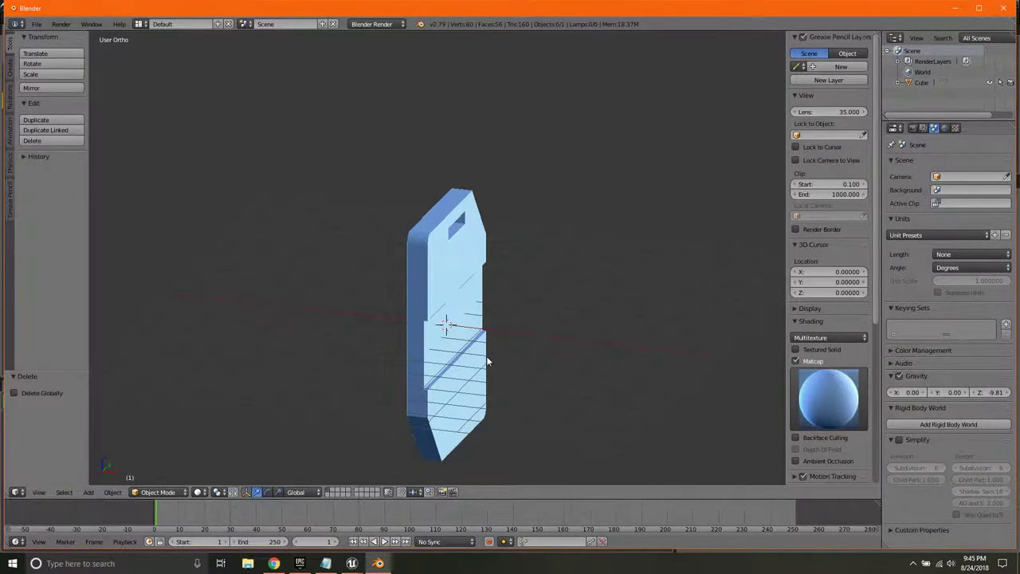
Step: Select the card's entire mesh in Edit Mode and Symmetrize it across the X axis
right_click(445, 368)
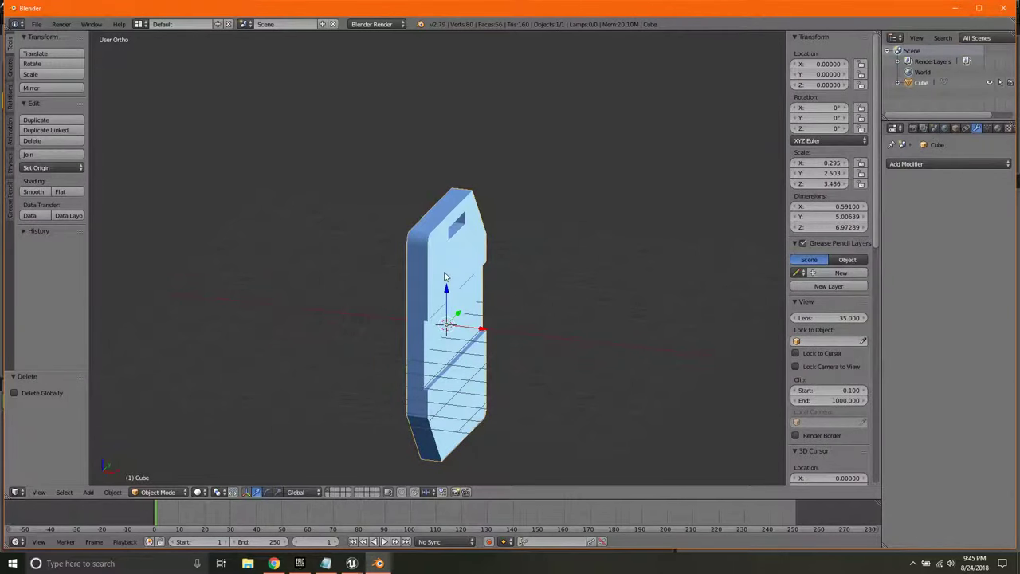
key("Tab")
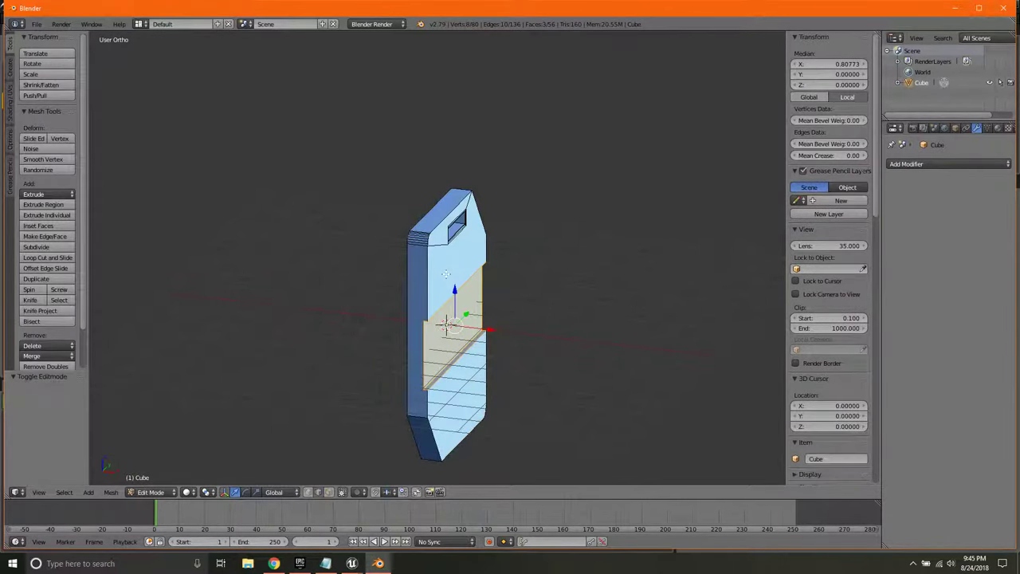
key("a")
key("a")
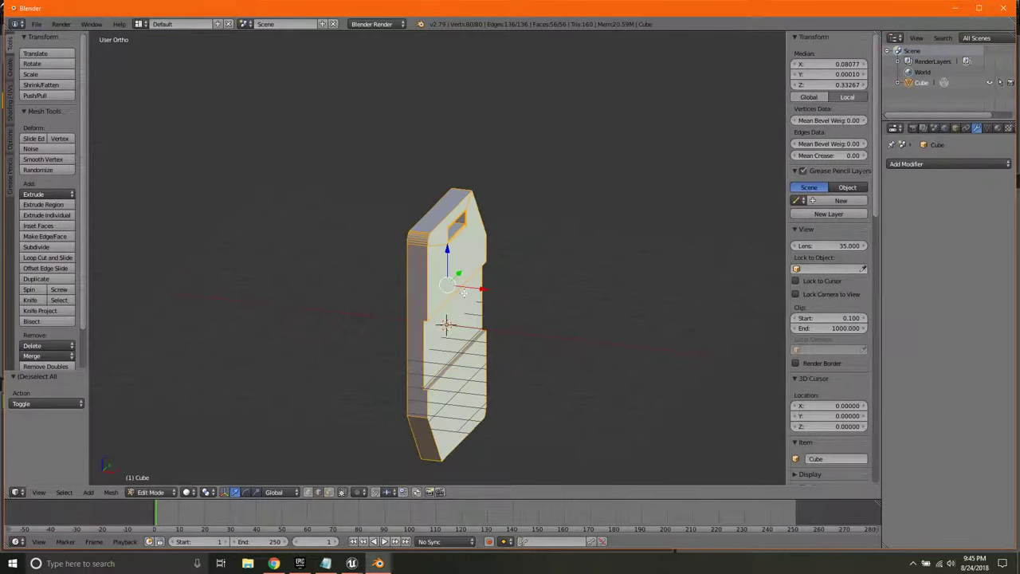
left_click(113, 491)
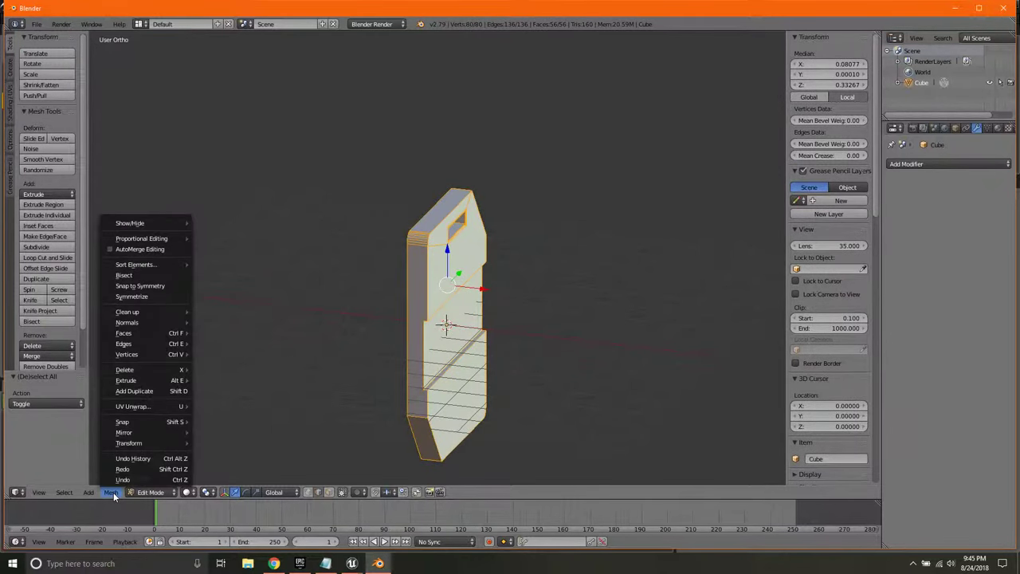
left_click(159, 296)
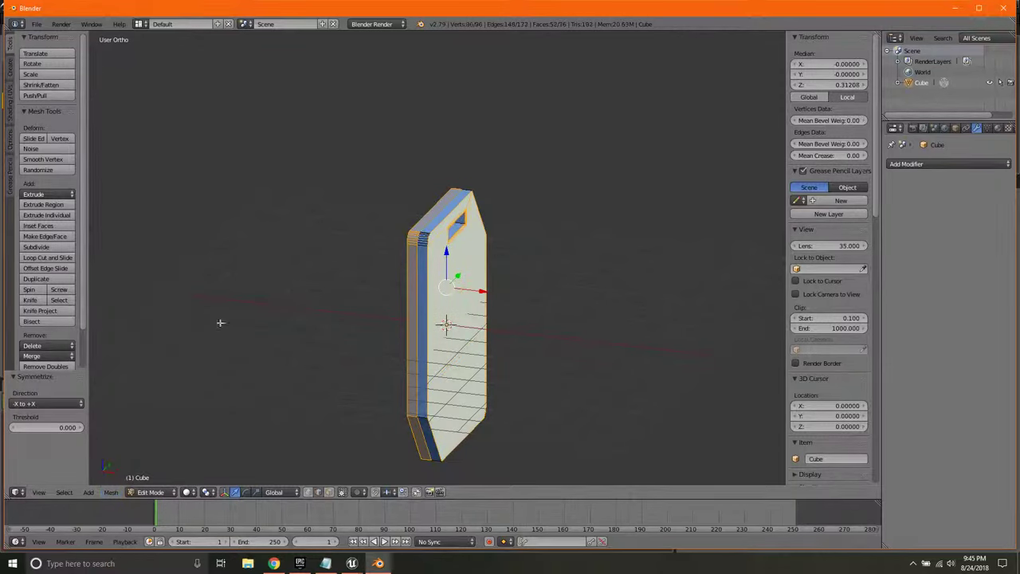
scroll(436, 335, "up", 3)
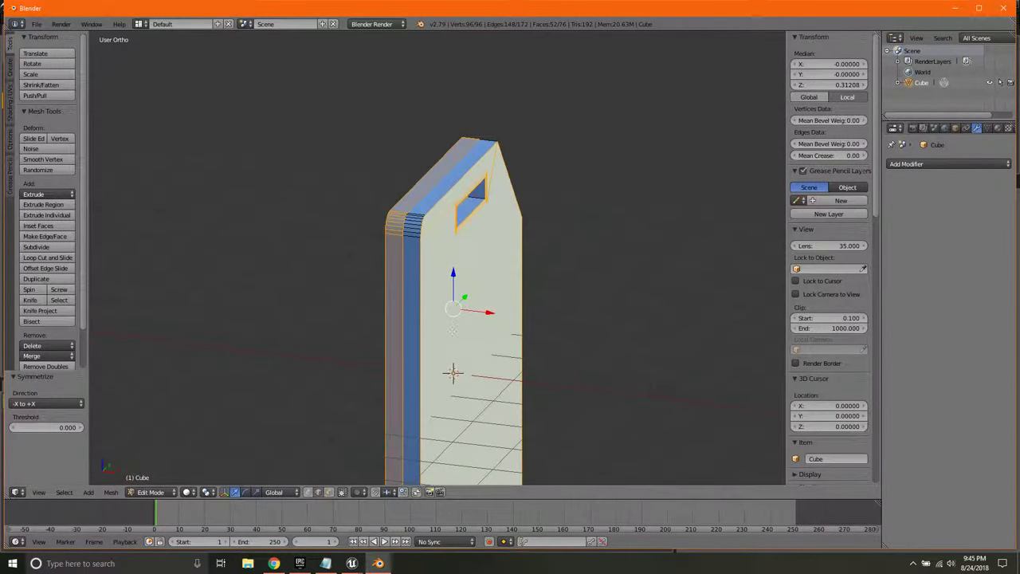
middle_click_drag(343, 292, 345, 334)
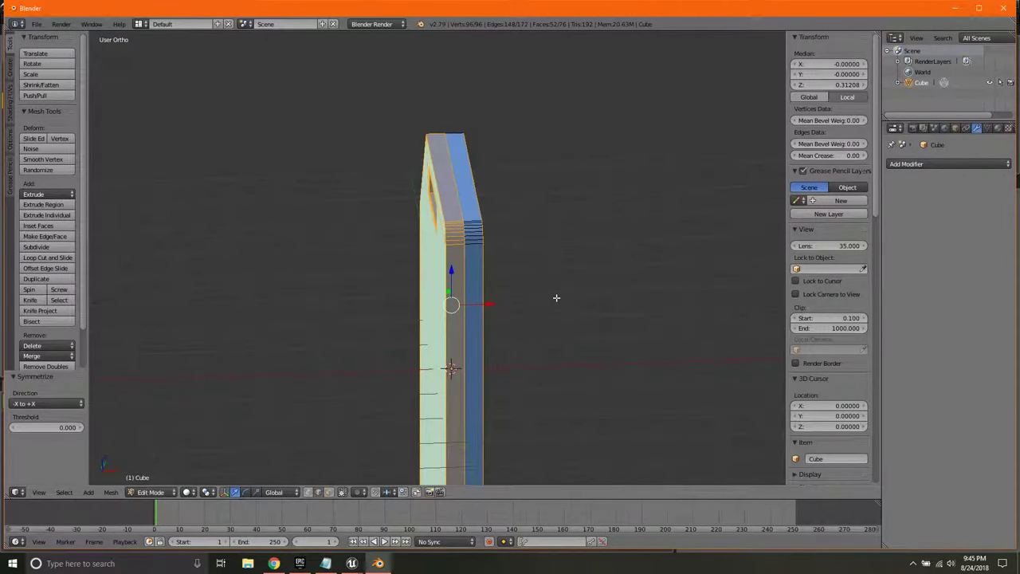
Step: Change the Symmetrize direction to +X to -X to mirror the recessed band onto the card's opposite face
left_click(50, 404)
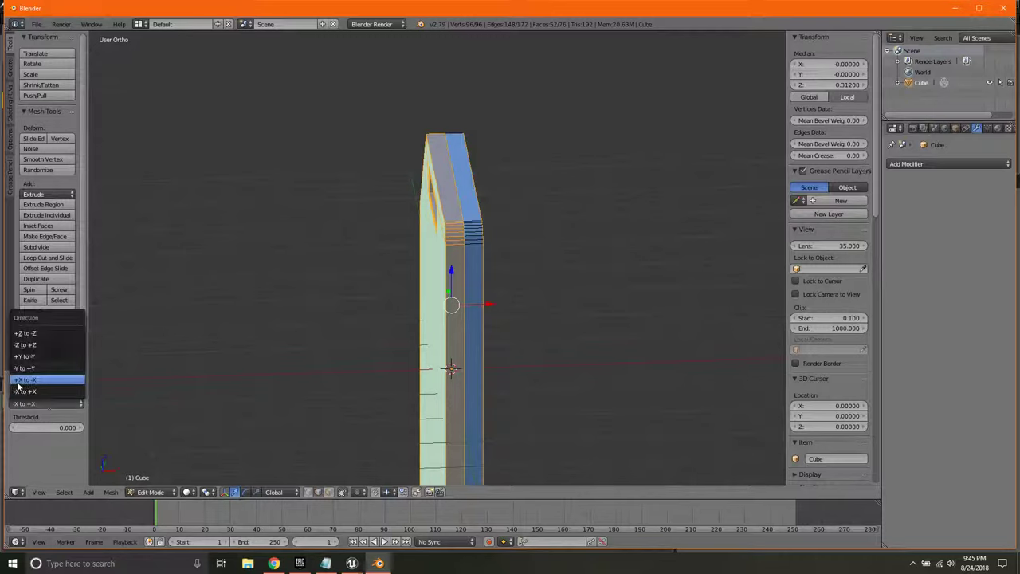
left_click(20, 384)
middle_click_drag(141, 398, 260, 360)
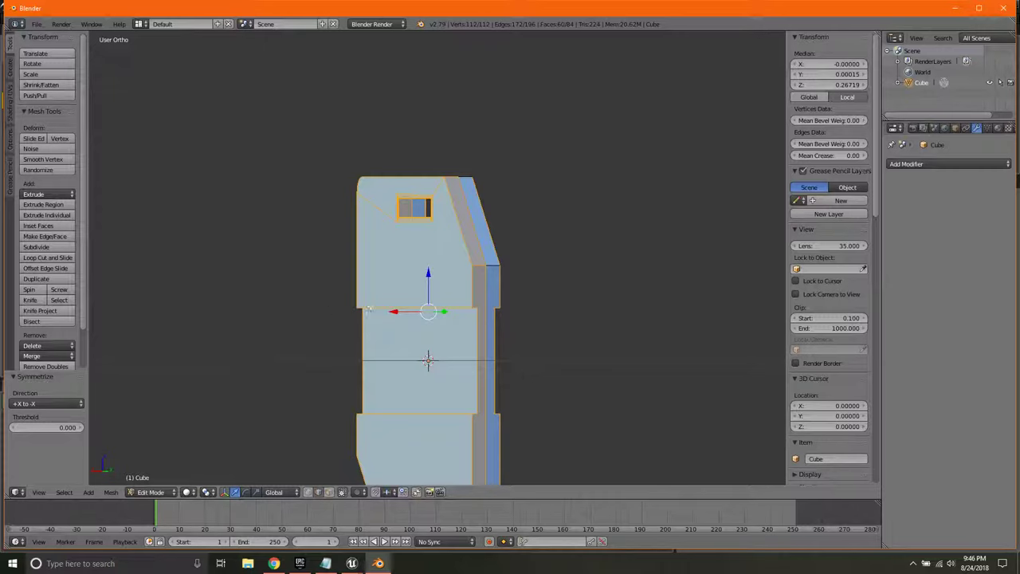
middle_click_drag(378, 309, 323, 339)
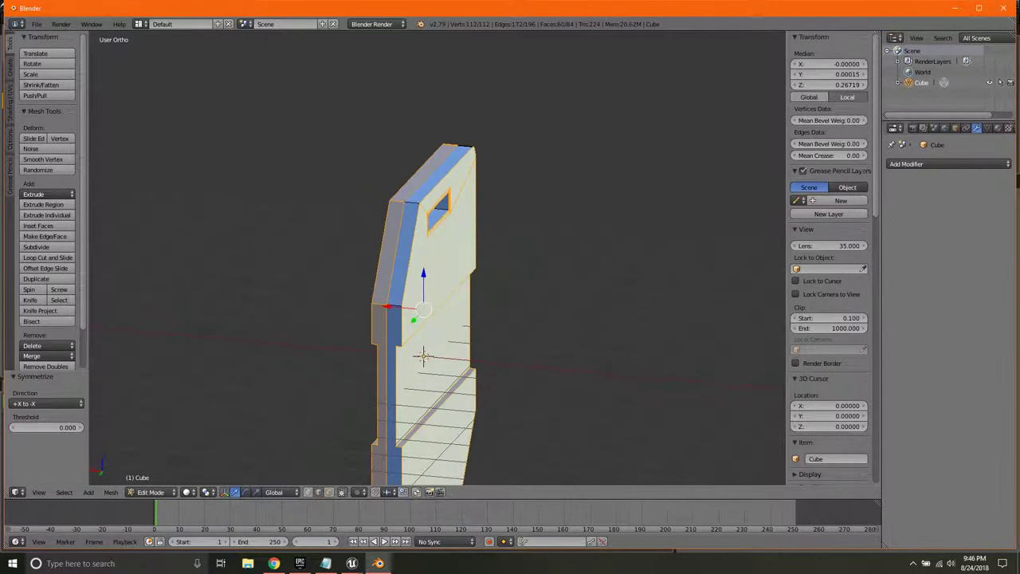
middle_click_drag(302, 335, 395, 175)
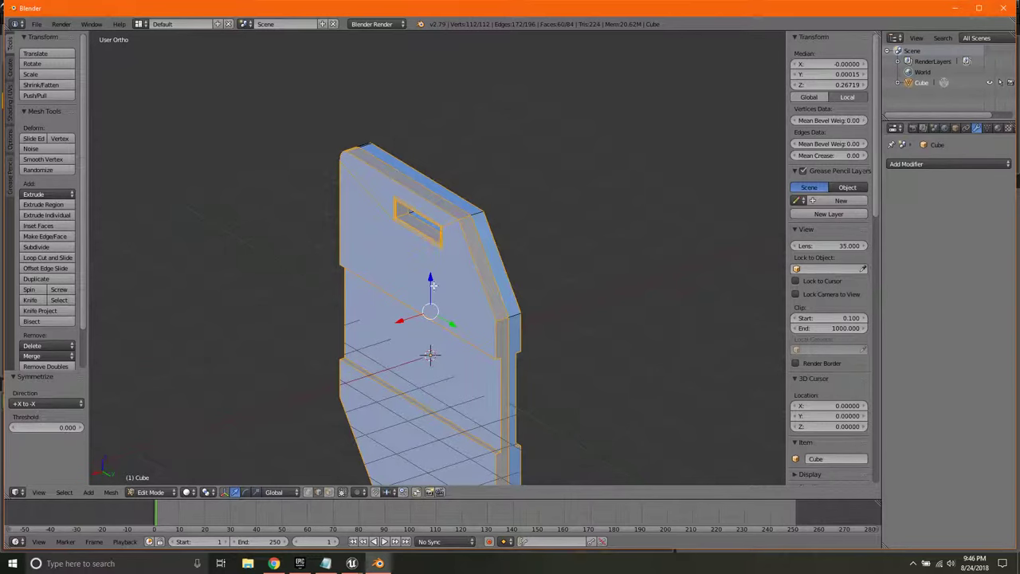
middle_click_drag(433, 285, 423, 329)
middle_click_drag(437, 384, 276, 220, "shift")
scroll(385, 243, "up", 4)
scroll(384, 245, "down", 3)
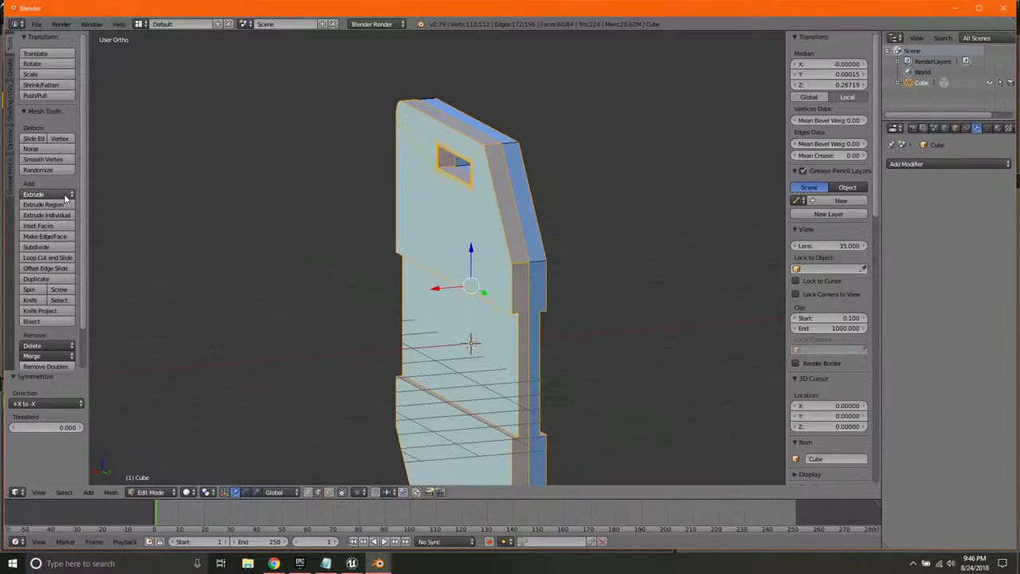
Step: Leave Edit Mode and inspect the recessed band and slot on both faces of the card
key("Tab")
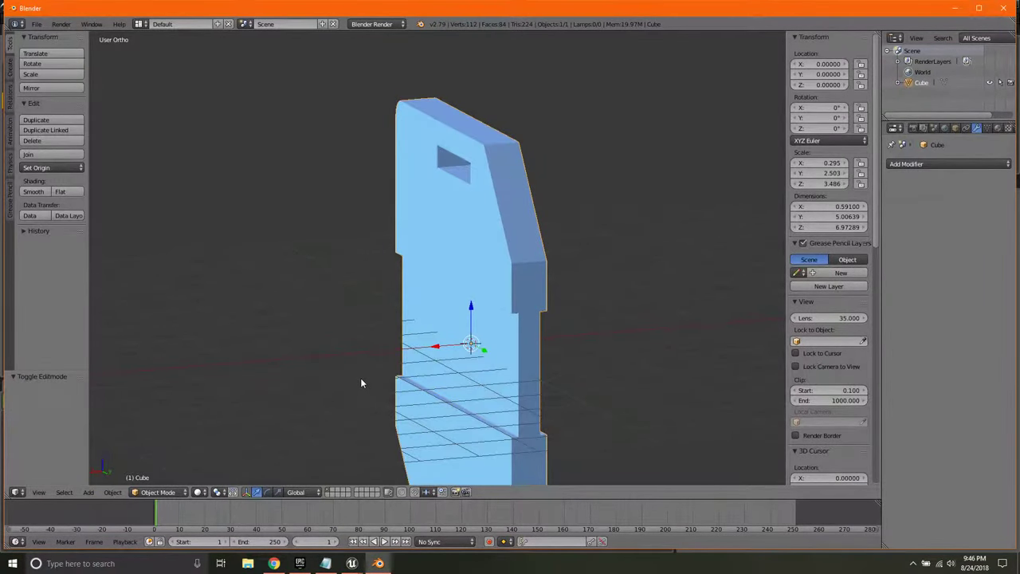
middle_click_drag(360, 377, 600, 301)
scroll(485, 298, "down", 1)
scroll(483, 299, "up", 3)
scroll(482, 303, "down", 2)
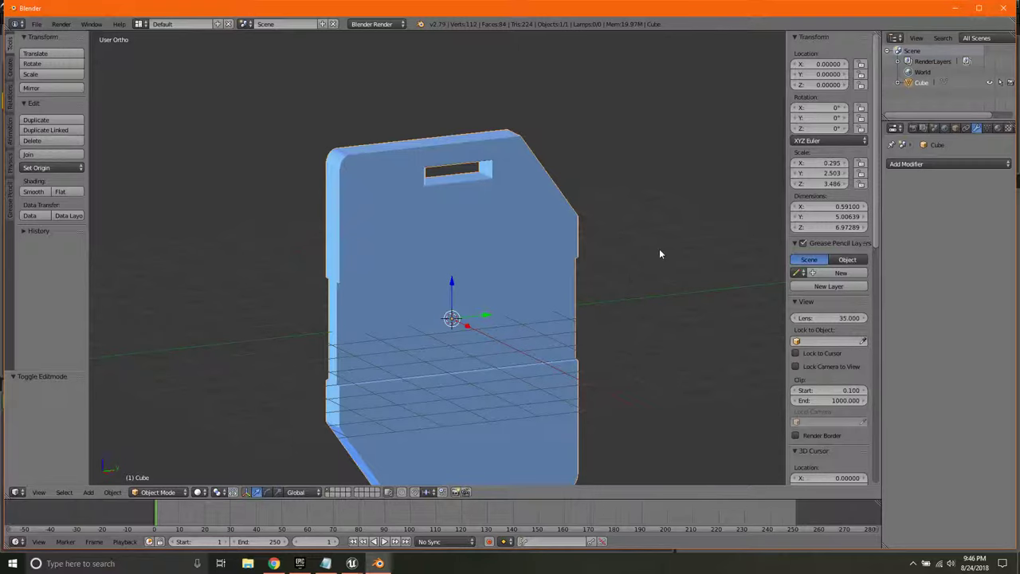
scroll(578, 250, "down", 2)
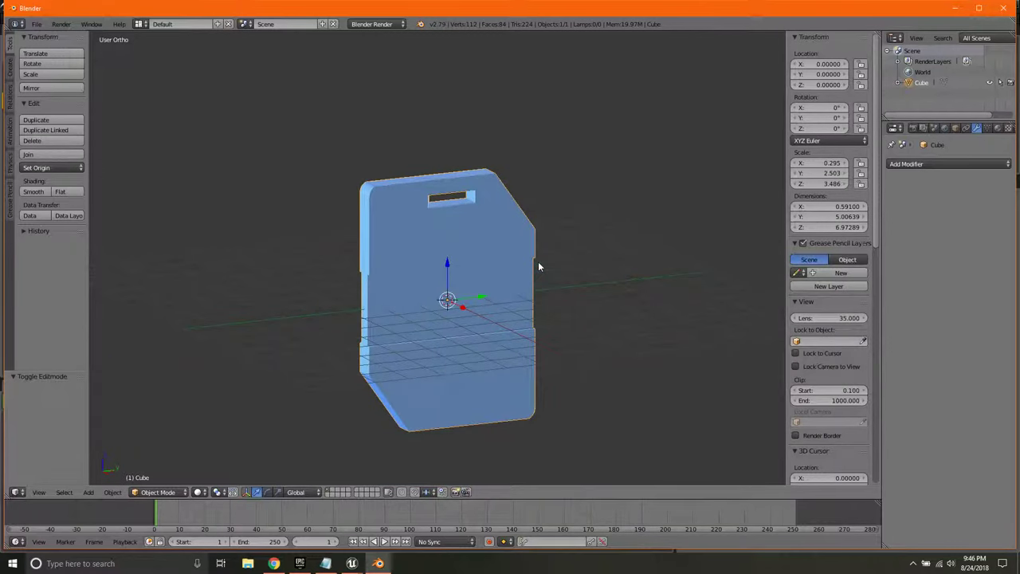
middle_click_drag(538, 261, 431, 293)
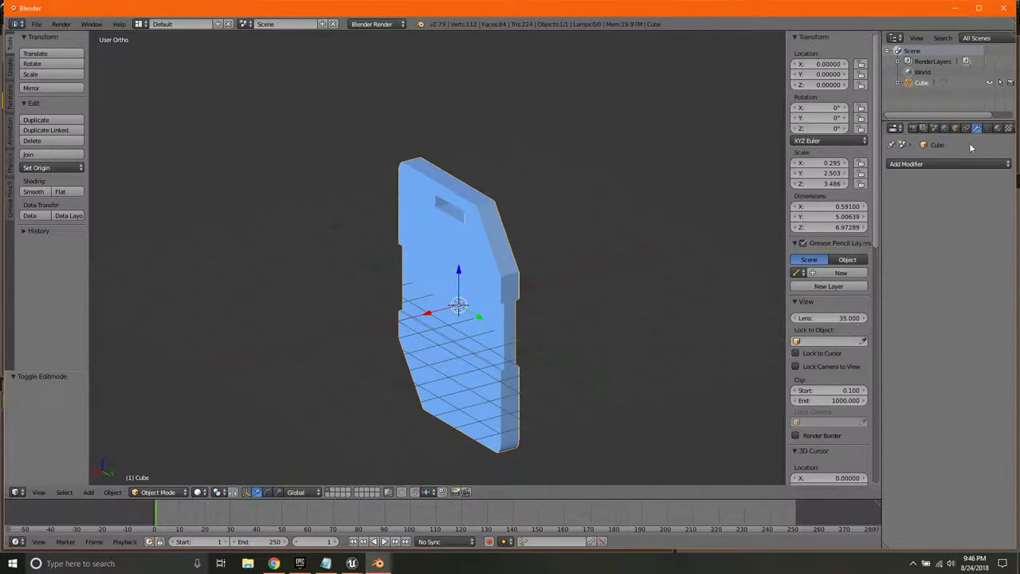
middle_click_drag(384, 342, 415, 335)
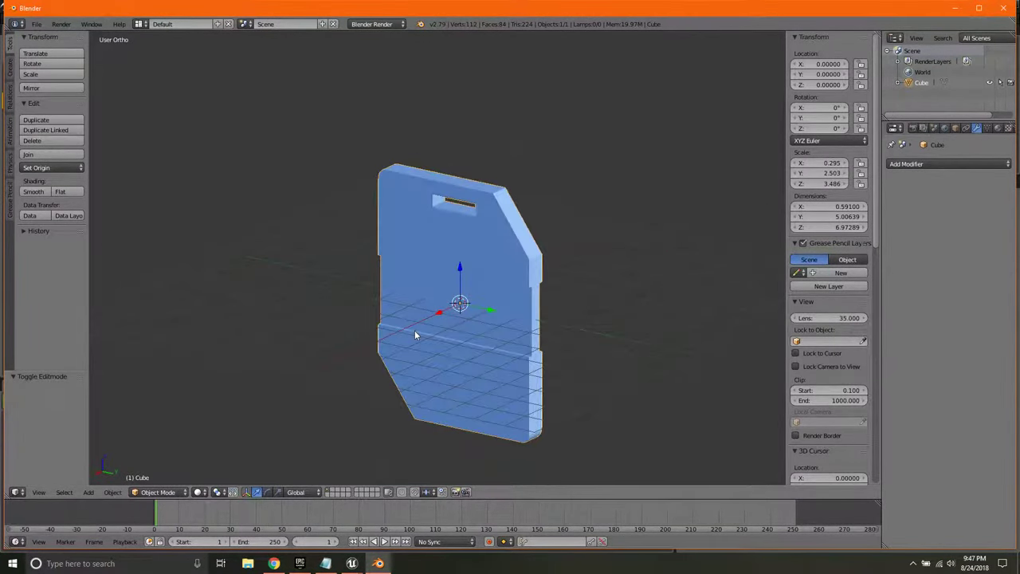
Step: Select the card's entire mesh in Edit Mode, create a new material and assign it to the selection
key("Tab")
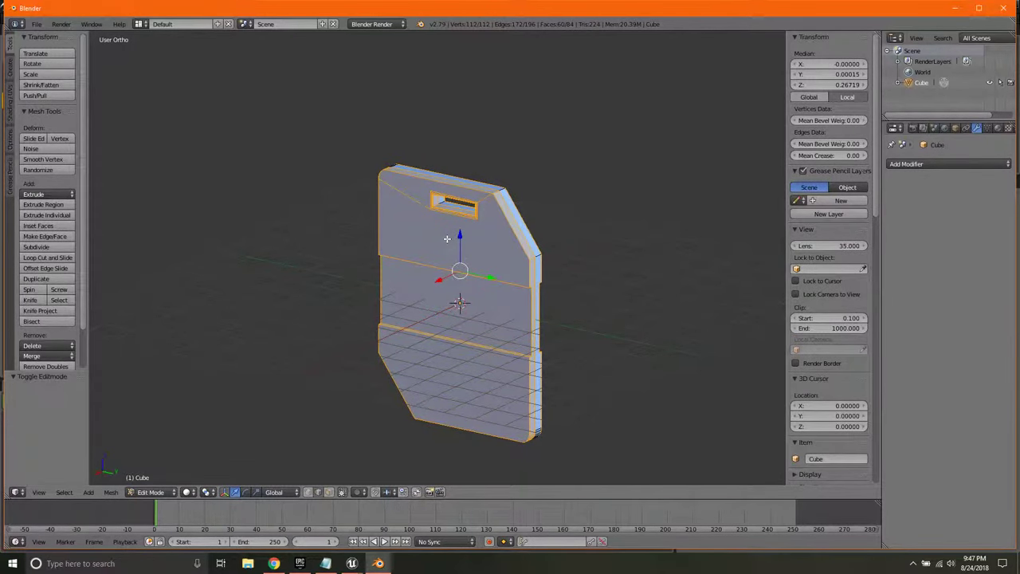
key("a")
key("a")
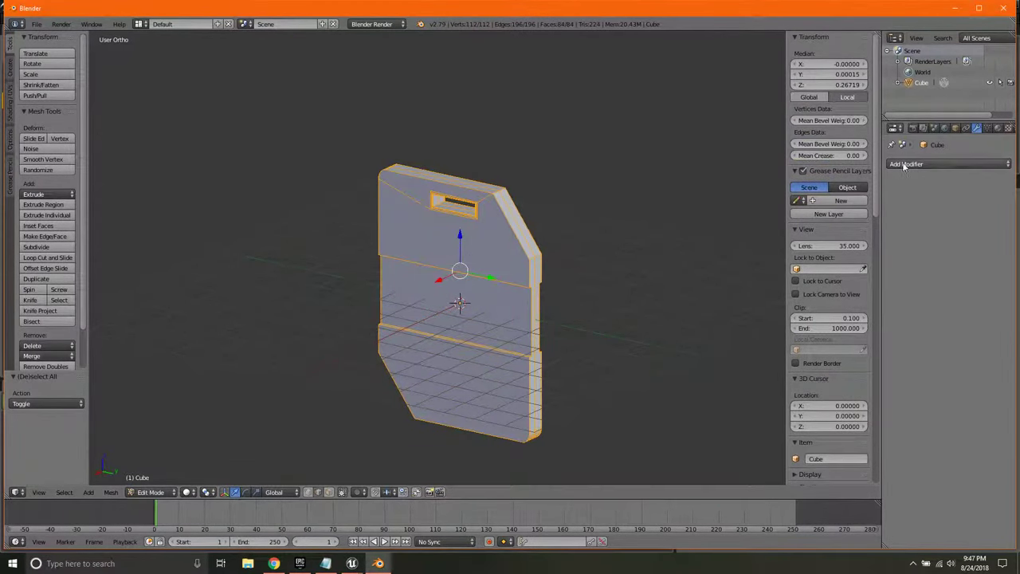
left_click(998, 128)
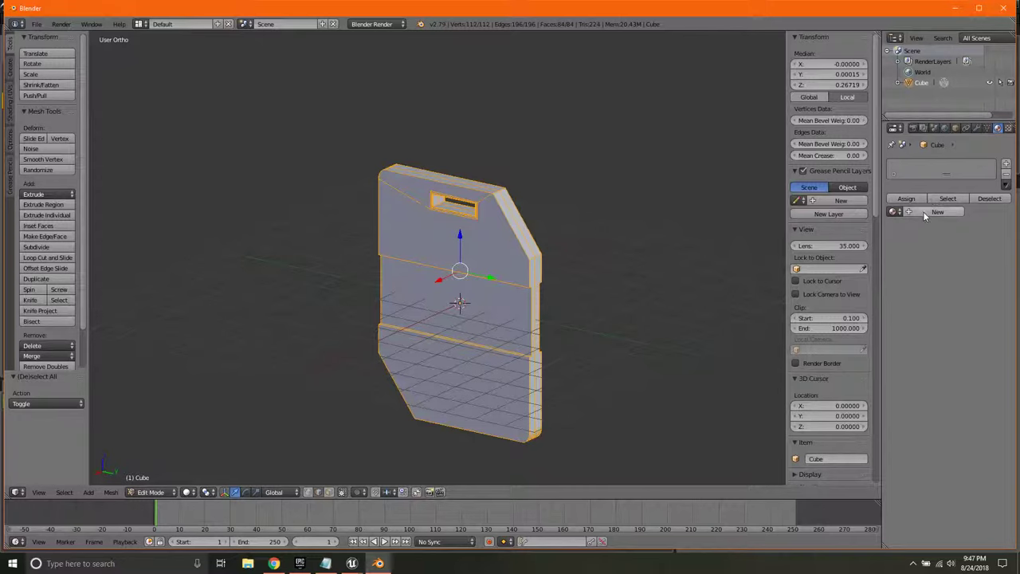
left_click(923, 211)
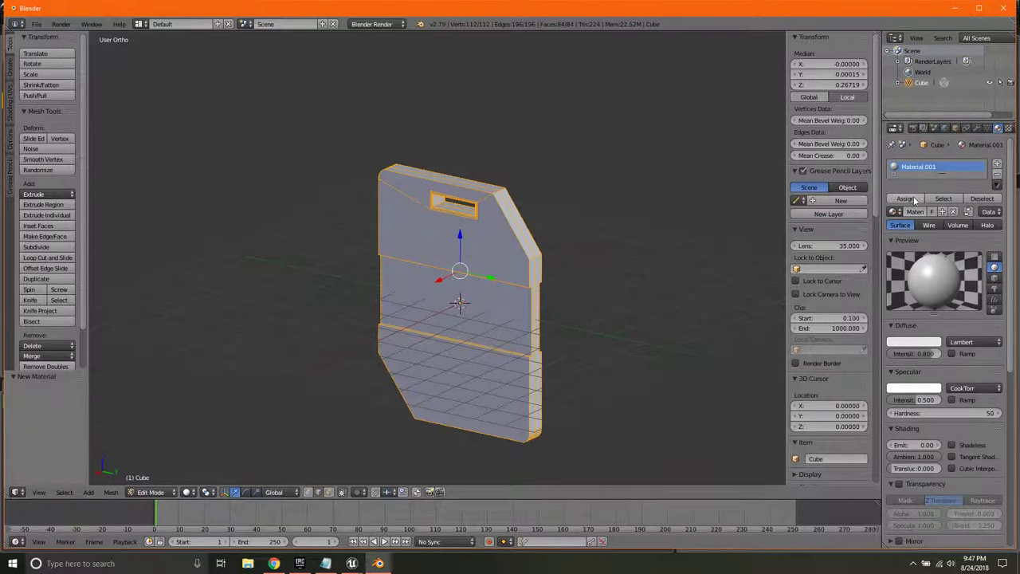
left_click(905, 199)
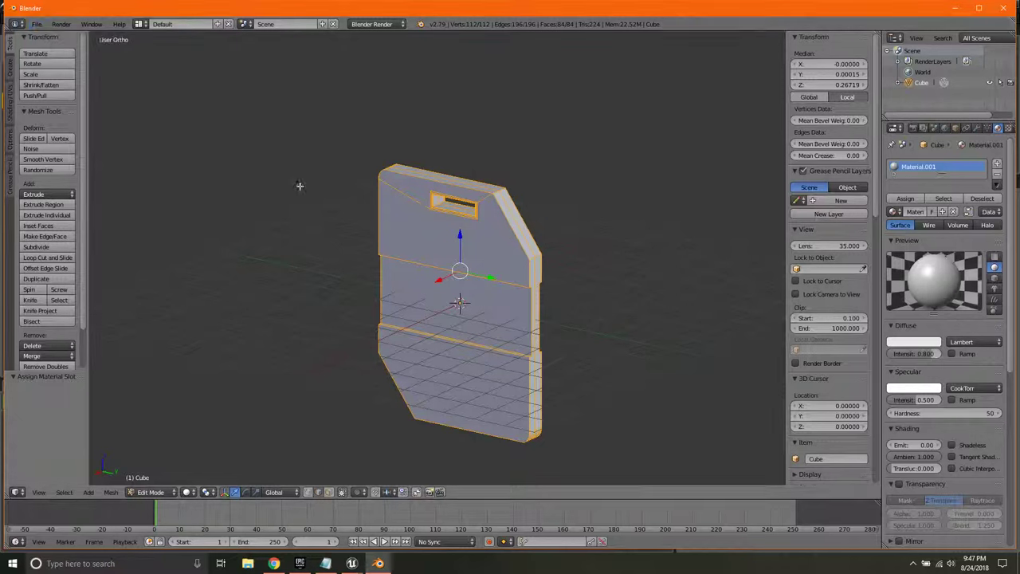
Step: Unwrap the whole card with Smart UV Project at an angle limit of 66 and an island margin of 0
key("u")
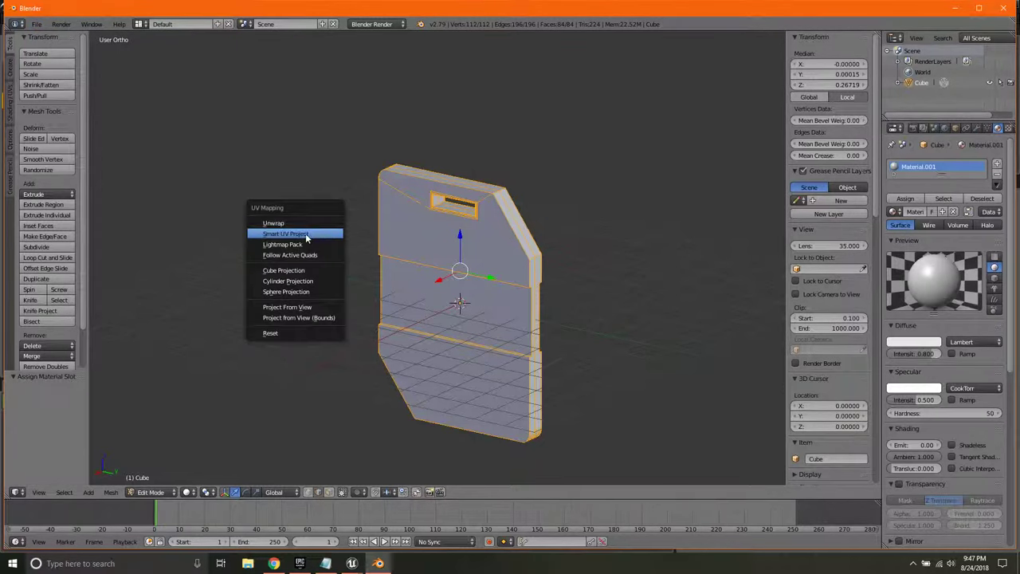
left_click(315, 238)
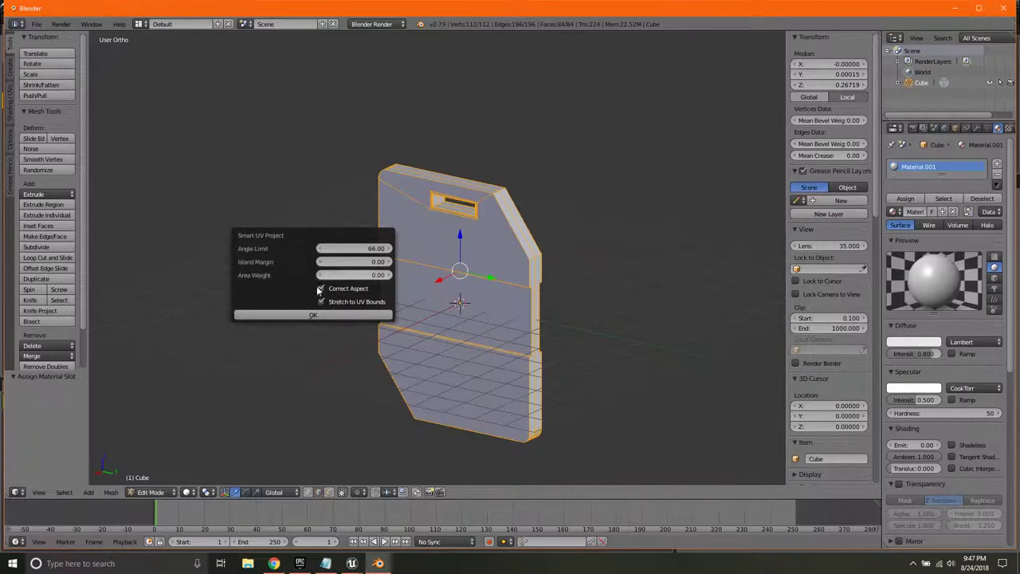
left_click(297, 316)
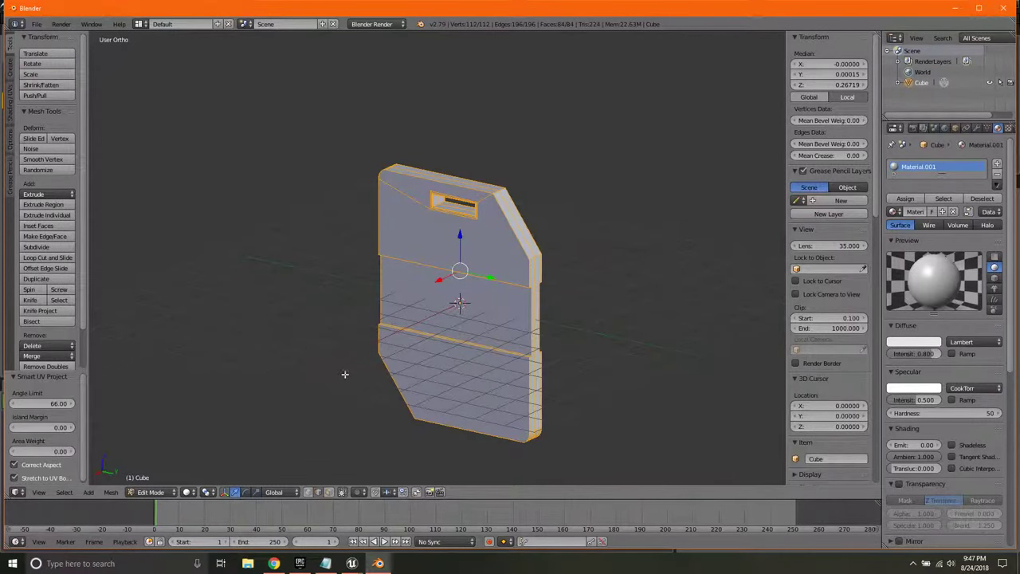
Step: Start an FBX export into the Heliport folder and name the file Keycard.fbx
left_click(37, 24)
mouse_move(69, 237)
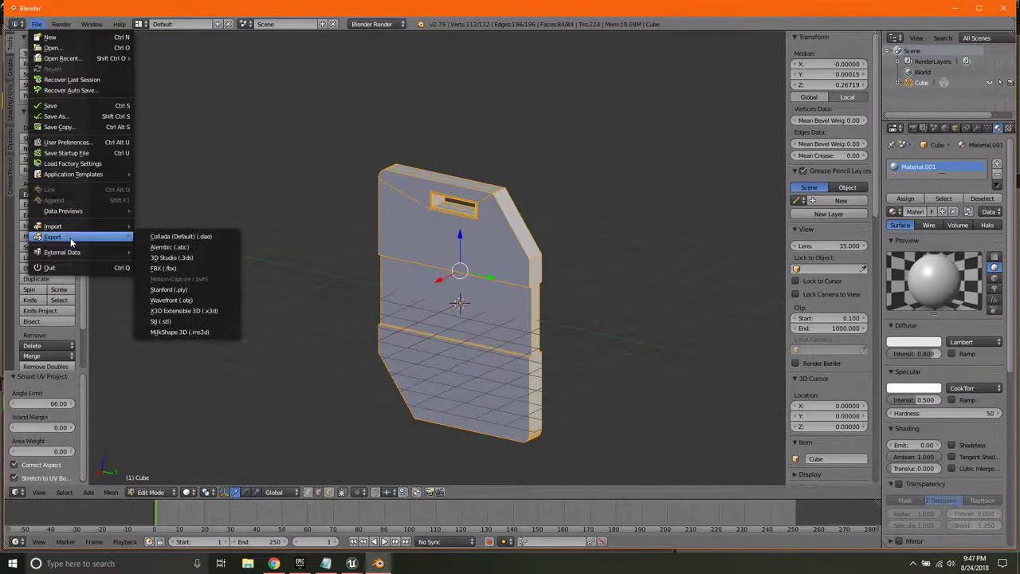
left_click(163, 268)
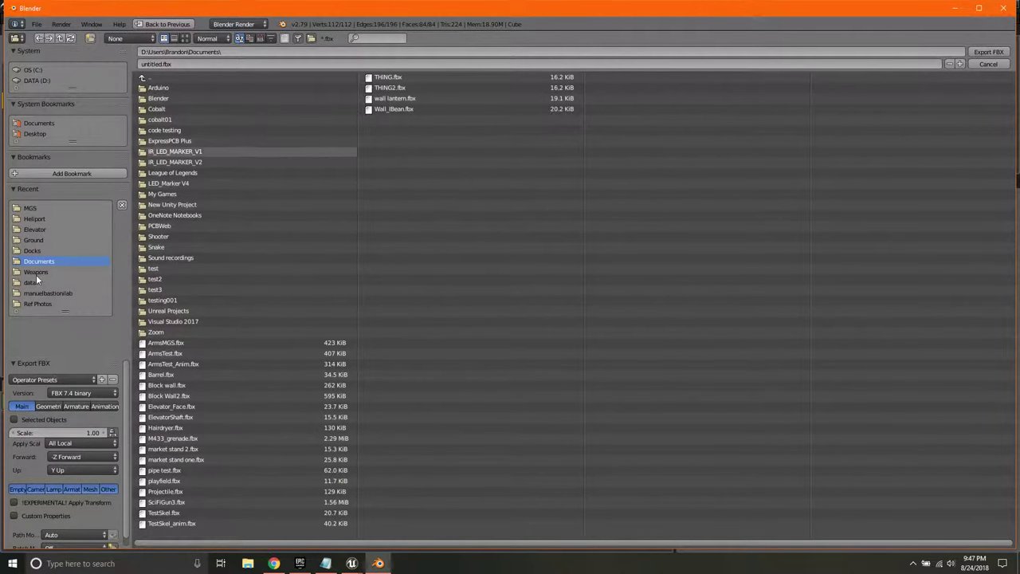
left_click(36, 218)
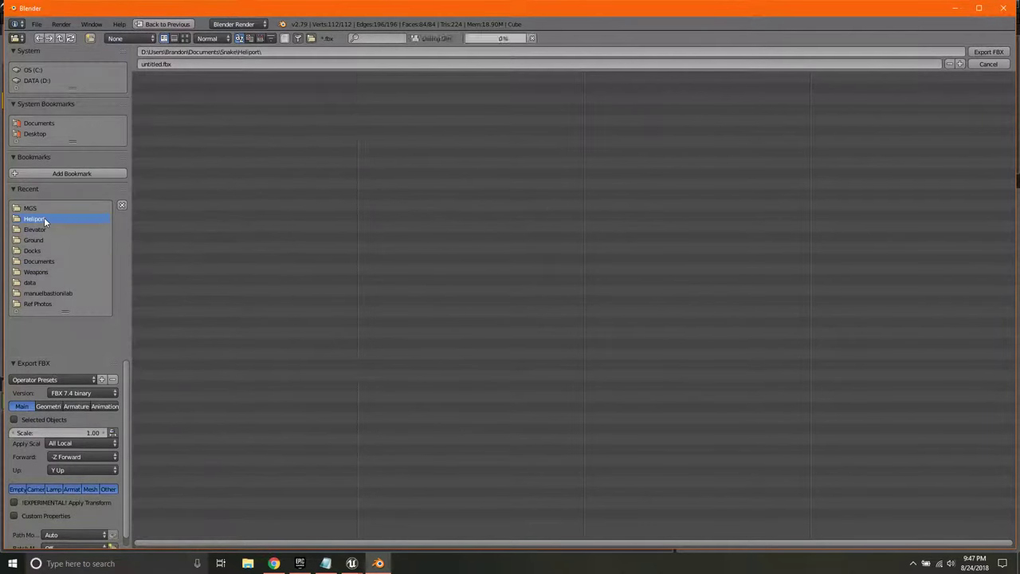
left_click(161, 63)
left_click_drag(161, 64, 111, 67)
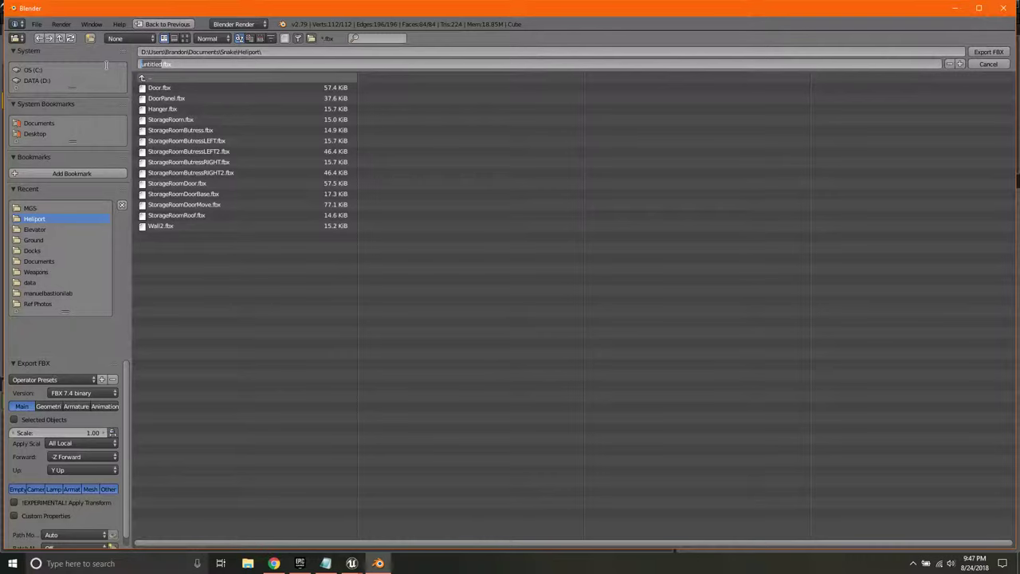
type("s")
Step: Enable Loose Edges and set Smoothing to Face in the FBX geometry options, and export the file
left_click(52, 407)
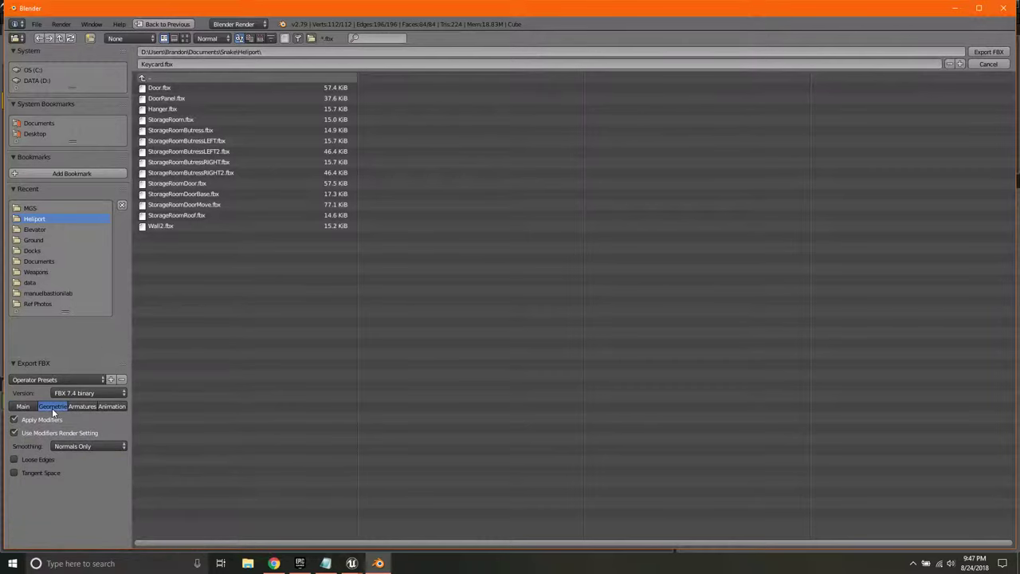
left_click(78, 455)
left_click(88, 446)
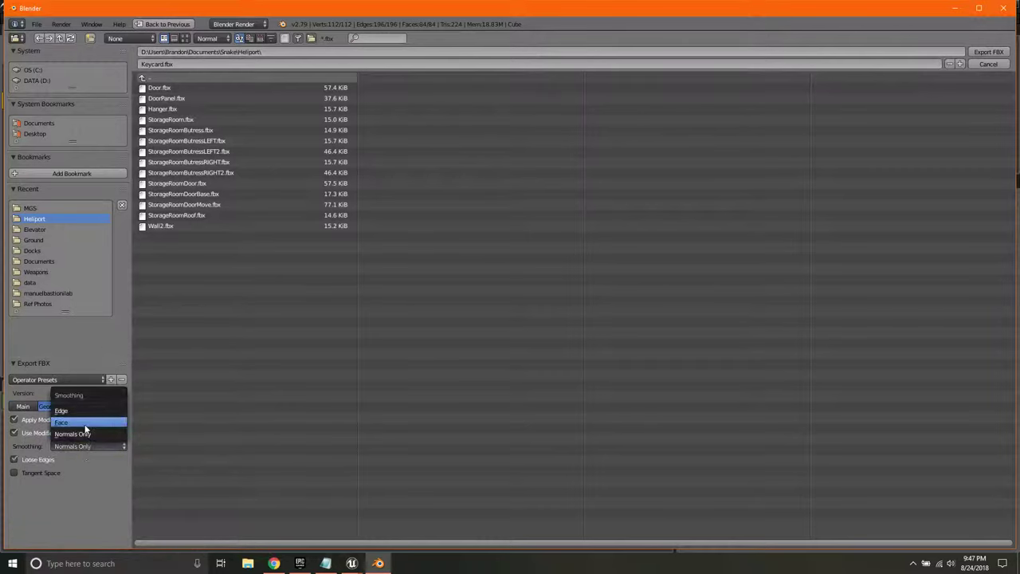
left_click(80, 423)
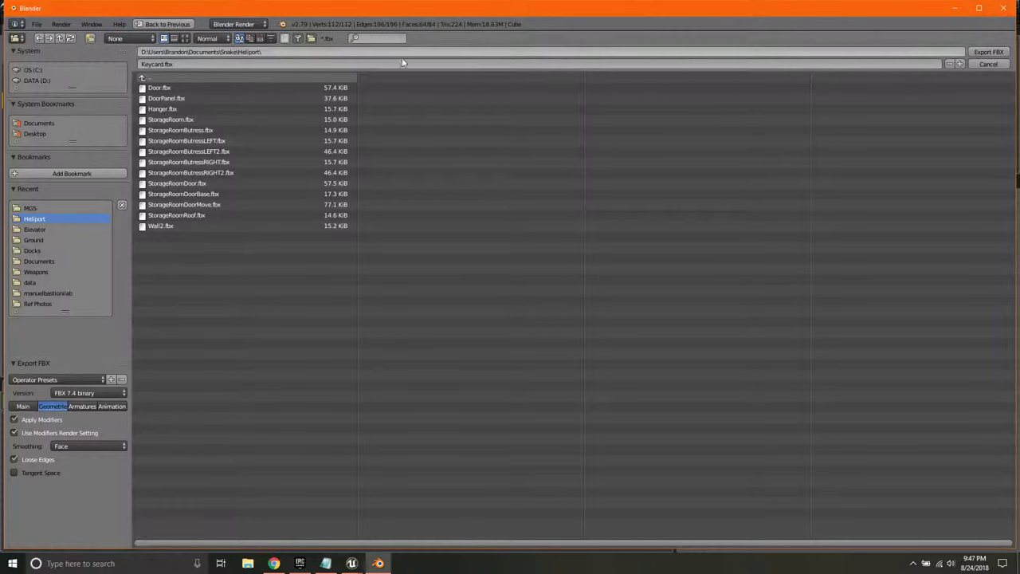
left_click(987, 51)
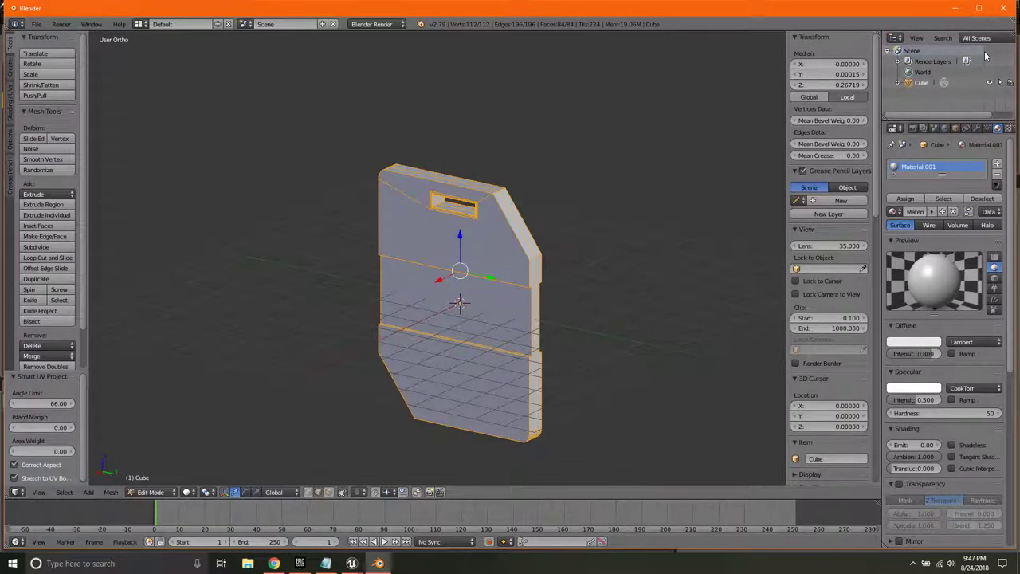
Step: Save the project as Keycard.blend in the Heliport folder
left_click(37, 24)
left_click(61, 119)
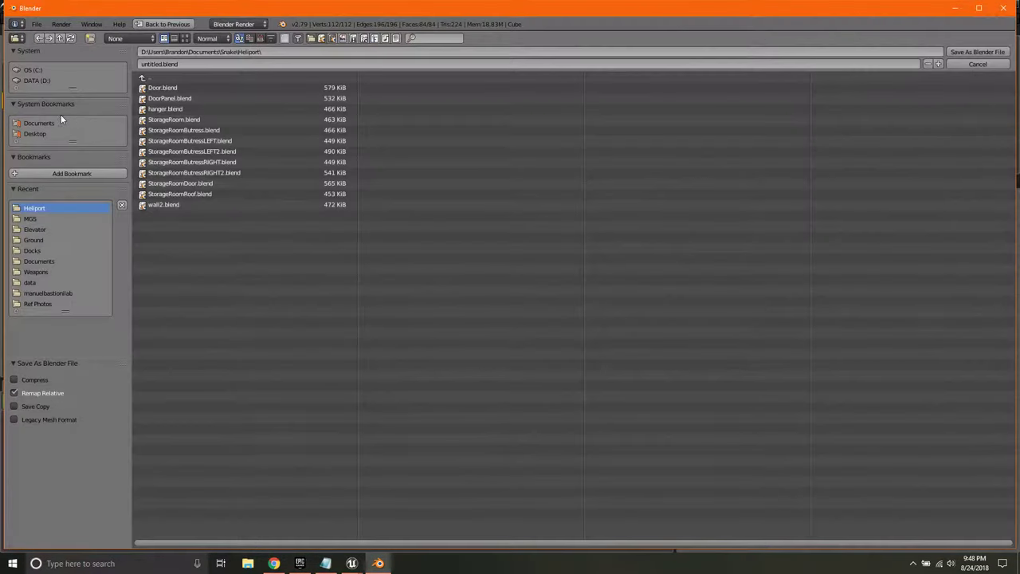
left_click(154, 64)
double_click(161, 64)
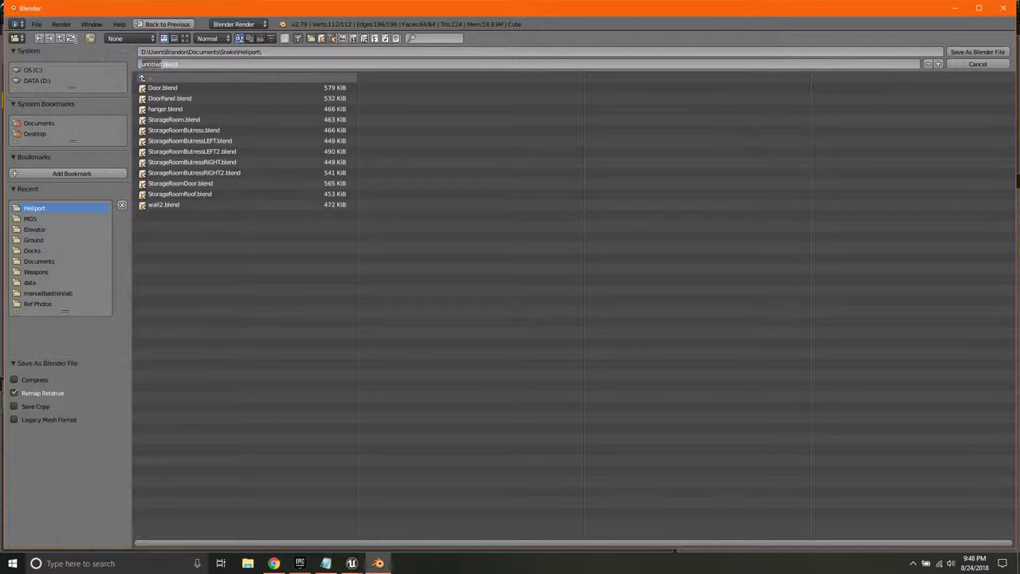
type("Ra")
key("Return")
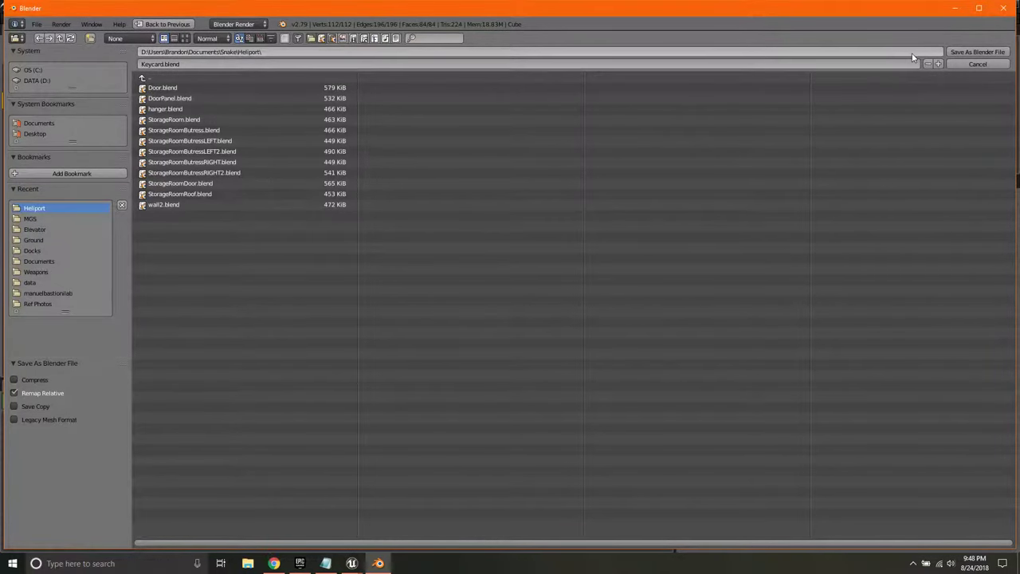
left_click(975, 53)
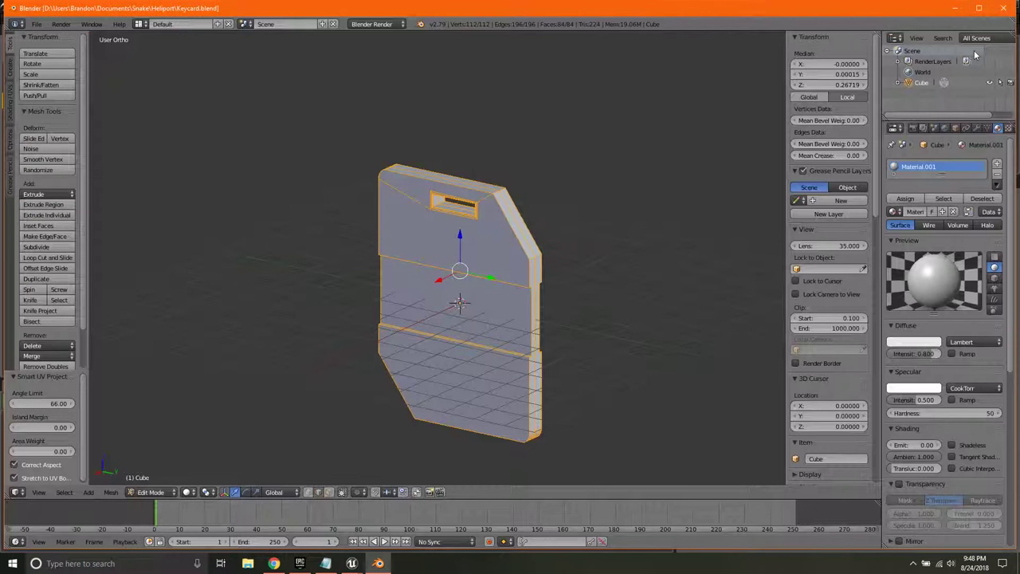
Step: Return to Object Mode and scale the card down uniformly to about 0.05 of its size
middle_click_drag(505, 164, 597, 194)
scroll(579, 213, "down", 2)
scroll(563, 230, "up", 6)
scroll(563, 230, "down", 4)
middle_click_drag(495, 235, 501, 245)
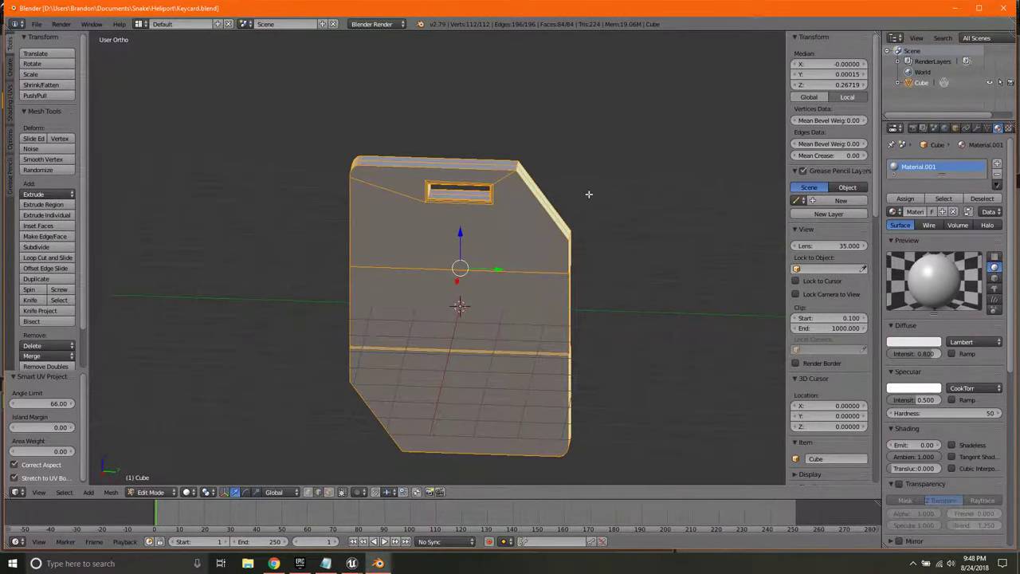
key("Tab")
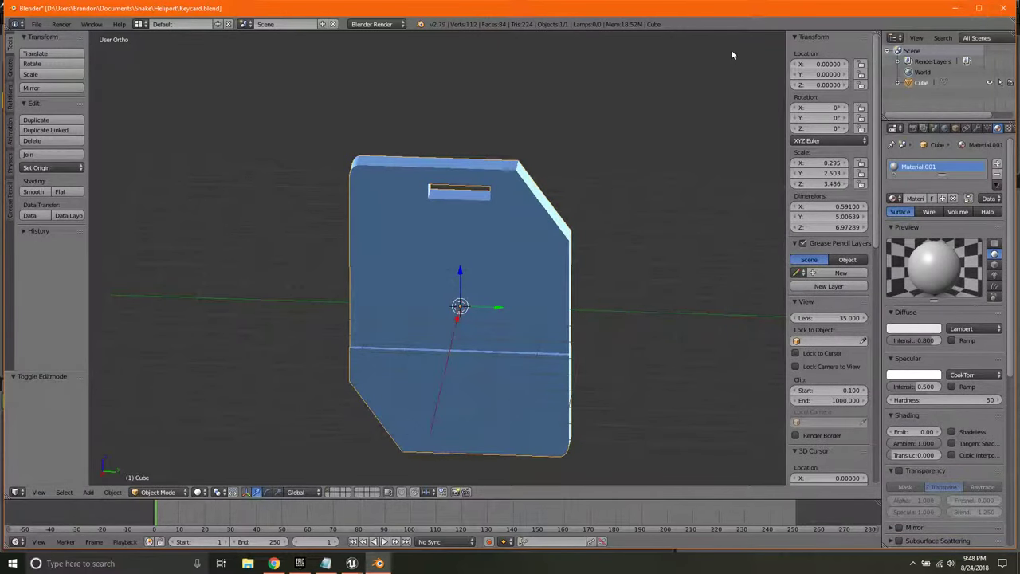
key("s")
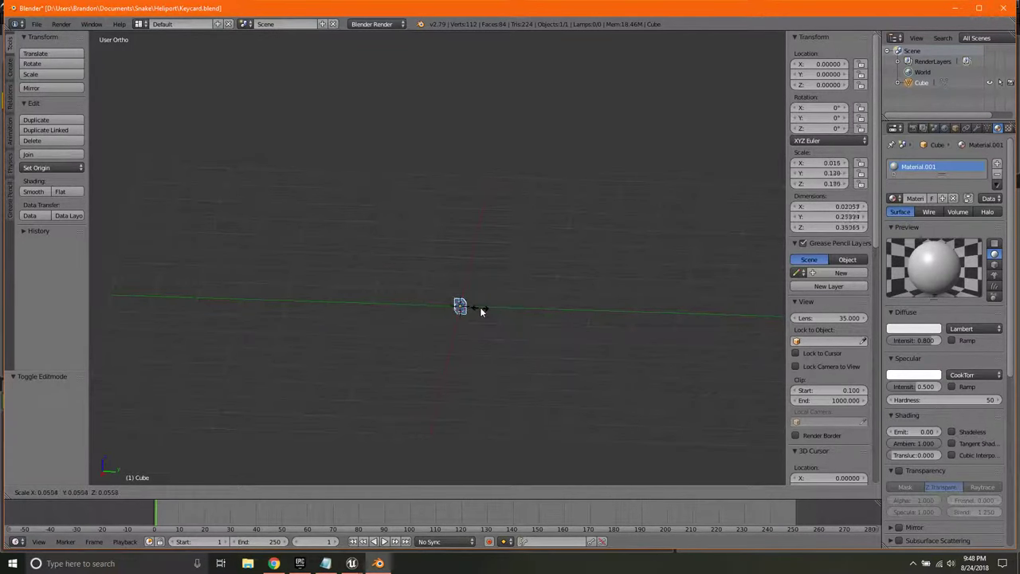
left_click(479, 307)
scroll(485, 323, "up", 6)
key("KP_Decimal")
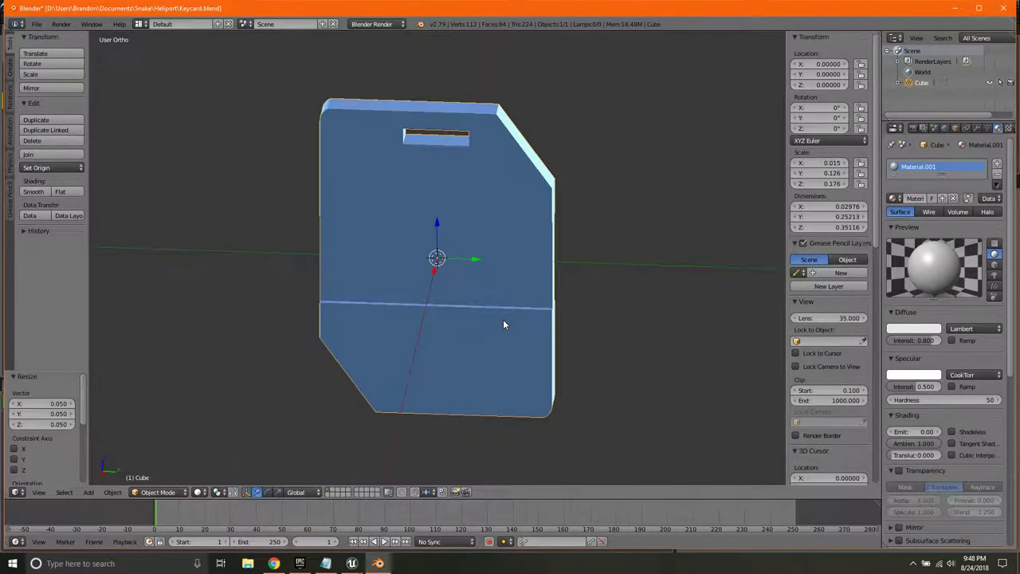
Step: Shrink the card uniformly by a further factor of about 0.362, to about 0.127 in Z
scroll(593, 279, "down", 5)
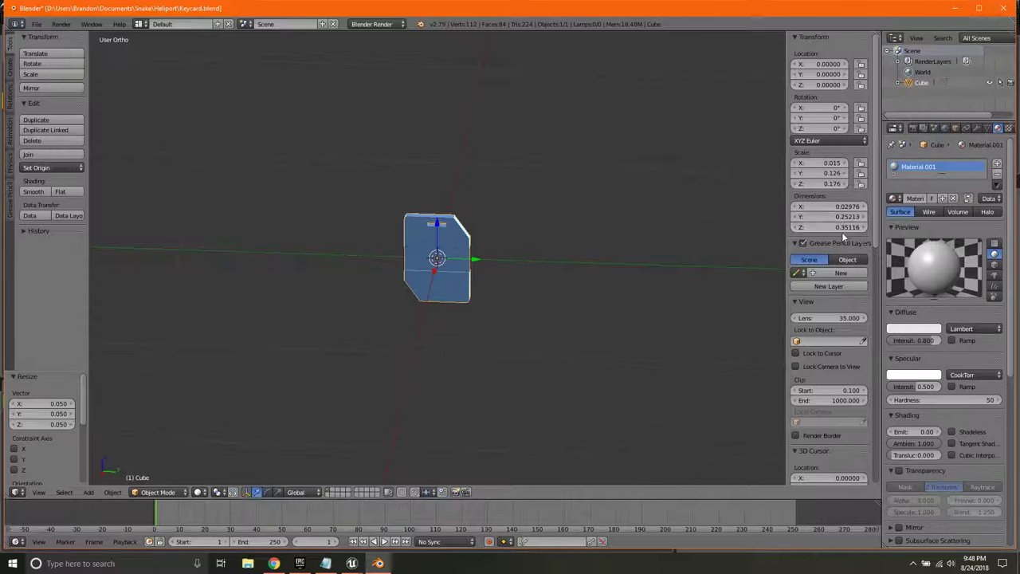
mouse_move(529, 244)
middle_mouse_down()
mouse_move(418, 238)
mouse_move(528, 230)
mouse_move(512, 253)
mouse_move(531, 243)
middle_mouse_up()
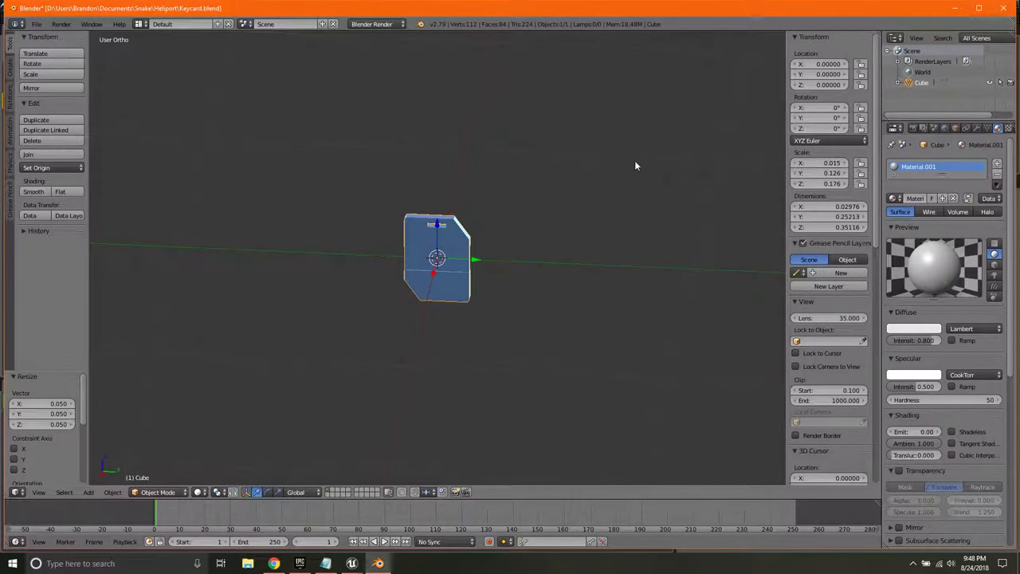
key("s")
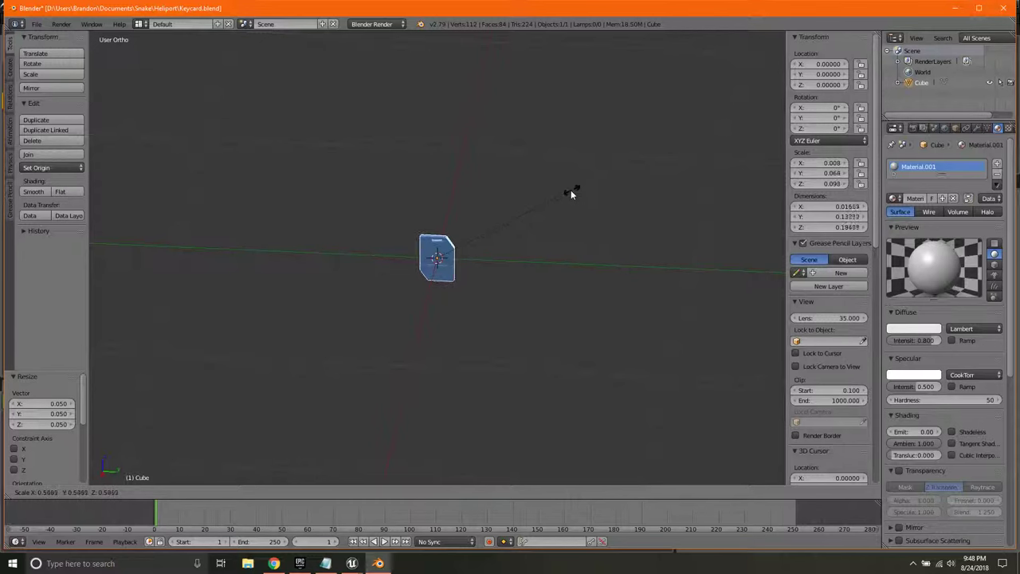
left_click(535, 221)
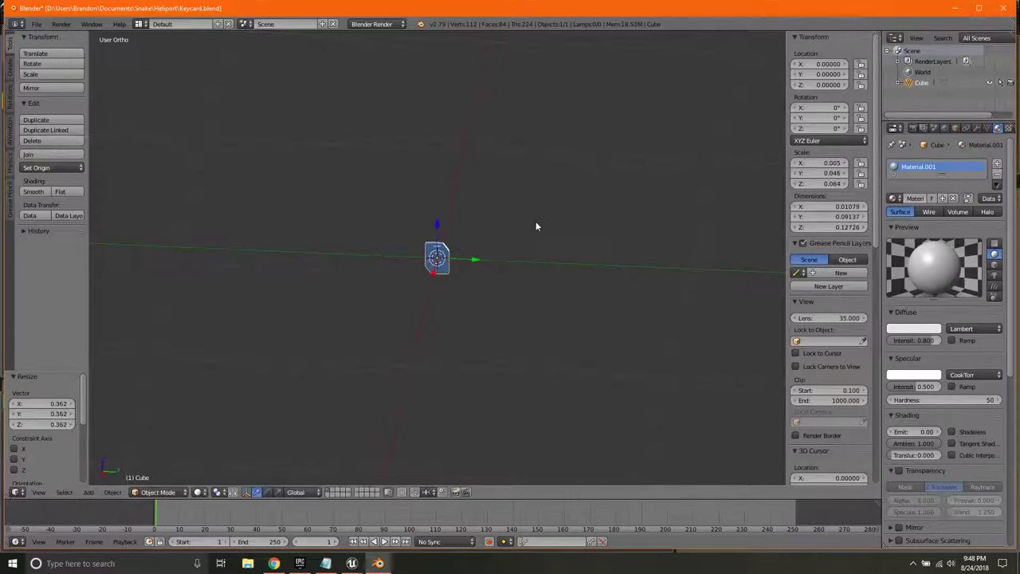
scroll(500, 251, "up", 7)
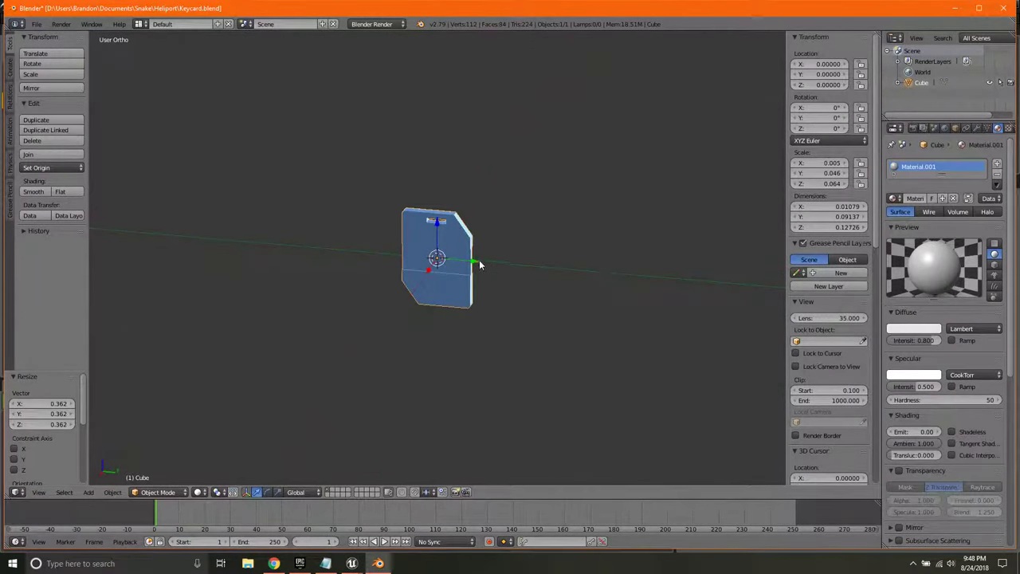
Step: Export the rescaled card as FBX over the existing Keycard.fbx in the Heliport folder and save the project
left_click(36, 24)
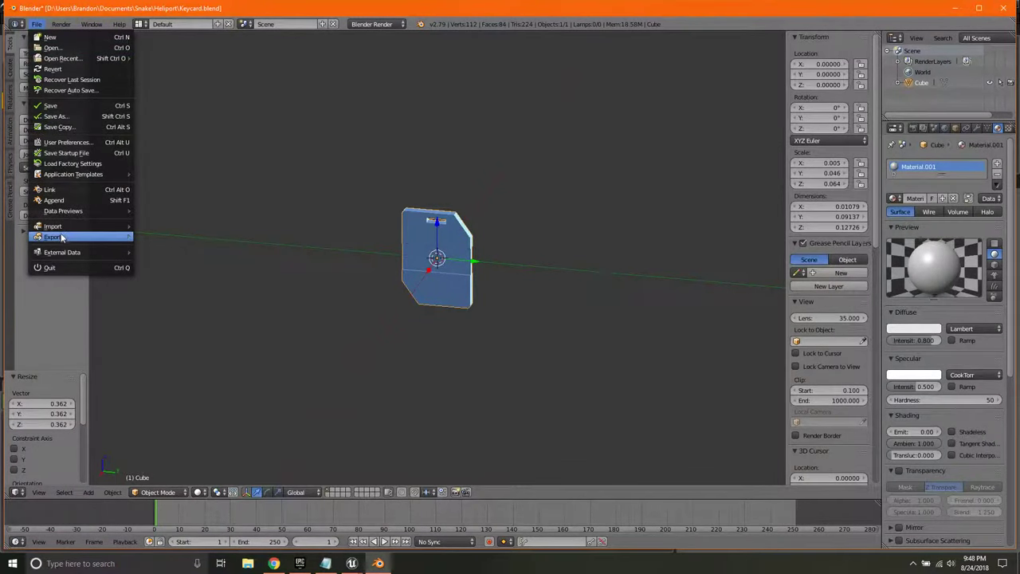
mouse_move(79, 237)
left_click(163, 268)
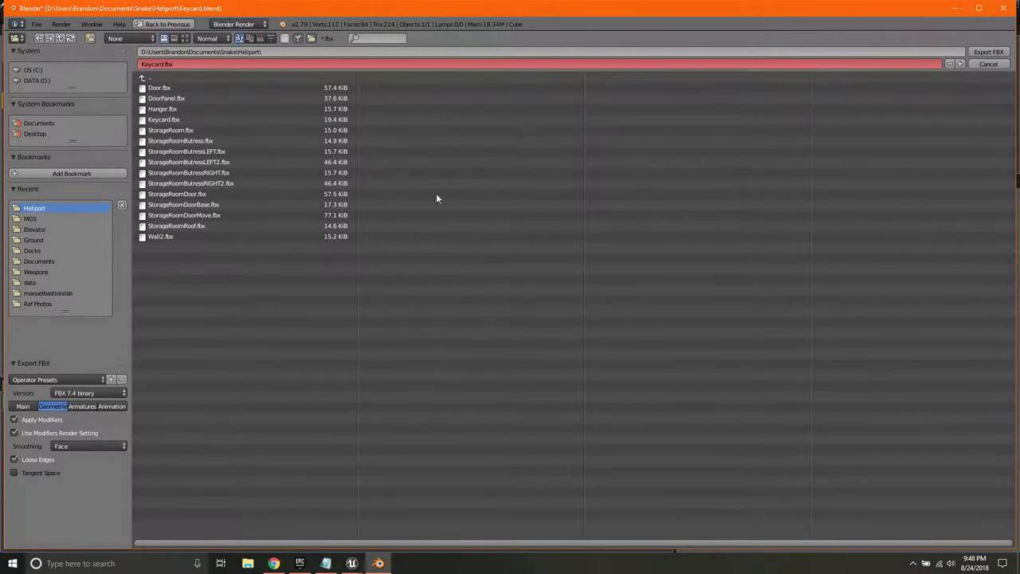
left_click(1004, 56)
left_click(36, 24)
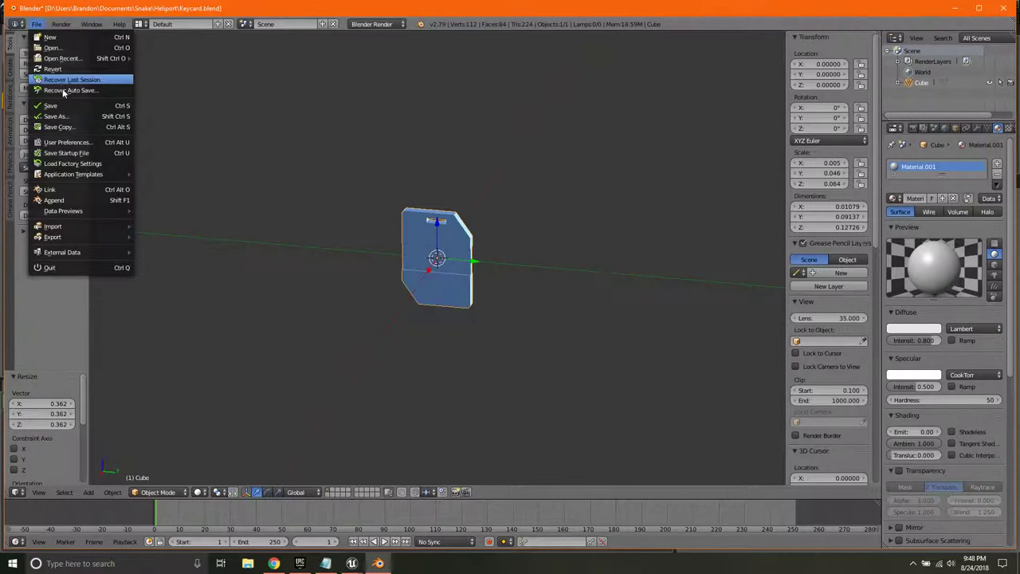
left_click(64, 106)
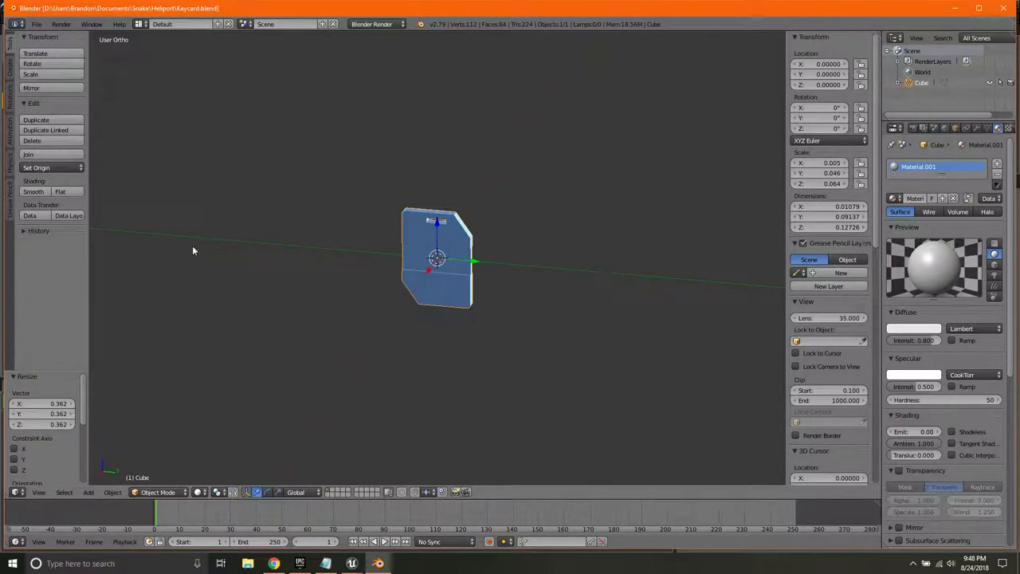
Step: Switch to Unreal Editor and open the Pick-up_KeyCard blueprint from ThirdPersonBP > Blueprints > Pick-Ups
mouse_move(351, 564)
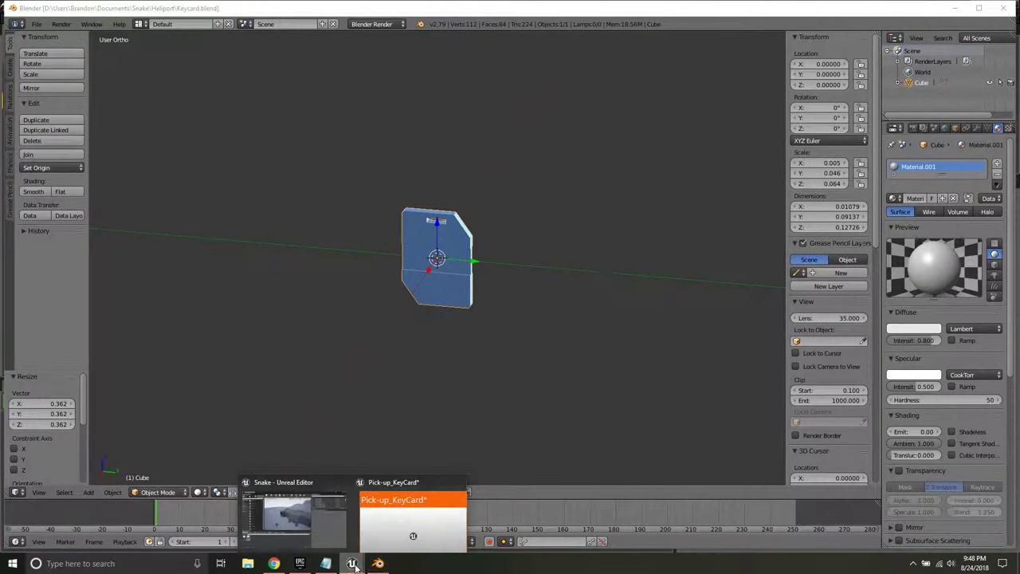
left_click(333, 533)
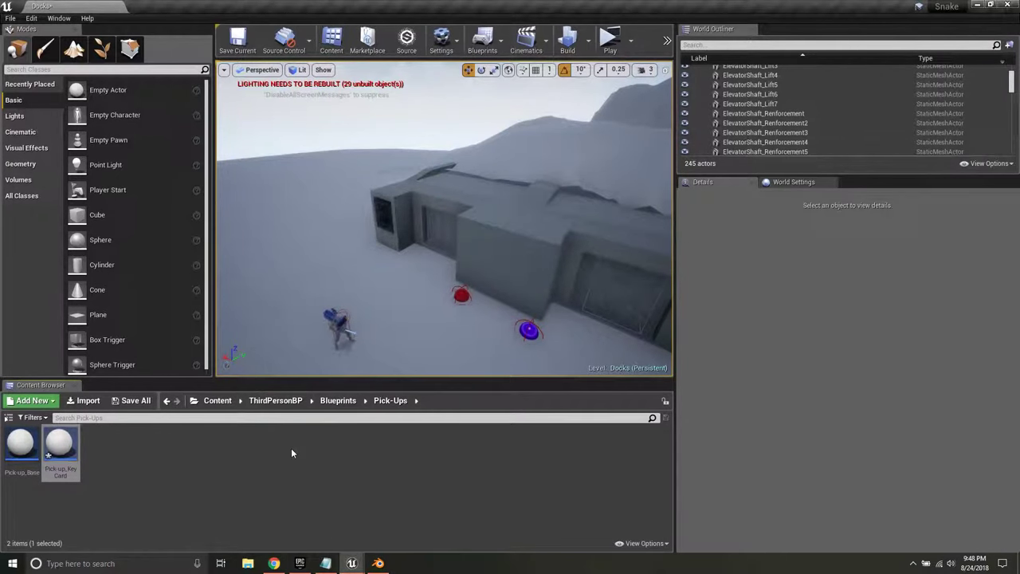
left_click(275, 400)
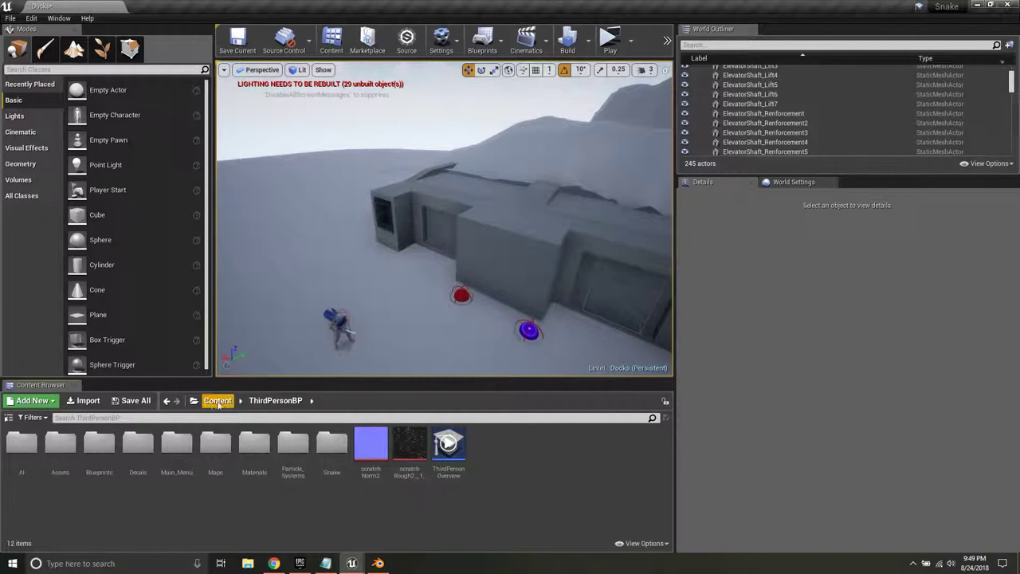
double_click(111, 472)
left_click(60, 450)
double_click(60, 450)
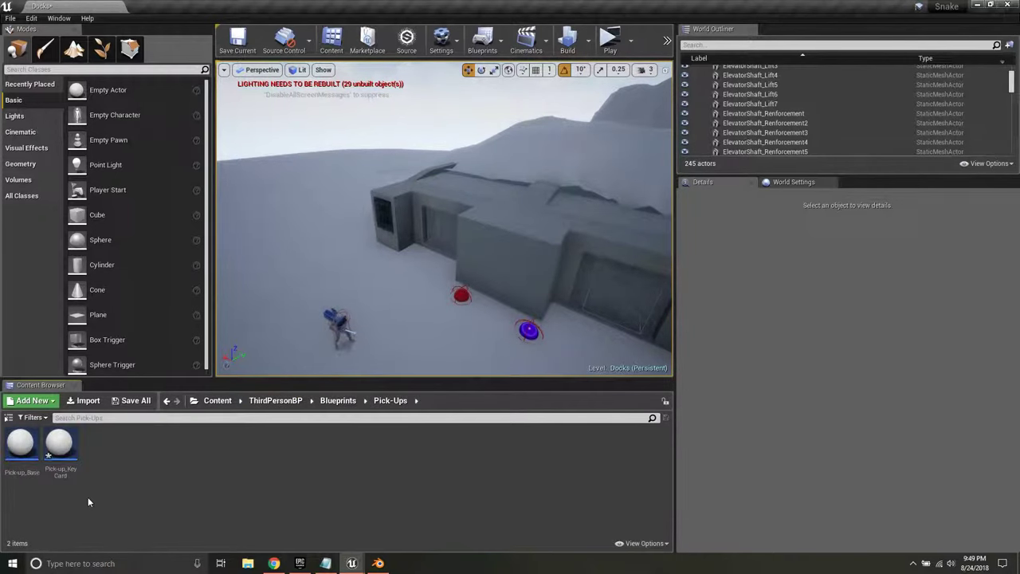
double_click(61, 443)
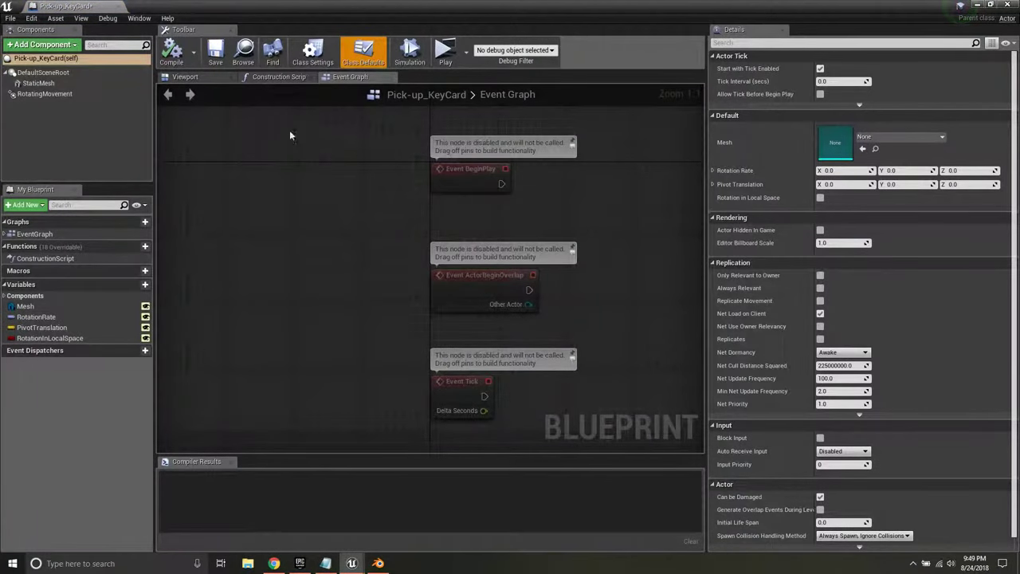
Step: Show the blueprint's Viewport, select its StaticMesh component, and minimize the blueprint editor
left_click(204, 79)
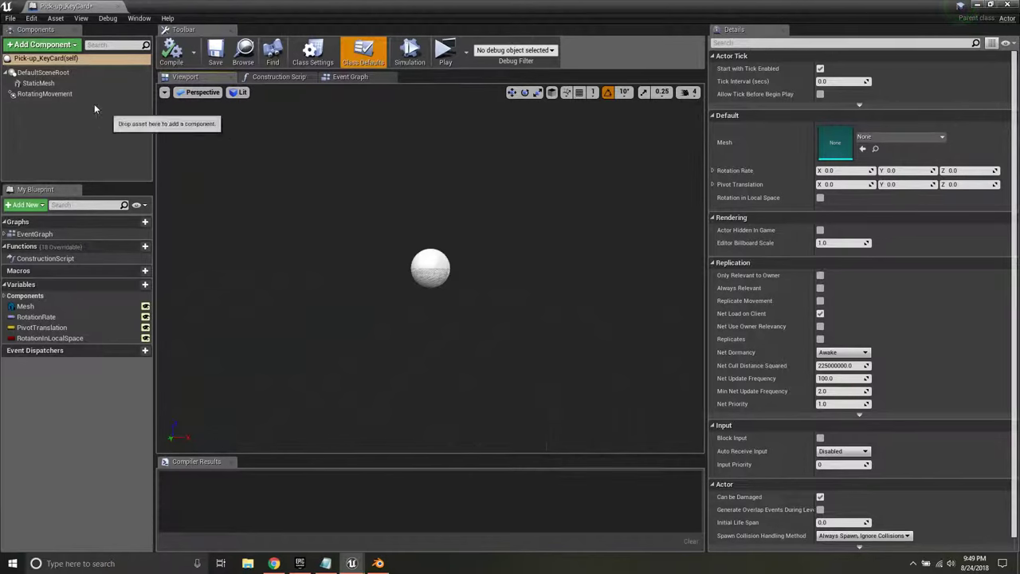
left_click(39, 83)
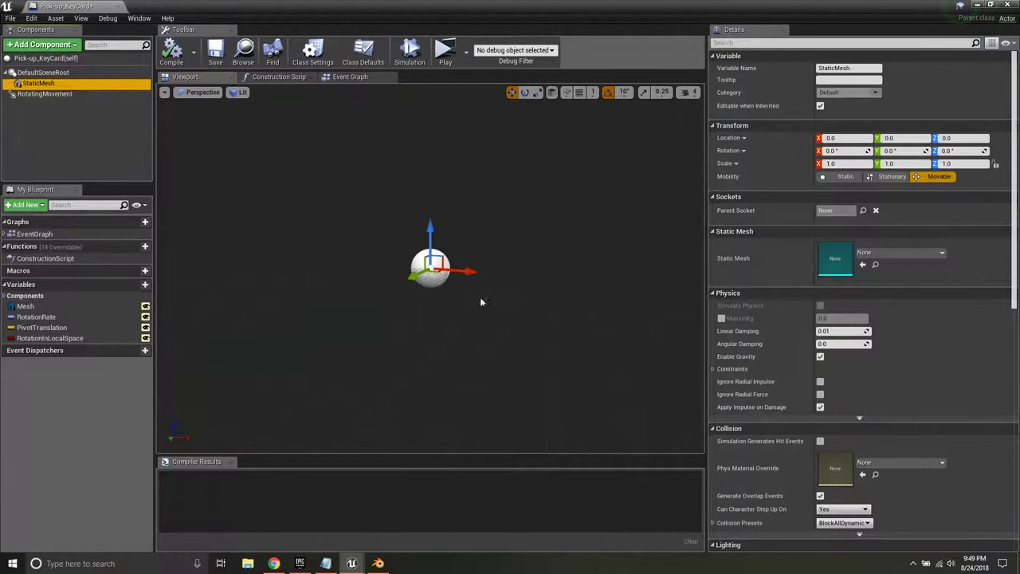
left_click(975, 5)
Step: Import the Keycard FBX from the Heliport folder into ThirdPersonBP > Assets
left_click(275, 400)
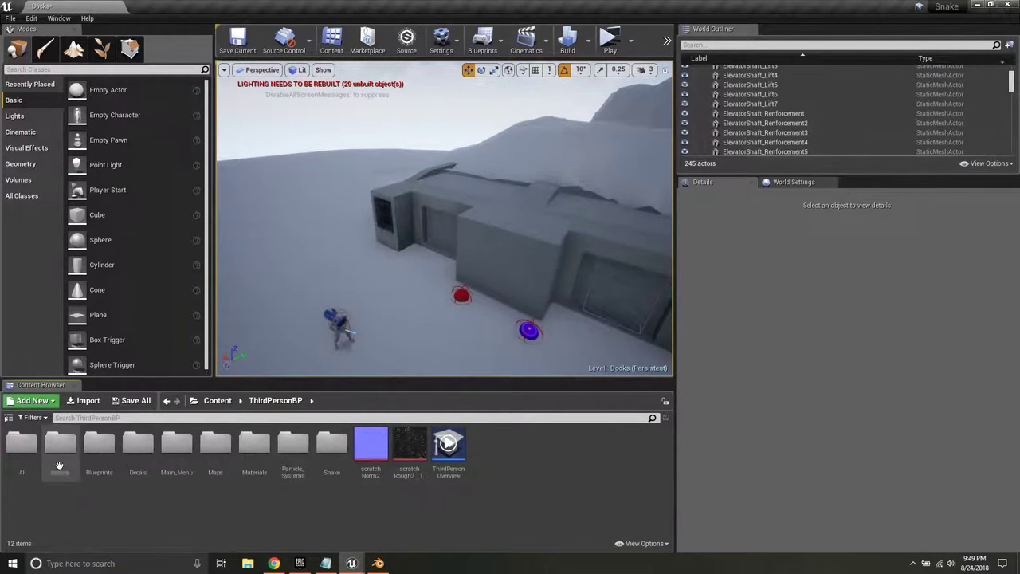
double_click(61, 444)
left_click(248, 563)
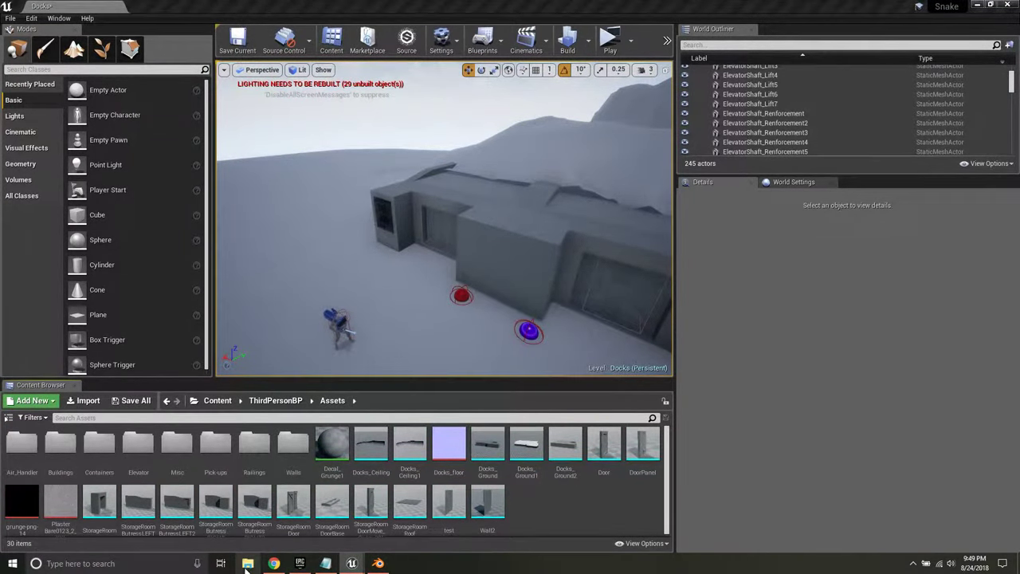
left_click(335, 159)
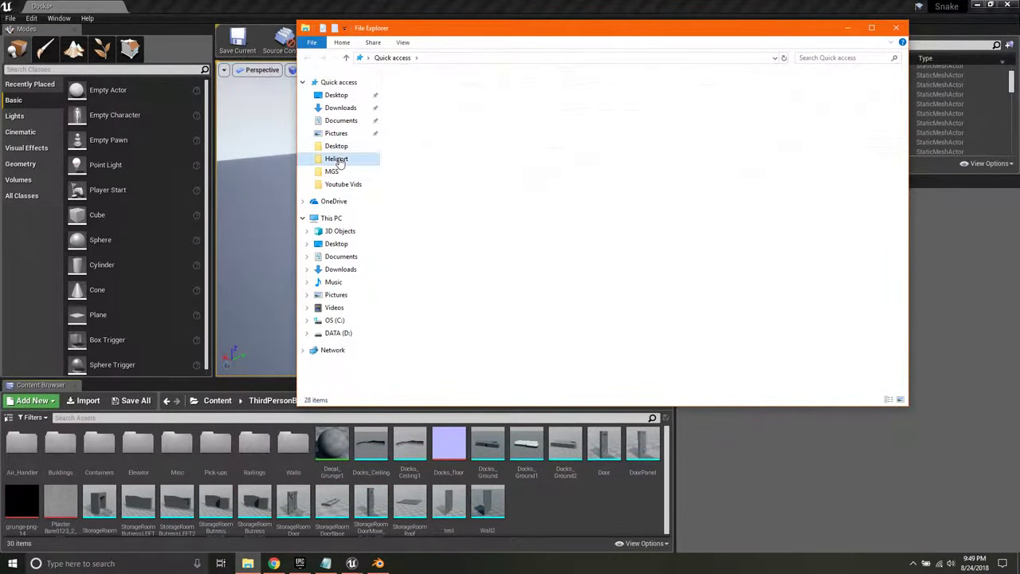
left_click(416, 146)
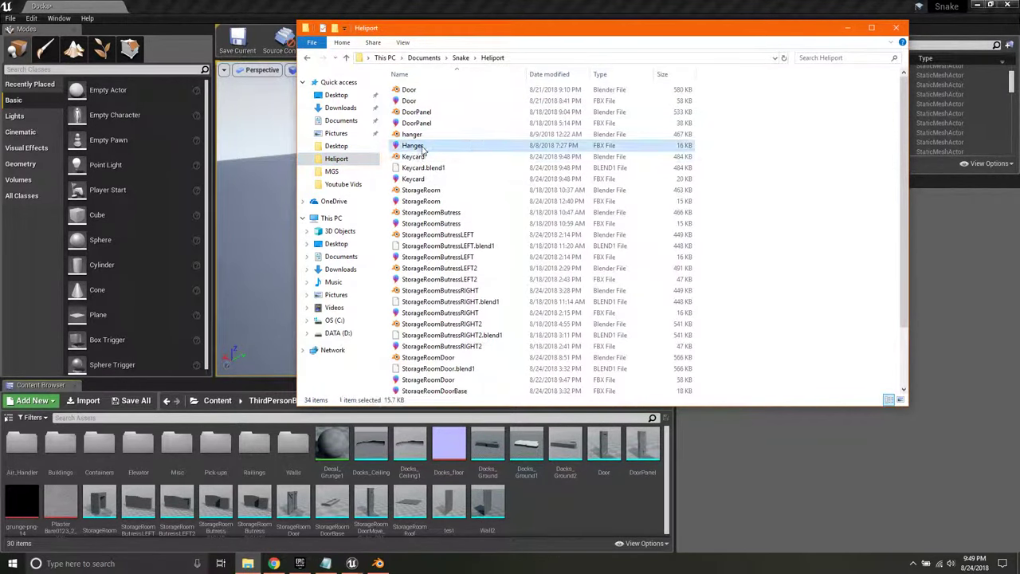
left_click(414, 180)
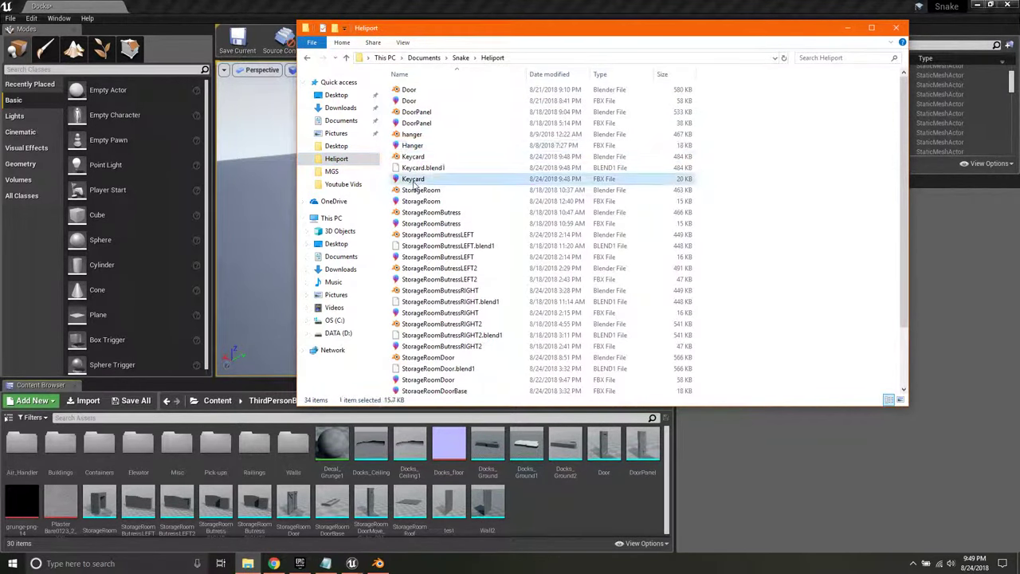
left_click_drag(548, 510, 557, 510)
left_click_drag(560, 511, 560, 511)
left_click(567, 478)
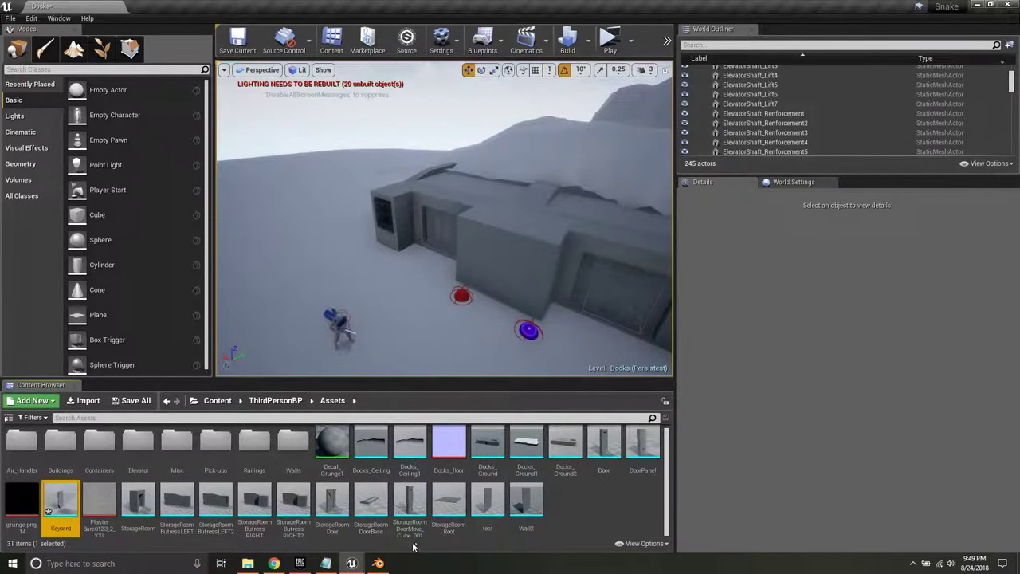
Step: Place the Keycard mesh on the ground beside the character and play the level to check its size up close
left_click_drag(58, 488, 391, 333)
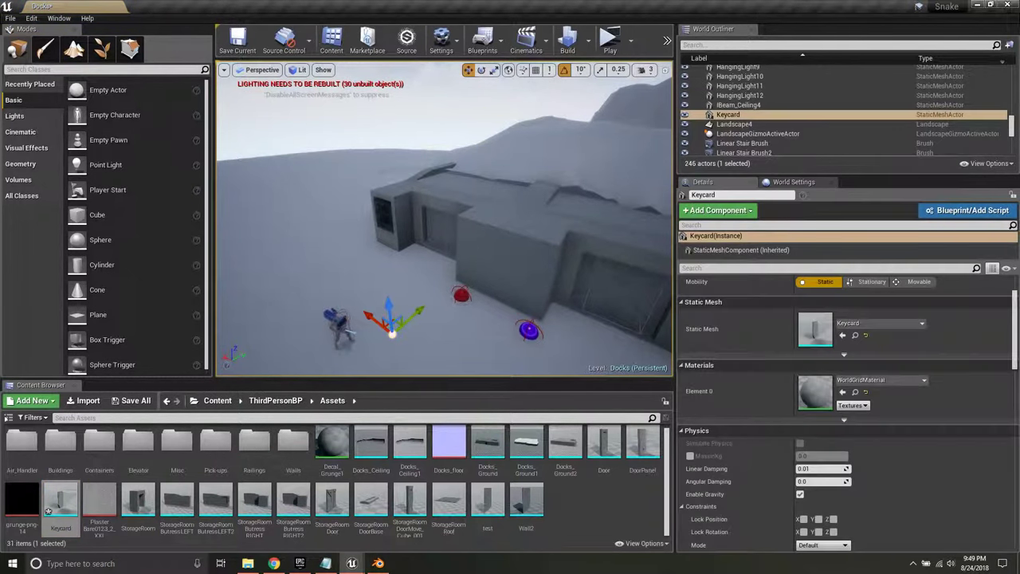
left_click(609, 41)
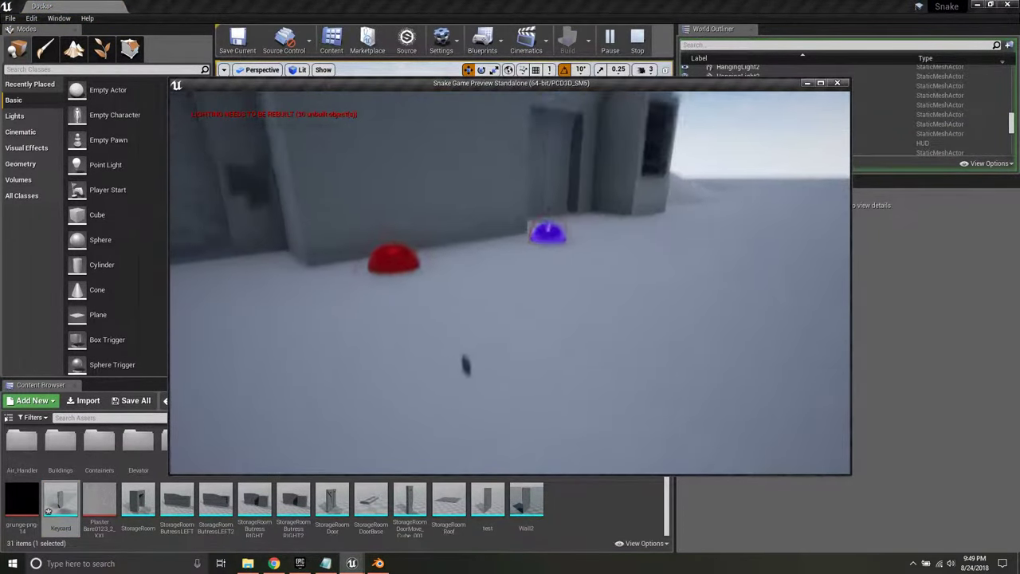
key("w")
key("a")
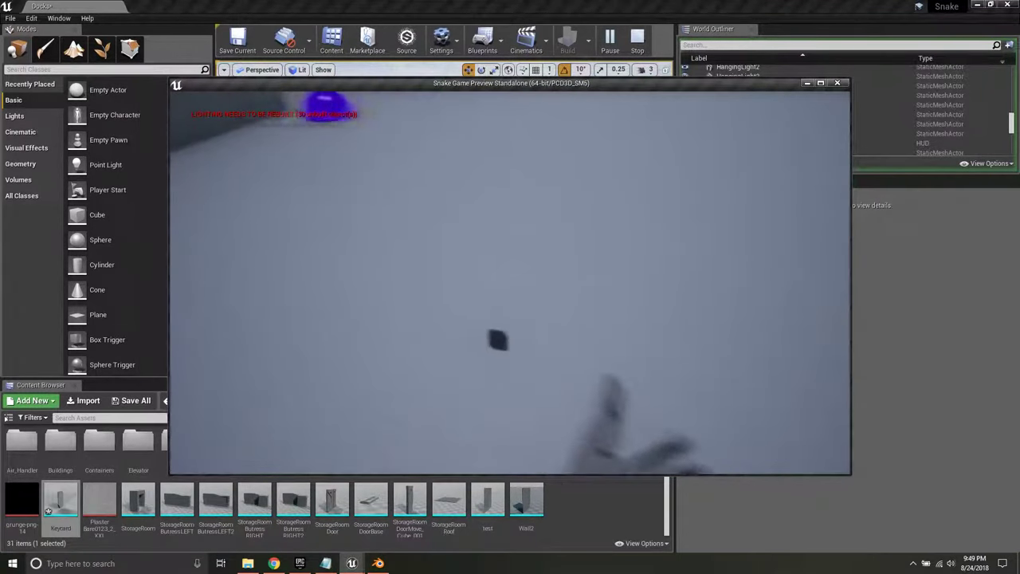
key("d")
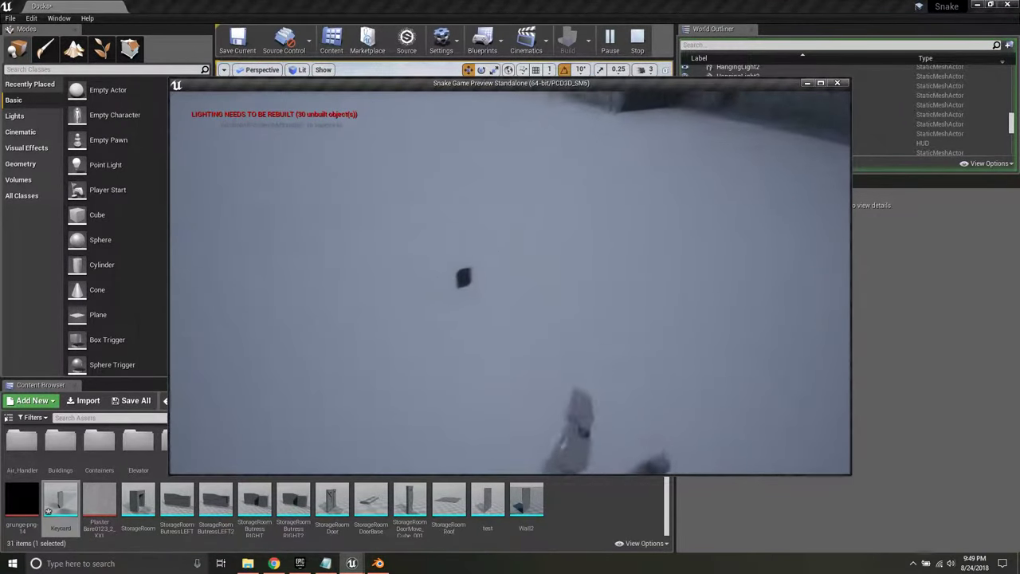
key("a")
key("d")
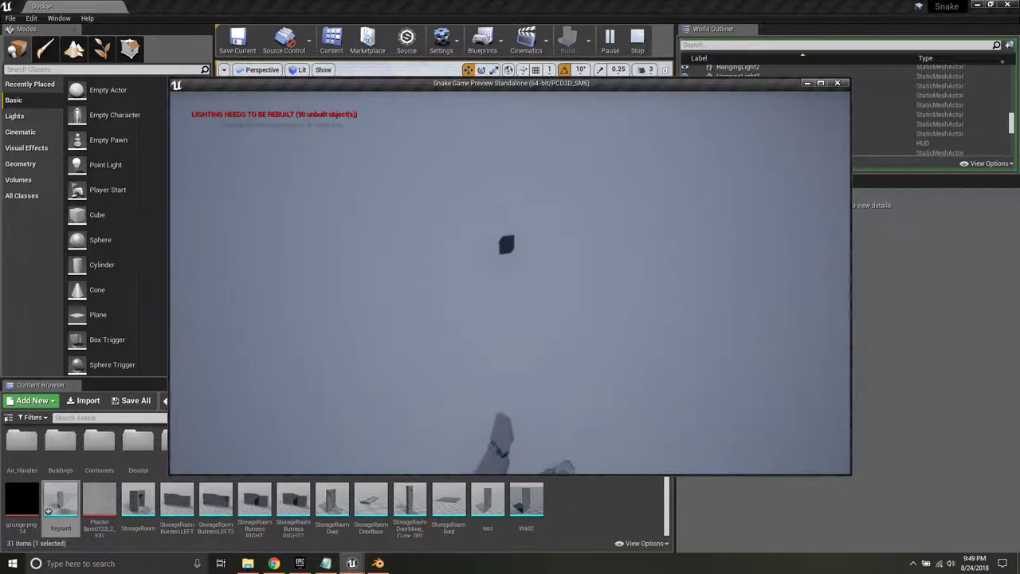
key("Escape")
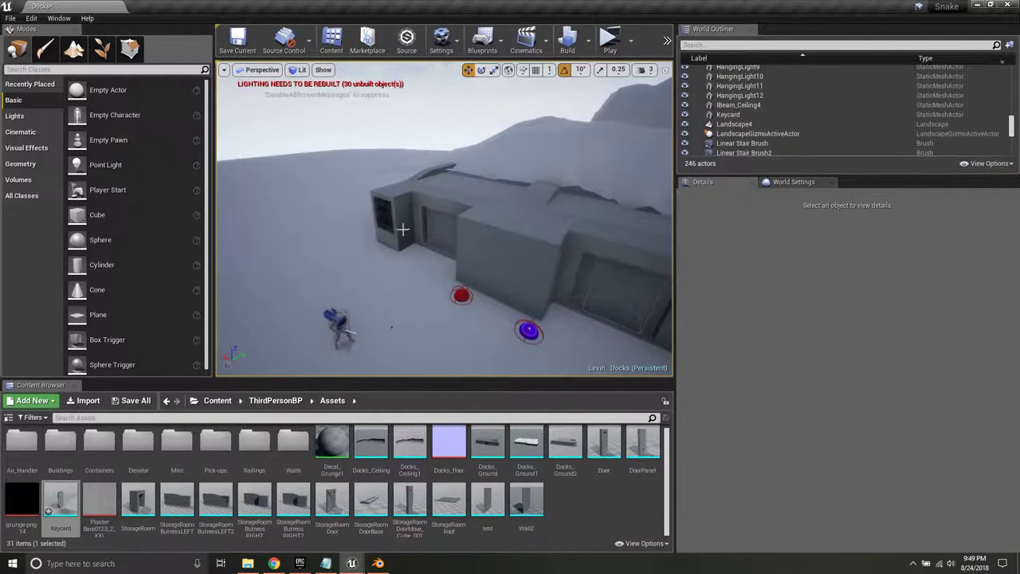
Step: Select the placed keycard in the level and raise it above the ground
right_click_drag(402, 232, 375, 367)
key("w")
key("w")
key("w")
key("s")
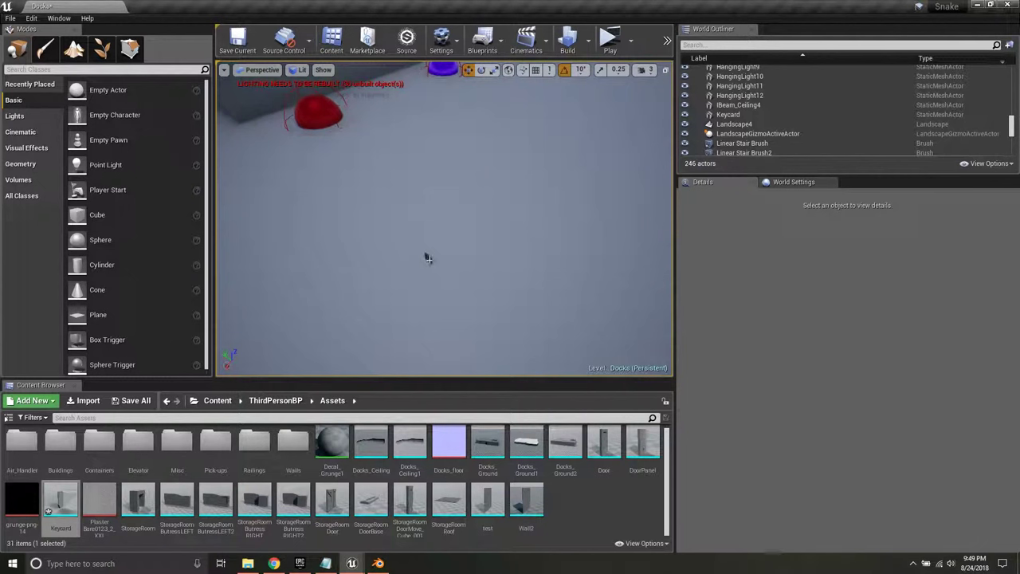
left_click(428, 258)
left_click_drag(416, 208, 416, 158)
Step: Examine the raised keycard from several sides in the level
right_click_drag(415, 319, 458, 215)
key("q")
key("e")
key("w")
right_click_drag(442, 153, 290, 156)
key("d")
key("s")
right_click_drag(408, 158, 397, 158)
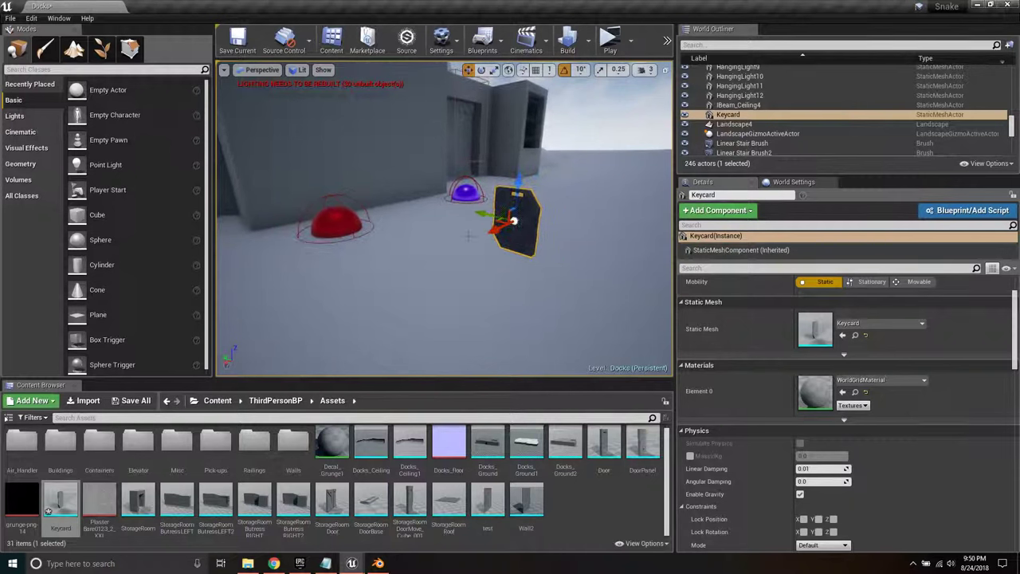
key("a")
right_click_drag(469, 236, 629, 236)
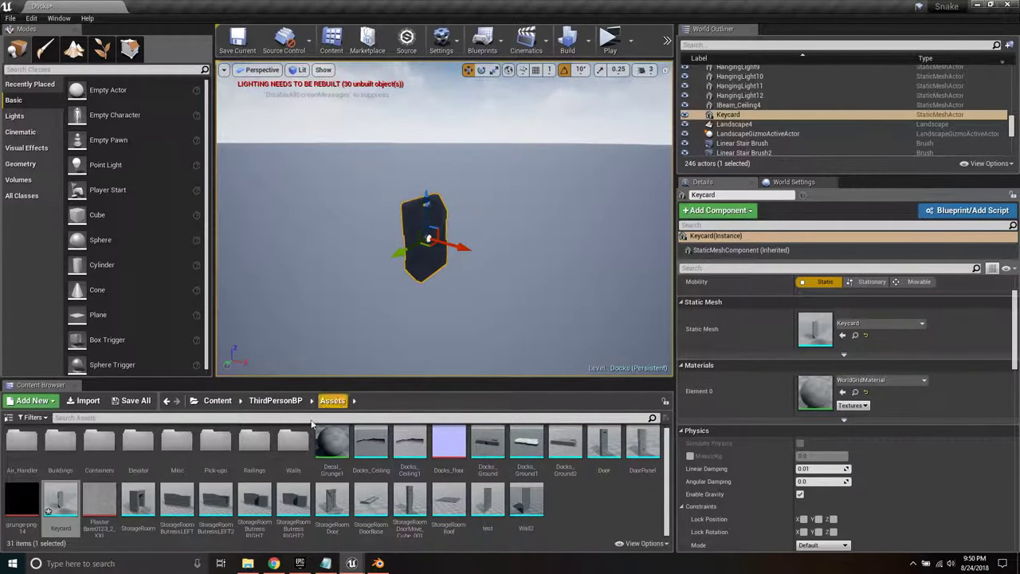
Step: Reopen the Pick-up_KeyCard blueprint and assign the Keycard mesh to its StaticMesh component
left_click(275, 401)
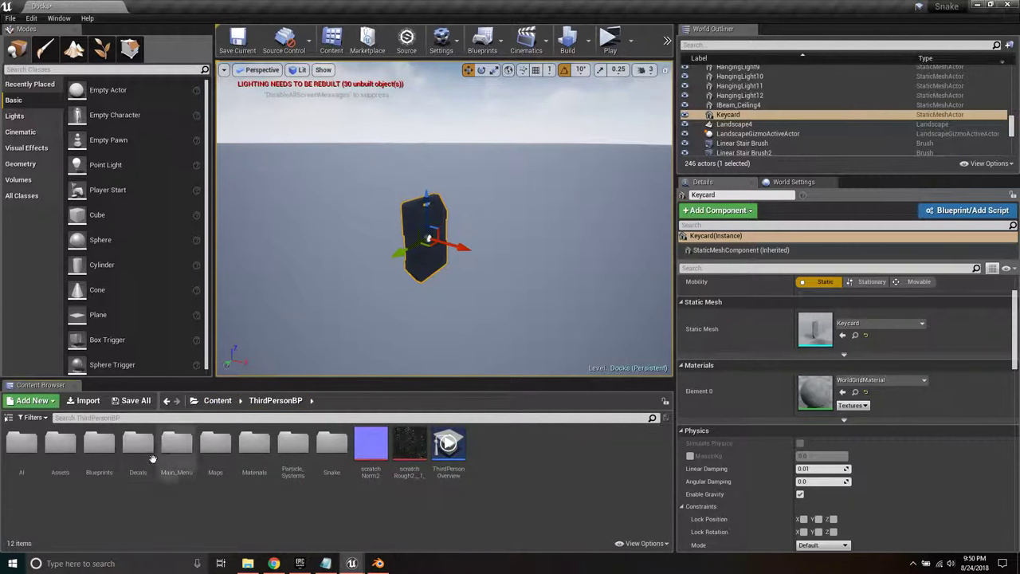
double_click(65, 448)
double_click(68, 452)
double_click(71, 457)
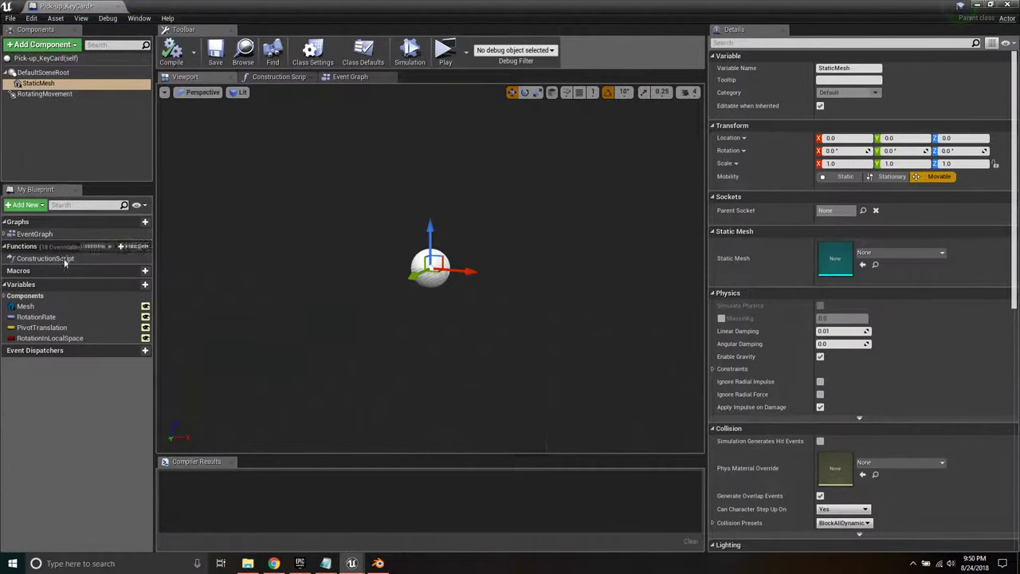
left_click(940, 253)
type("key")
left_click(893, 333)
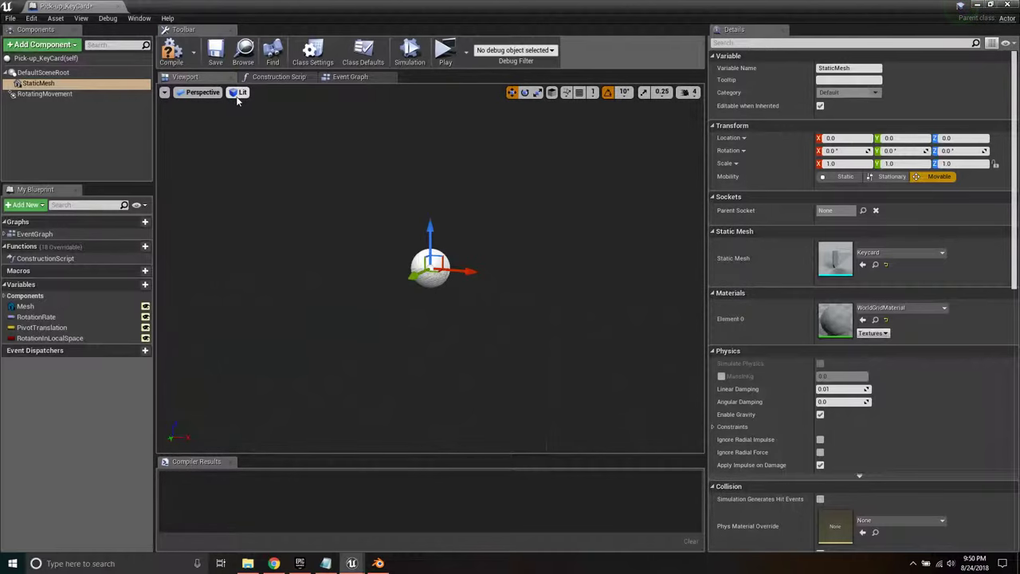
Step: Compile and save the Pick-up_KeyCard blueprint and close its editor
left_click(172, 55)
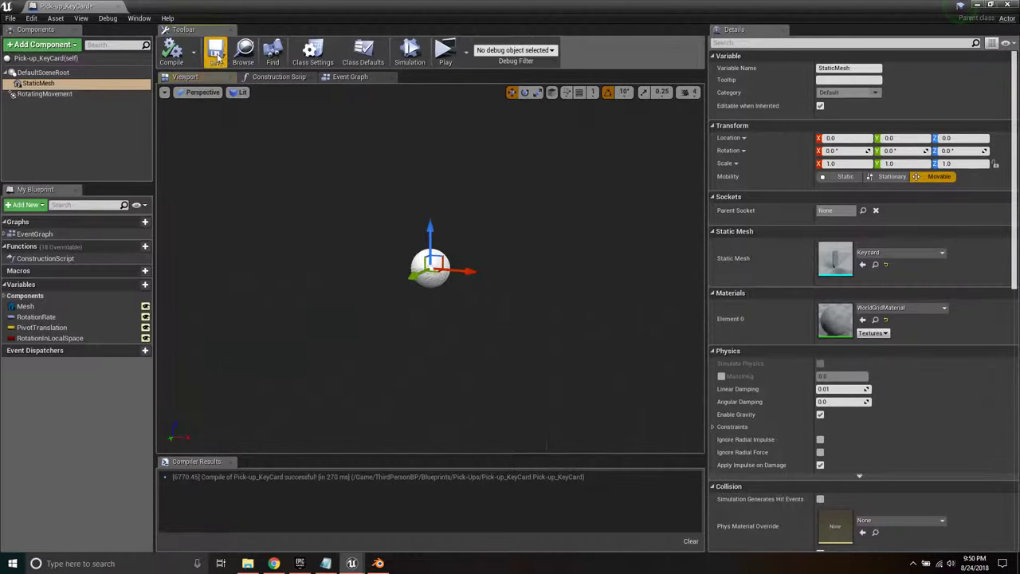
left_click(215, 53)
left_click(1005, 5)
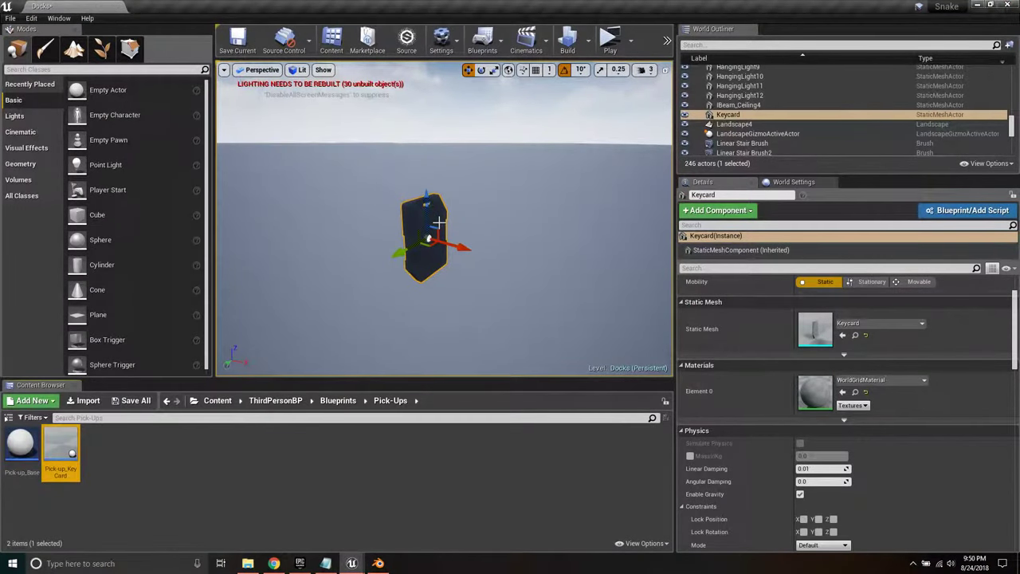
scroll(439, 223, "down", 5)
scroll(437, 231, "up", 1)
scroll(455, 211, "up", 5)
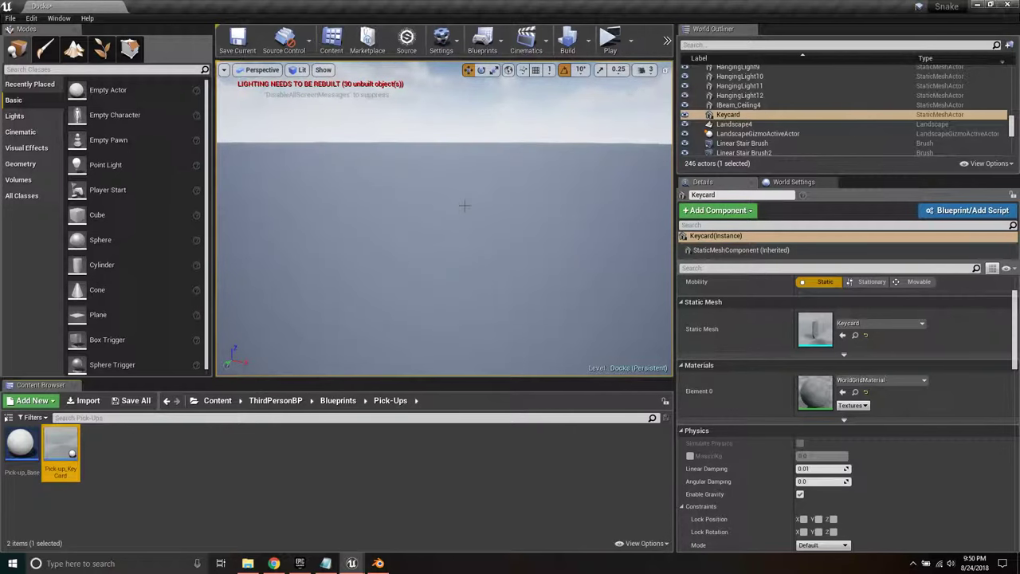
scroll(454, 210, "down", 2)
key("Delete")
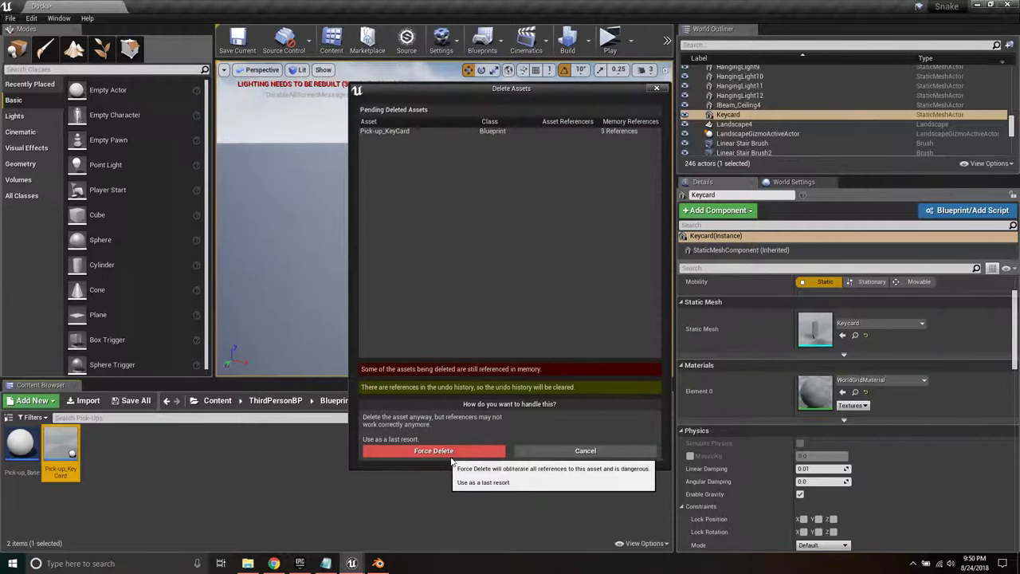
left_click(528, 452)
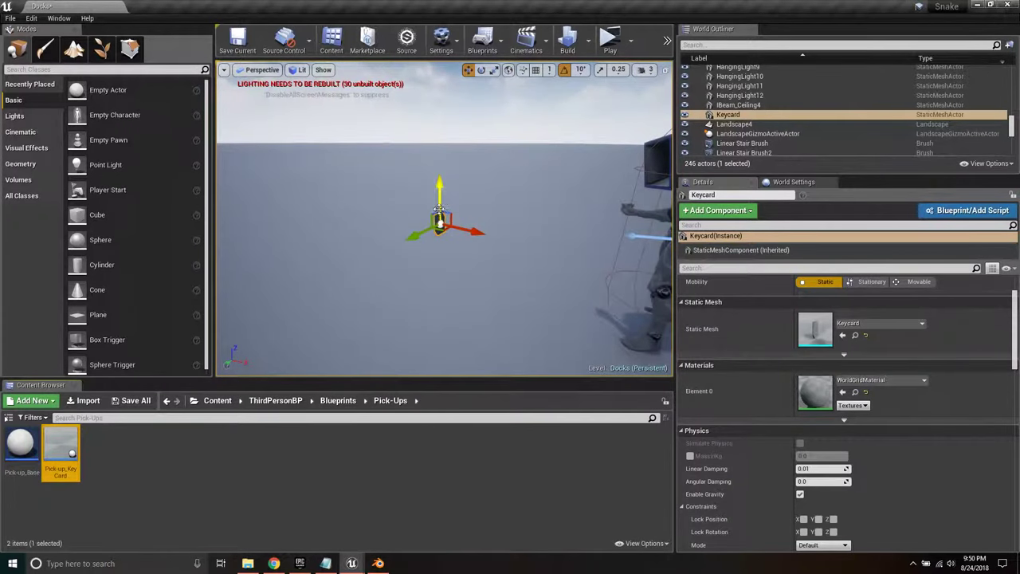
Step: Raise the placed Keycard actor further along Z, to about the height of the standing character's upper body
left_click_drag(439, 209, 441, 153)
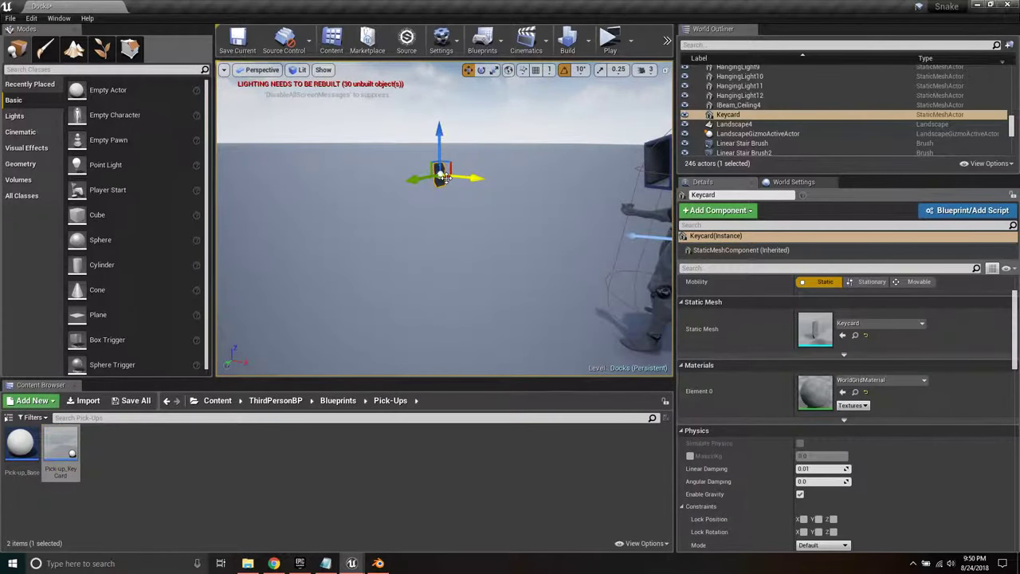
Step: Replace the placed Keycard actor with the Pick-up_KeyCard blueprint and raise it along Z above the ground
key("Delete")
left_click_drag(76, 456, 440, 243)
left_click_drag(425, 293, 425, 294)
left_click_drag(421, 254, 419, 165)
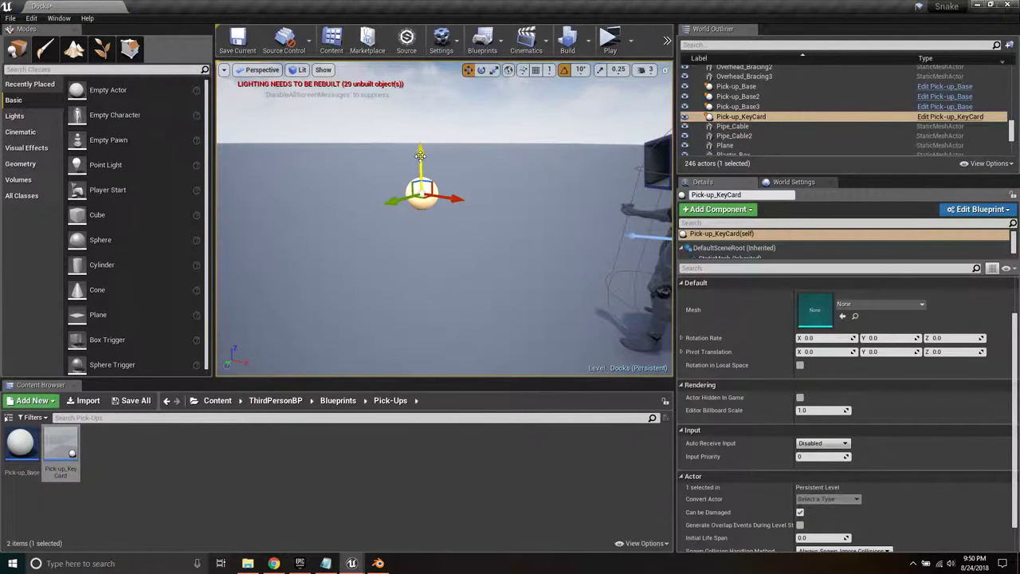
Step: Play the level in the standalone preview to look for the placed Pick-up_KeyCard, and end the preview
right_click_drag(442, 193, 510, 215)
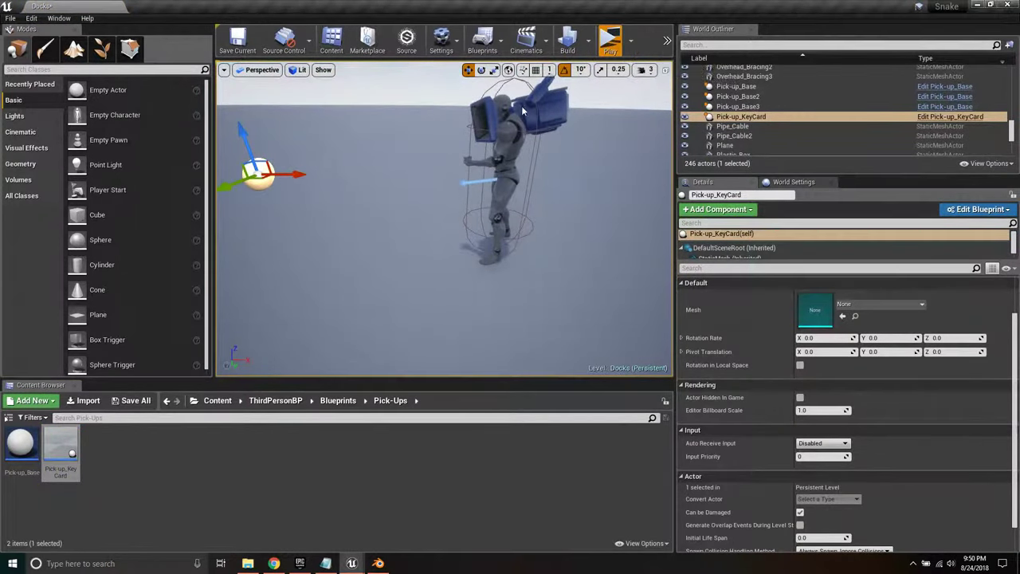
left_click(610, 40)
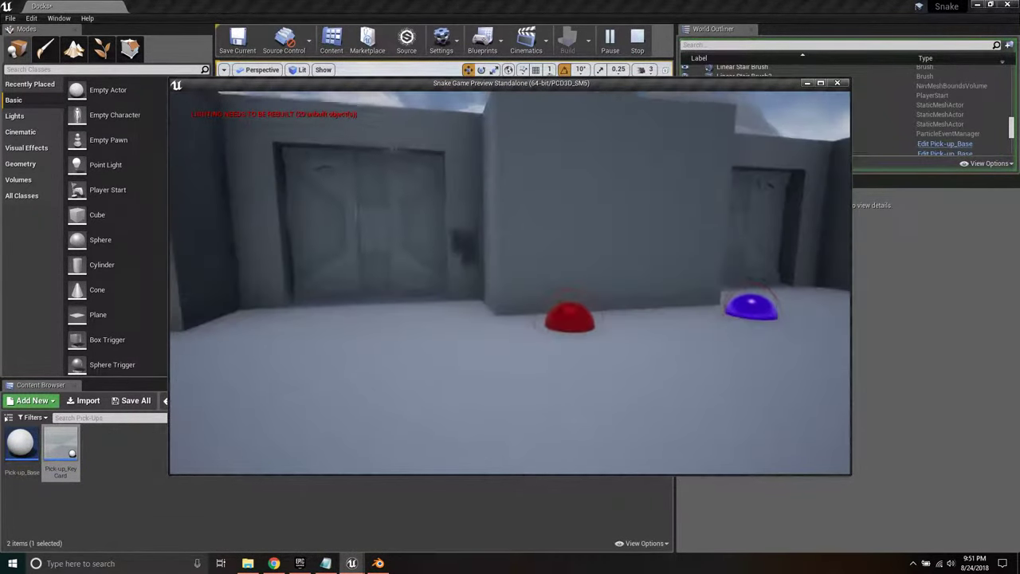
key("Escape")
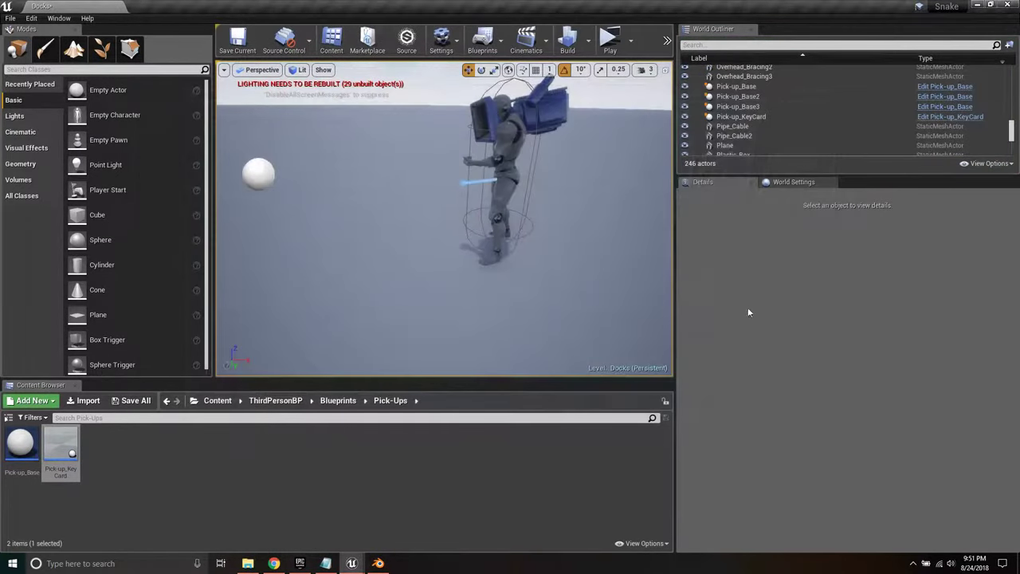
Step: Move the Pick-up_KeyCard actor next to the wall, between the red and blue pick-ups
left_click(270, 171)
key("s")
right_click_drag(270, 171, 239, 233)
key("d")
left_click_drag(392, 190, 415, 98)
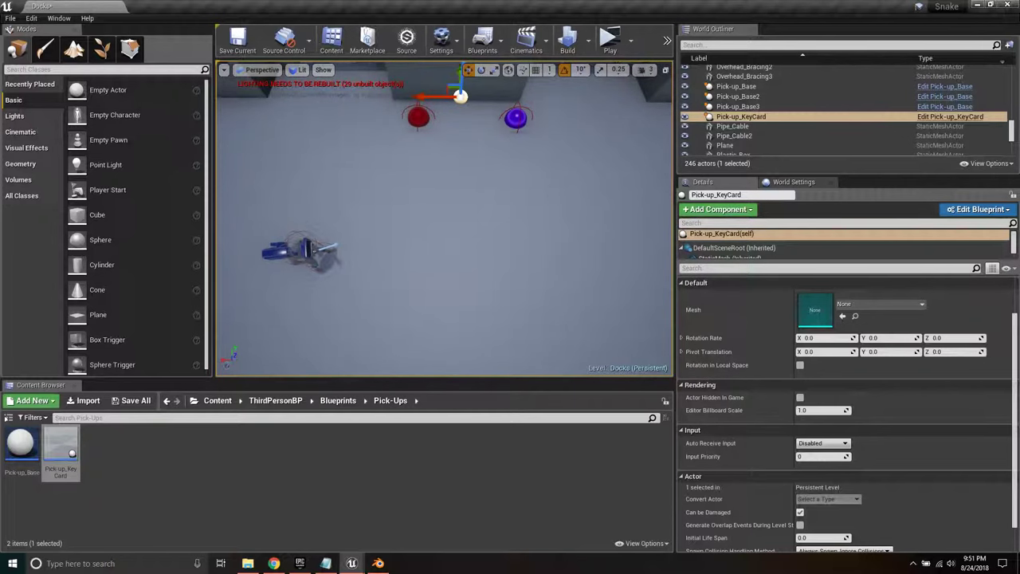
Step: Play the level and walk to the wall between the red and blue pick-ups to check for the keycard
left_click(609, 37)
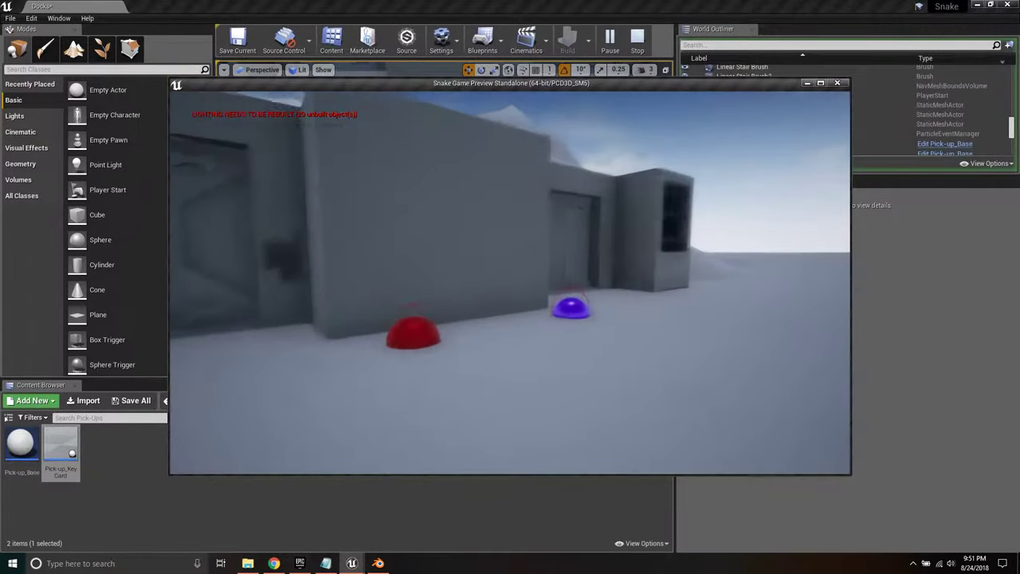
key("w")
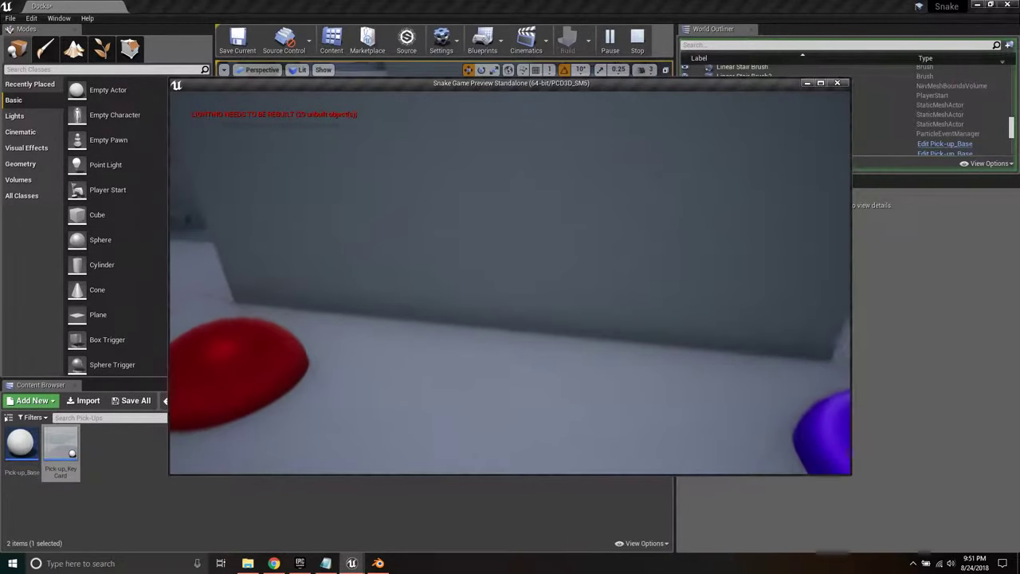
key("w")
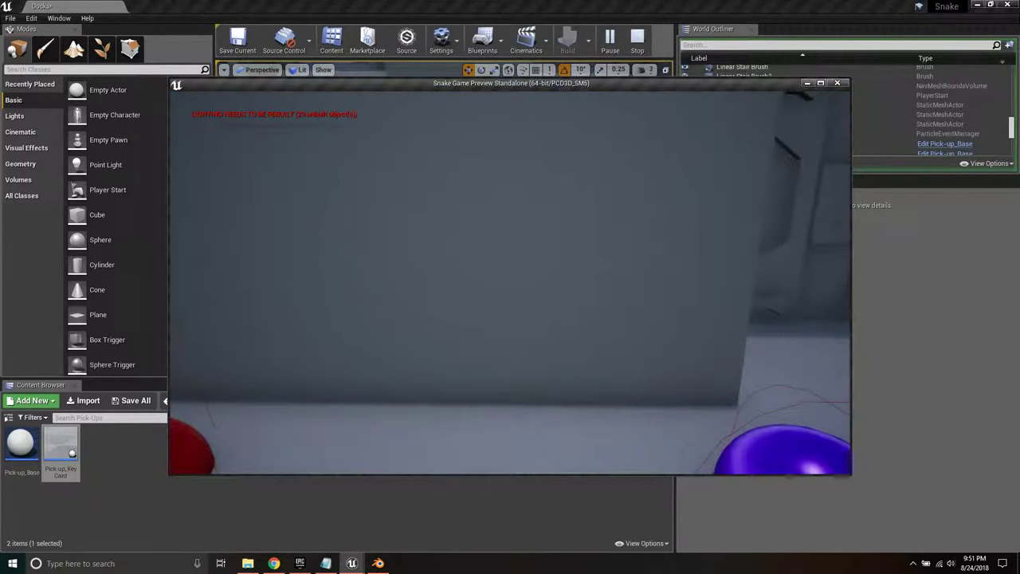
key("s")
key("Escape")
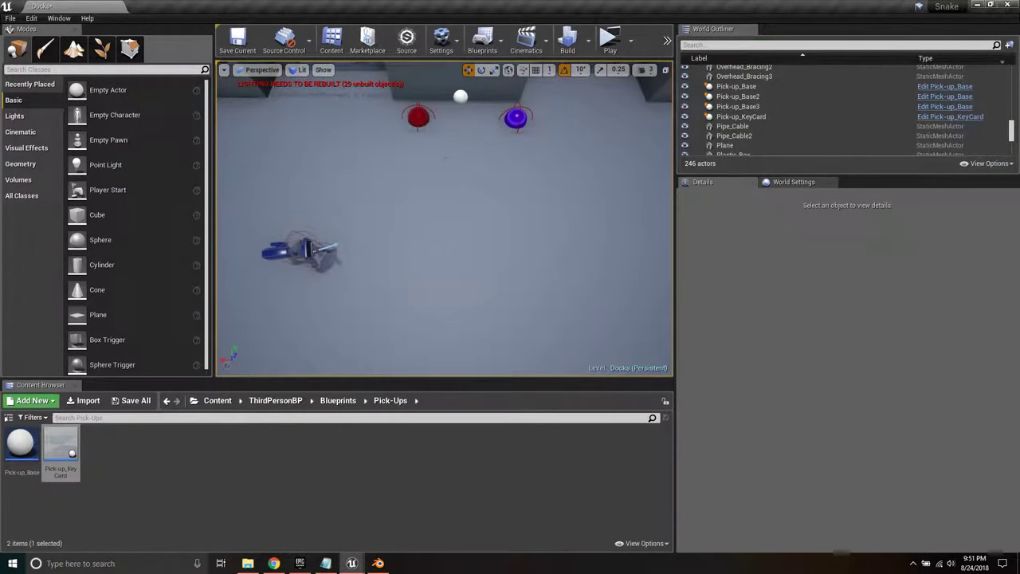
Step: Scale the Pick-up_KeyCard blueprint's StaticMesh to about X 47.7, Y 10 and Z 64.3, and compile, save and close it
left_click(461, 97)
double_click(60, 450)
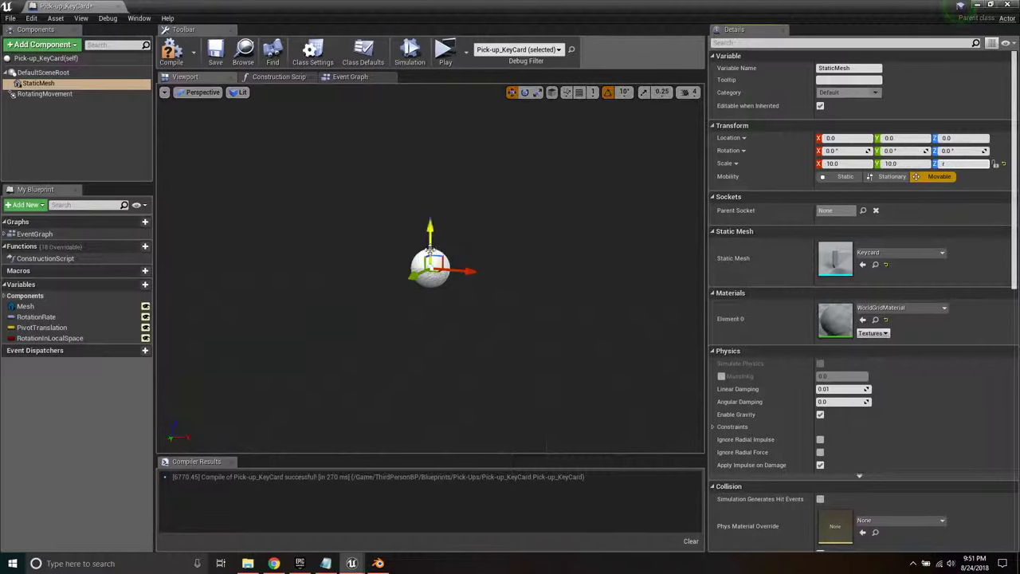
left_click(537, 91)
left_click_drag(430, 228, 430, 196)
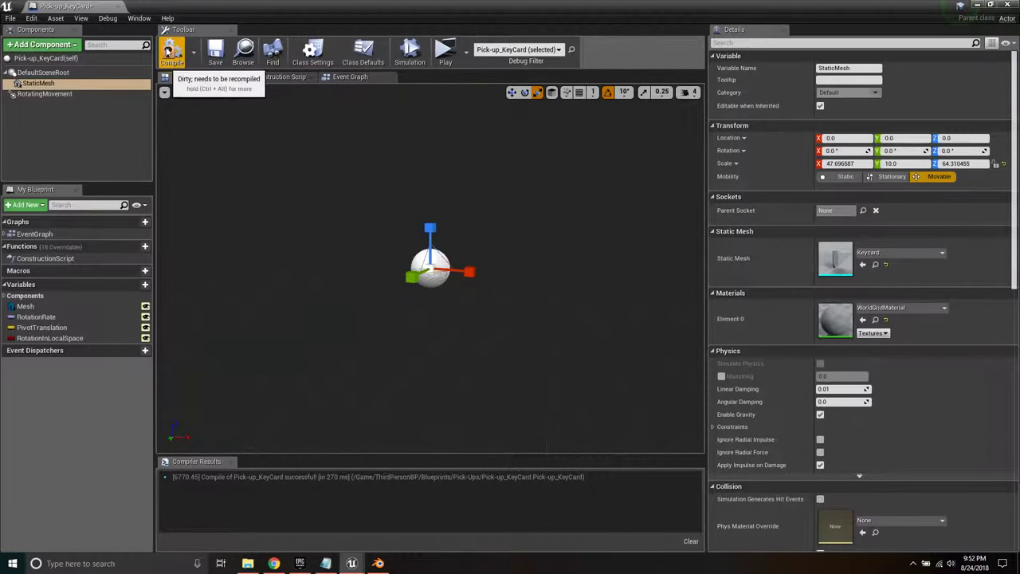
left_click(224, 51)
left_click(1008, 5)
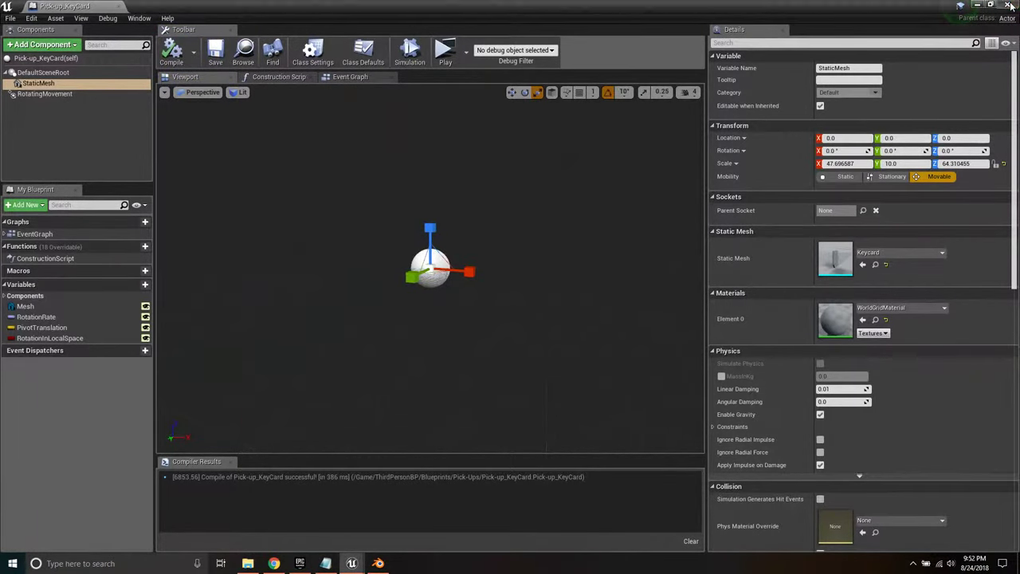
Step: Play the level again to check whether the rescaled Pick-up_KeyCard mesh shows near the wall
left_click(608, 41)
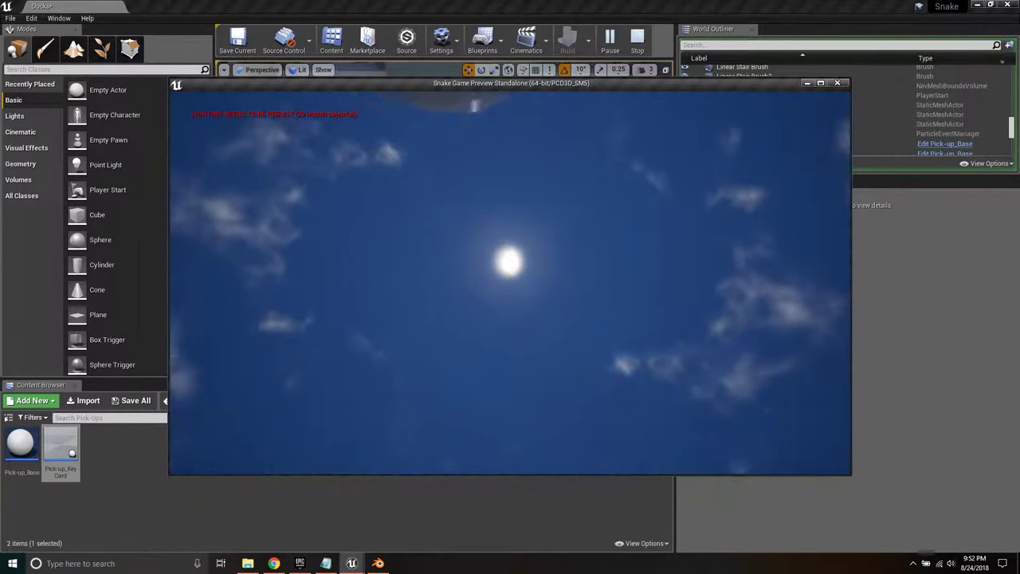
key("w")
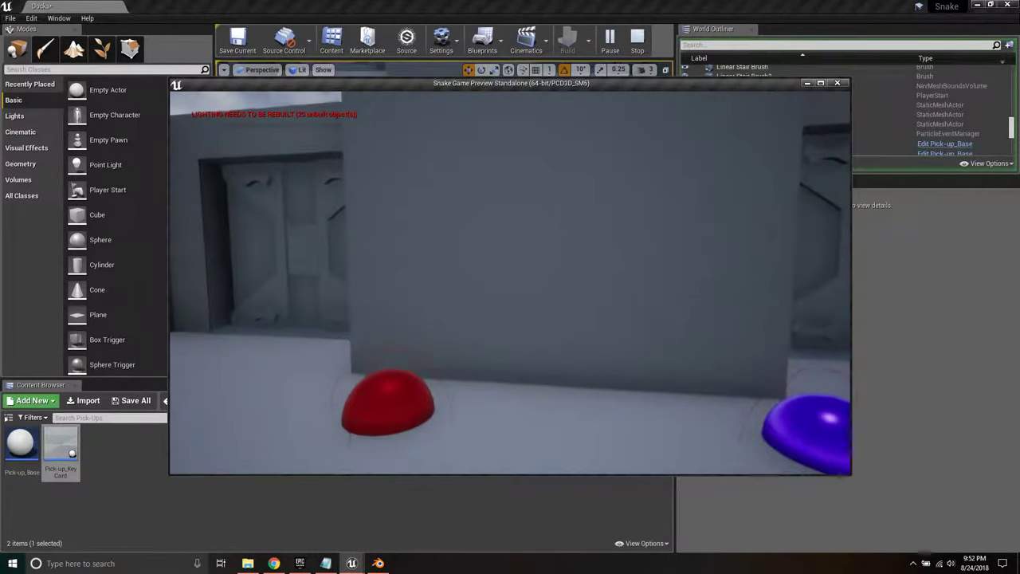
key("s")
key("Escape")
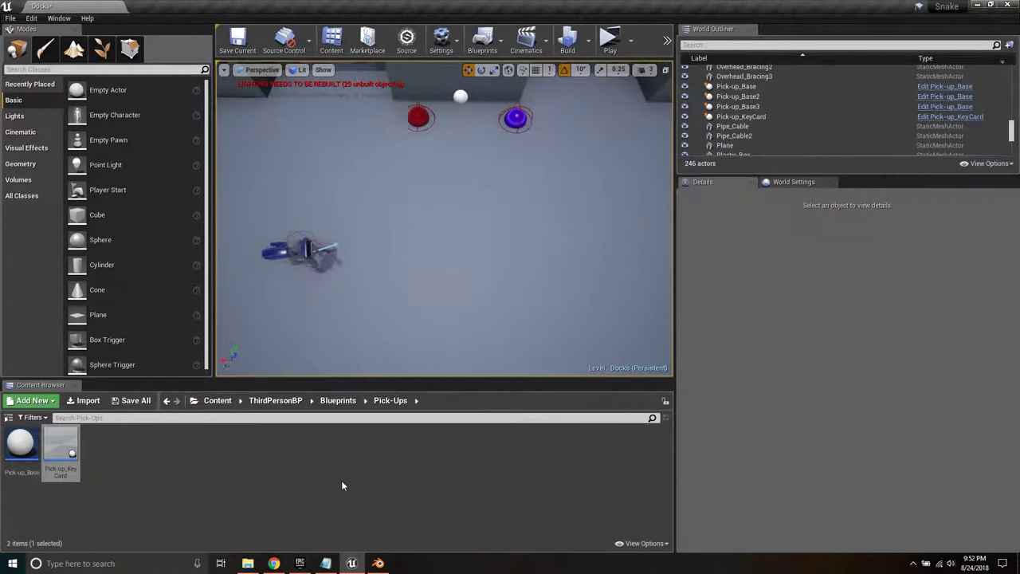
Step: Delete the Pick-up_KeyCard actor and place the Keycard mesh from the Assets folder in front of the red and blue pick-ups
left_click(460, 97)
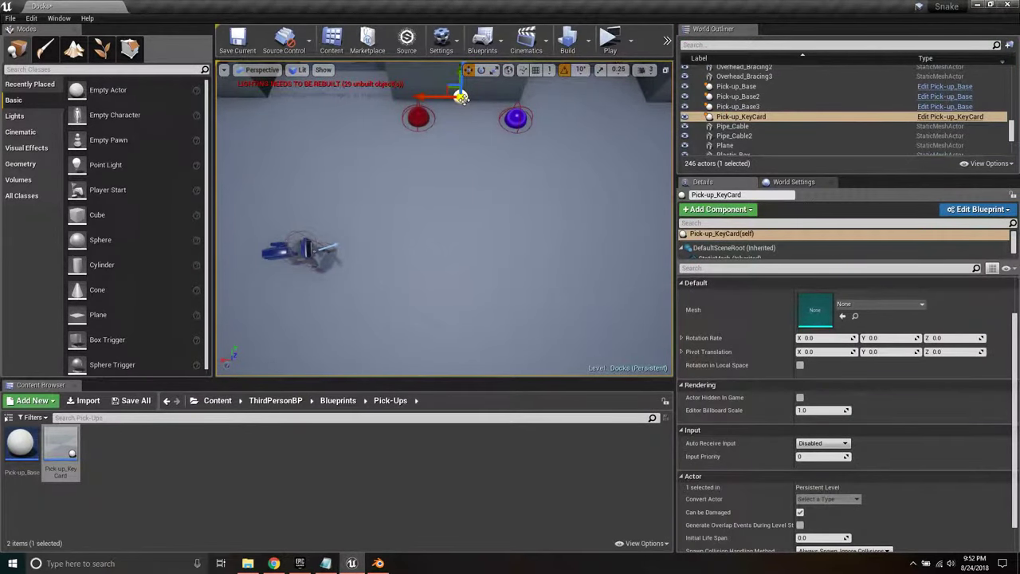
key("Delete")
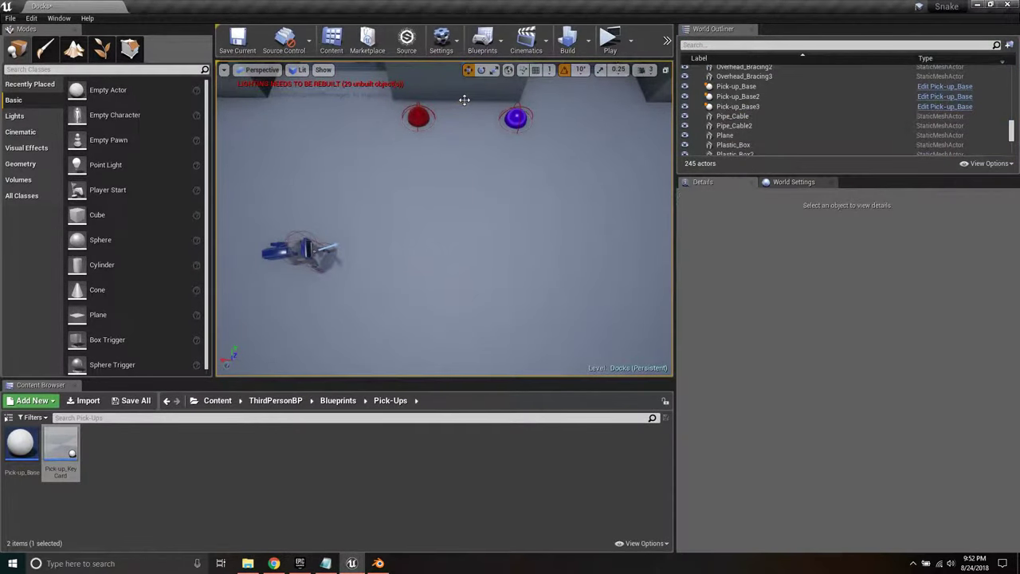
left_click(275, 400)
double_click(98, 446)
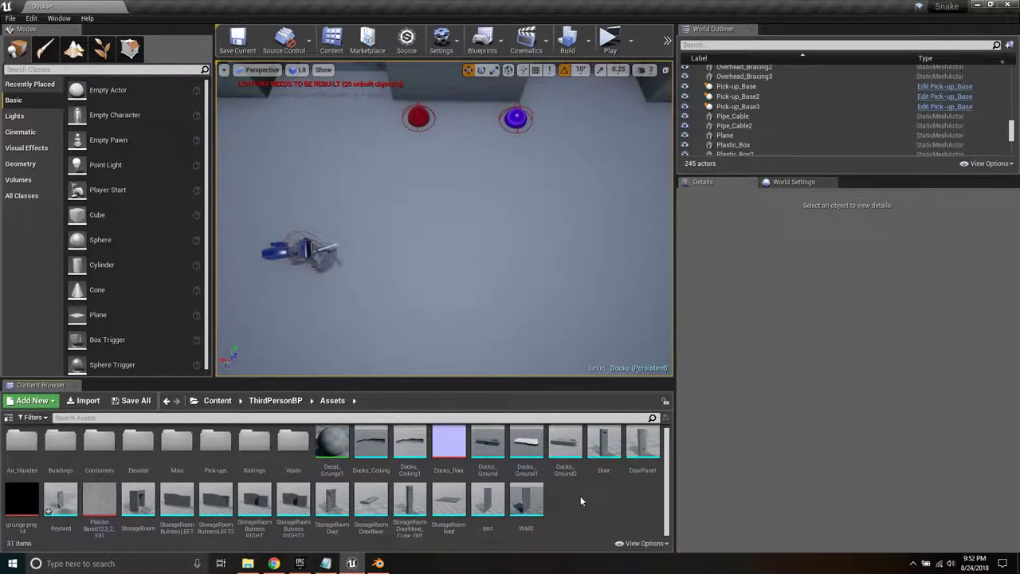
left_click_drag(61, 500, 444, 172)
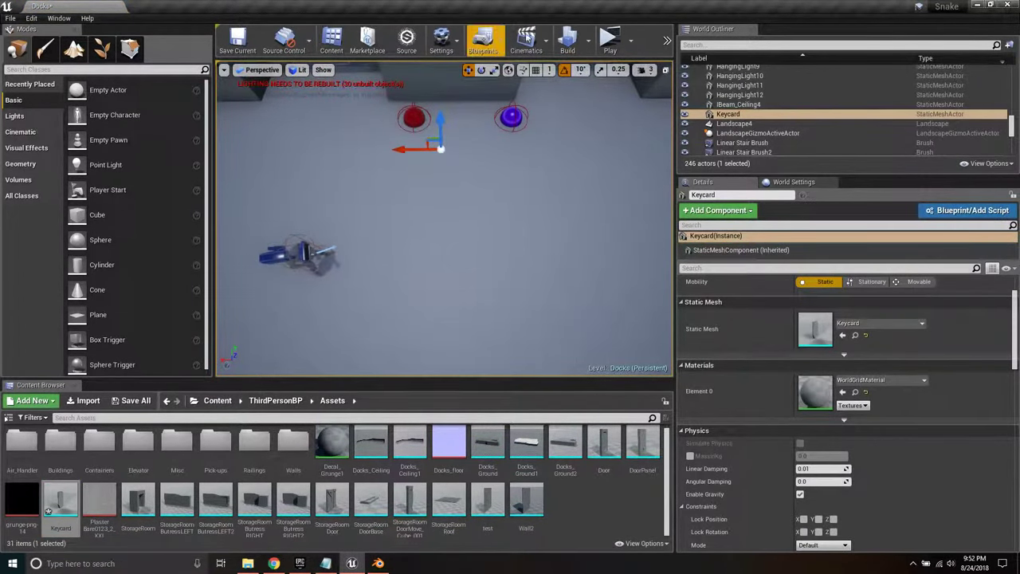
Step: Play the level and examine the plain Keycard mesh from different sides, ending the preview
left_click(610, 40)
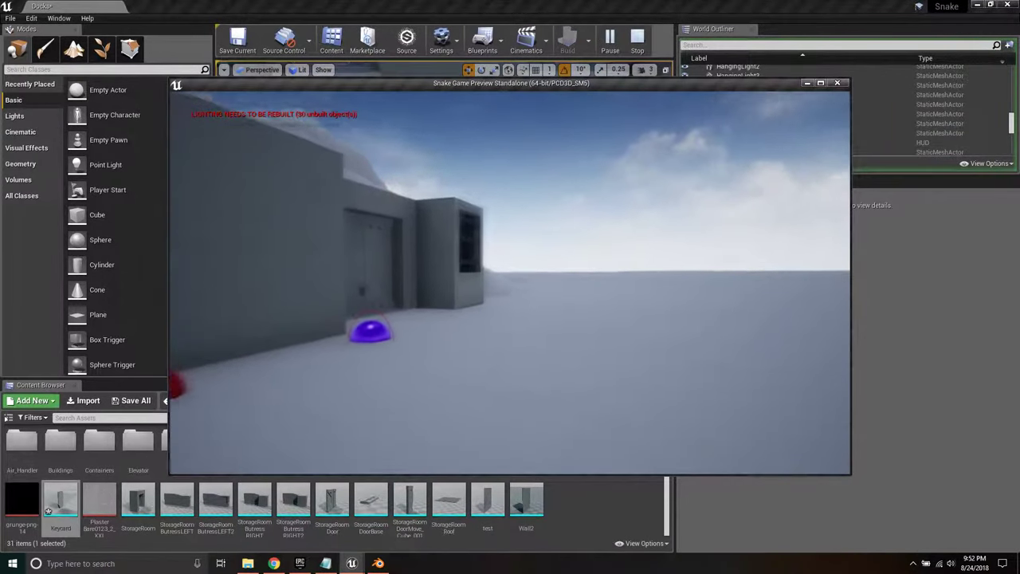
key("w")
key("s")
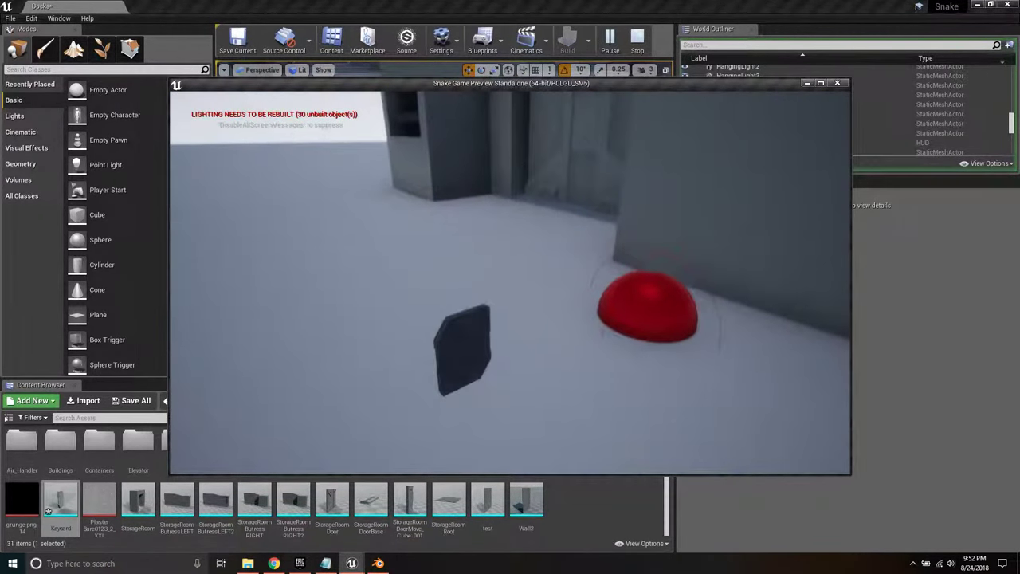
key("a")
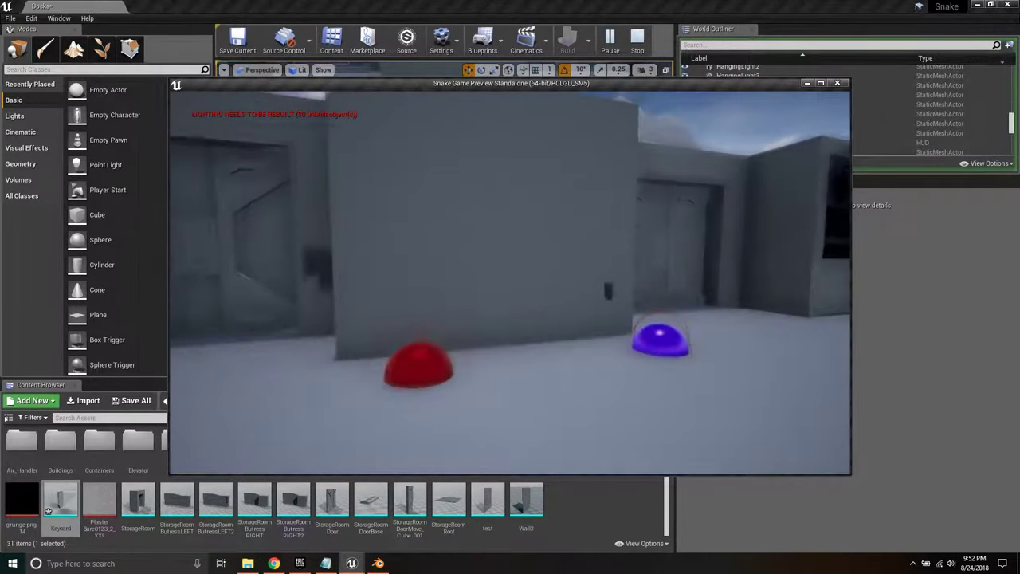
key("Escape")
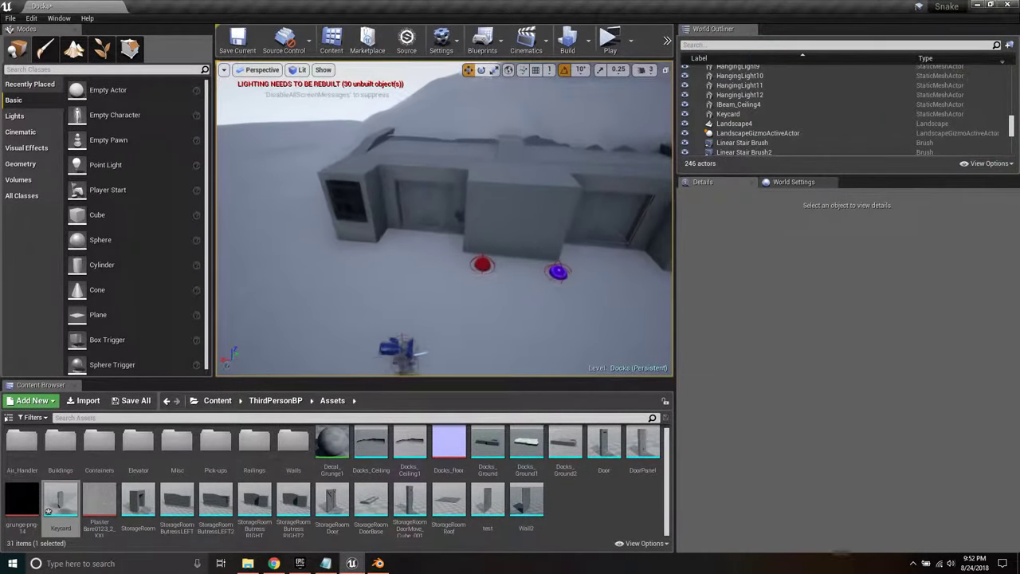
Step: Place a Pick-up_Base blueprint from the Pick-Ups folder in front of the blue pick-up
key("s")
key("a")
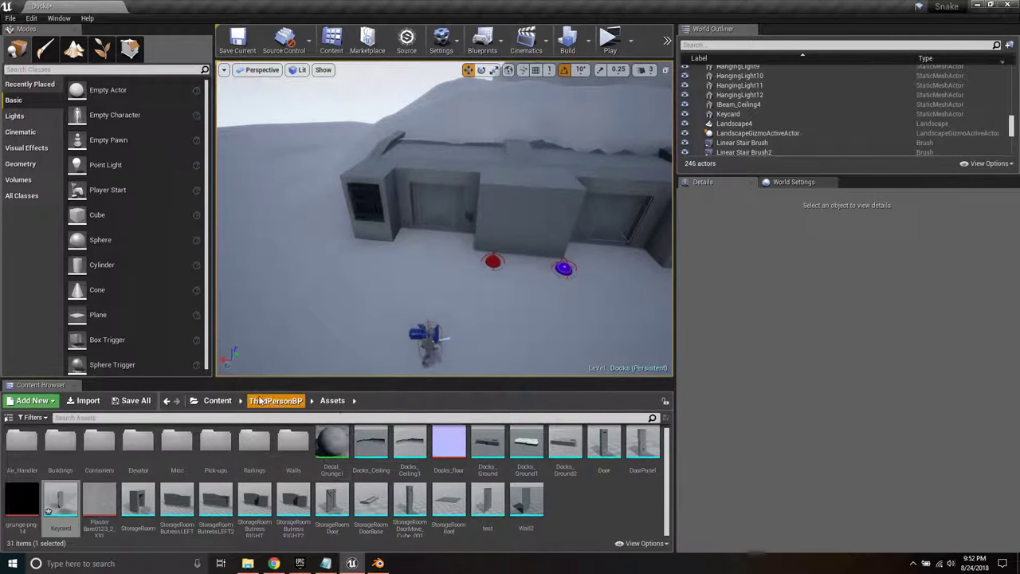
left_click(259, 401)
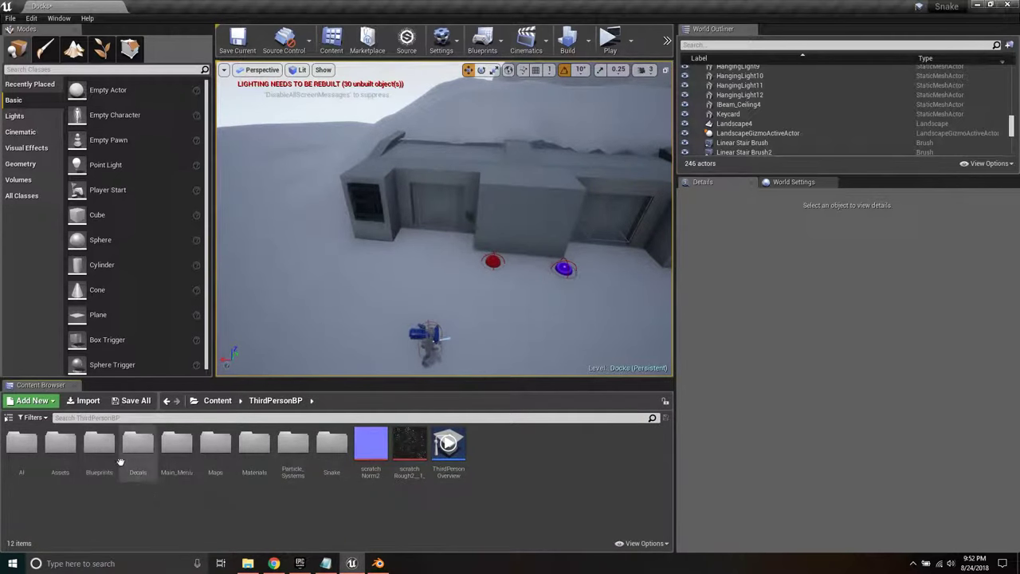
double_click(99, 446)
double_click(102, 446)
left_click(22, 444)
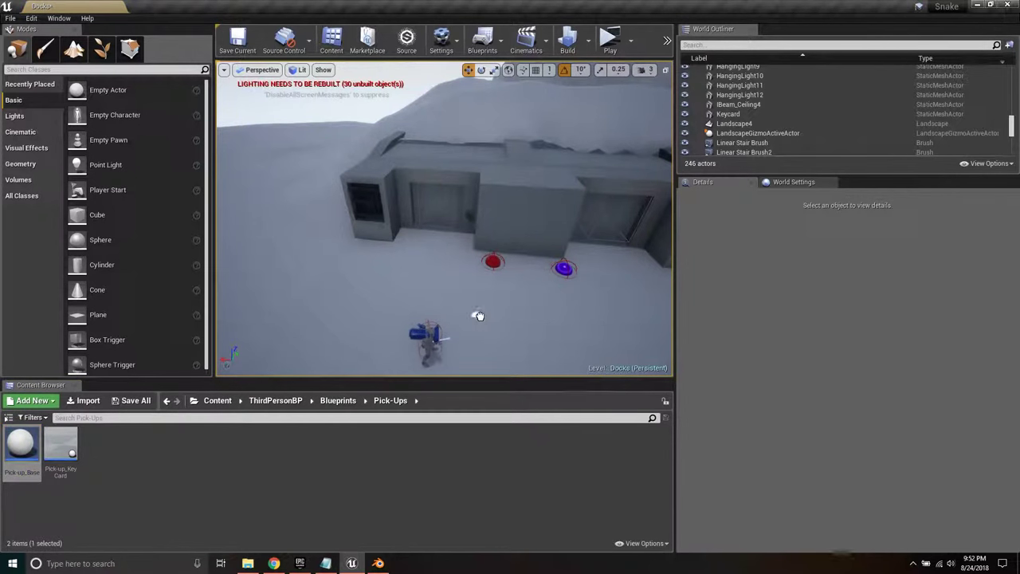
left_click_drag(479, 315, 509, 314)
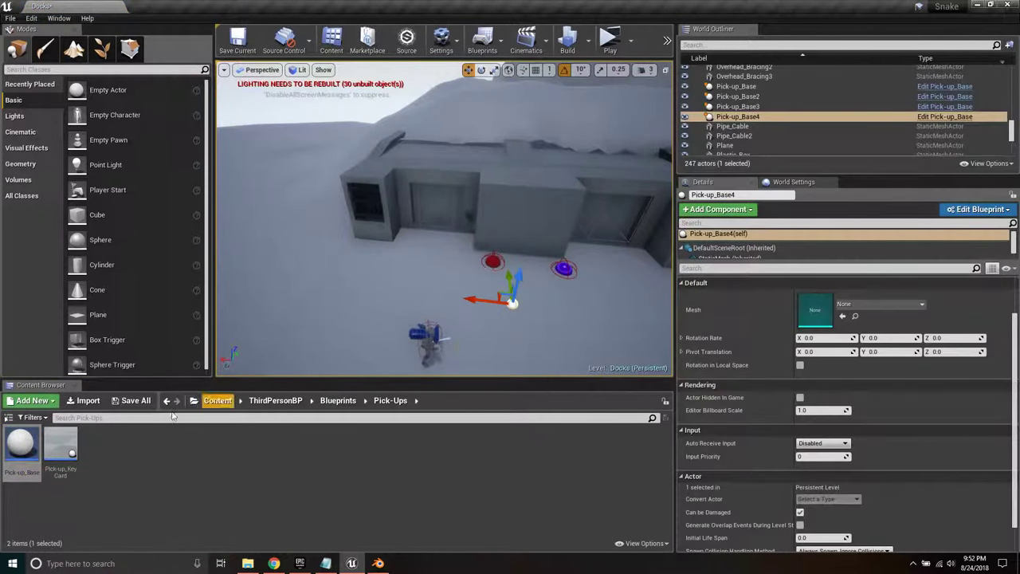
Step: Assign the Keycard asset as the new Pick-up_Base actor's Mesh and raise the actor slightly
left_click(270, 401)
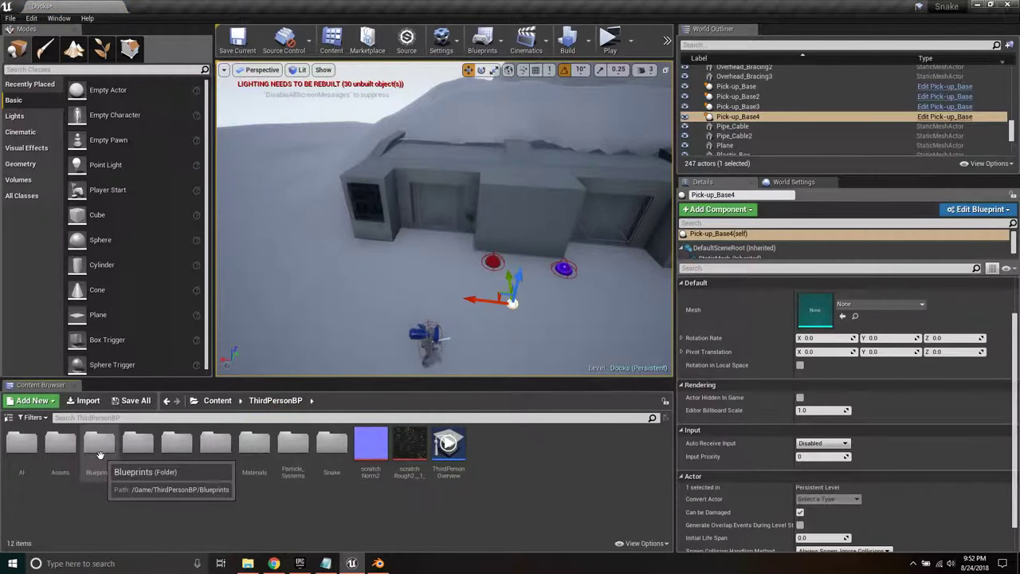
double_click(60, 445)
left_click_drag(61, 502, 883, 320)
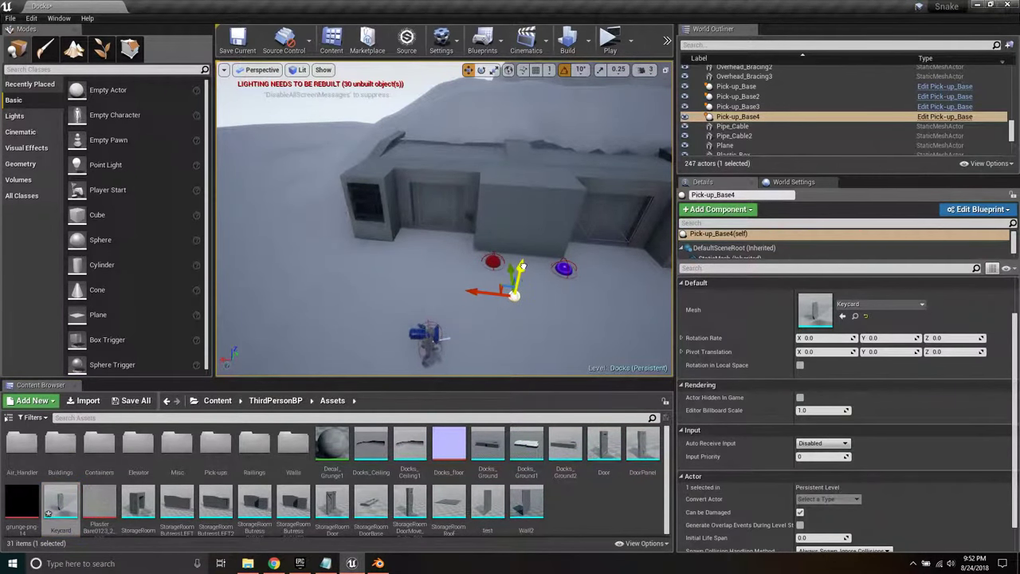
Step: Play the level and compare the Pick-up_Base keycard with the plain Keycard mesh, ending the preview
left_click(609, 44)
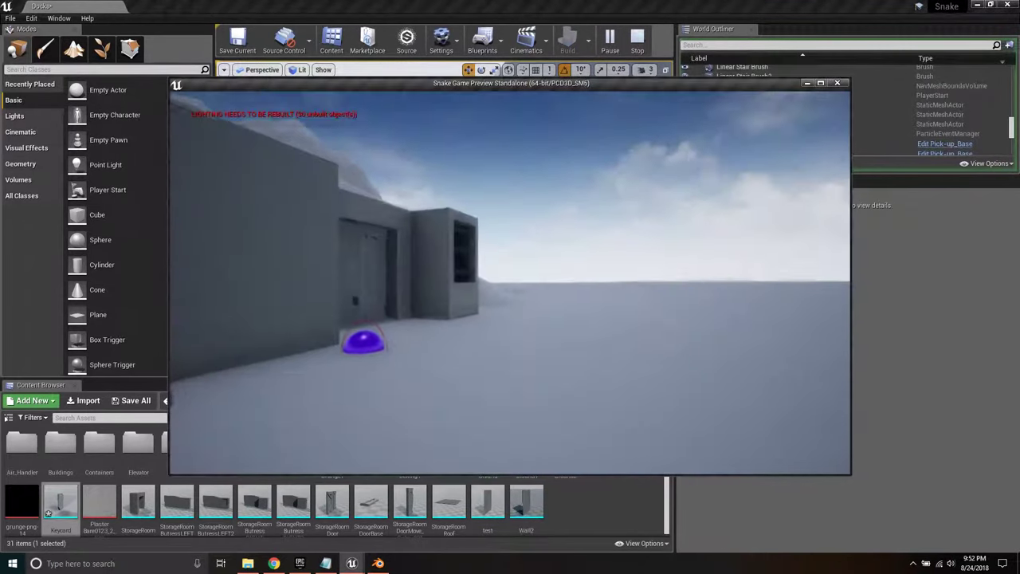
key("w")
key("s")
key("w")
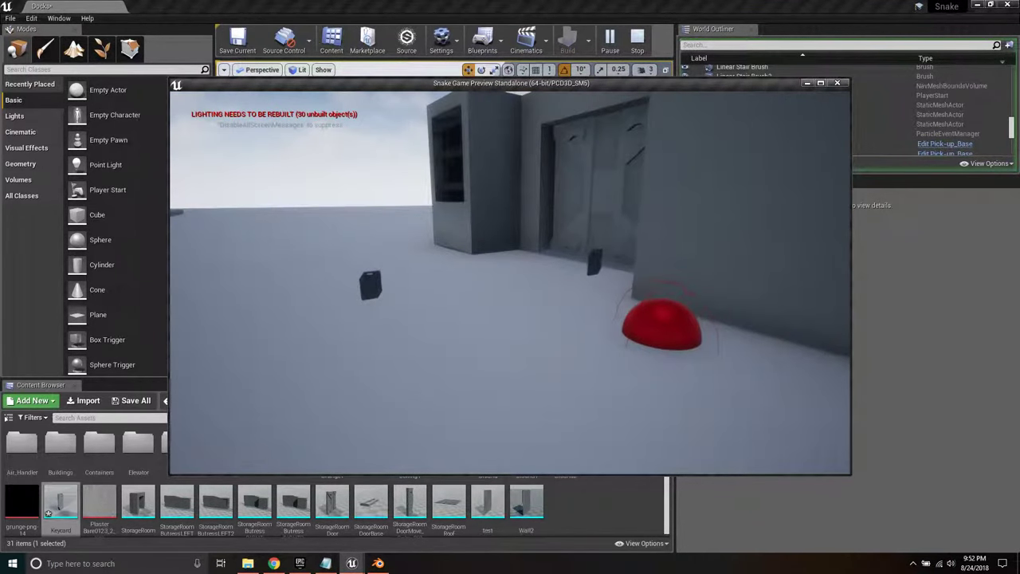
key("s")
key("a")
key("Escape")
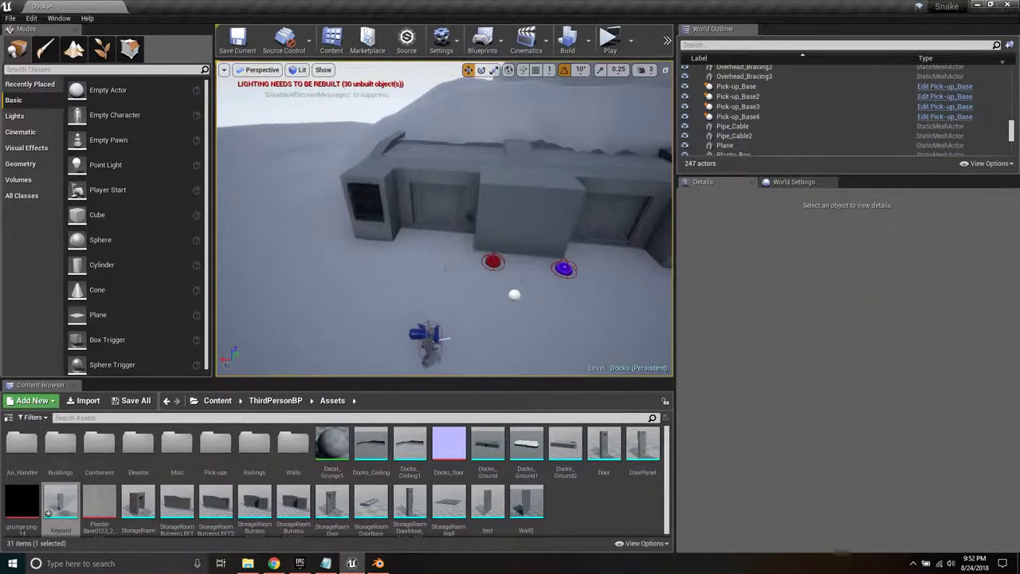
Step: Check the keycard Pick-up_Base actor's Rotation Rate, play the level and examine its rotation beside the red pick-up, ending the preview
left_click(514, 293)
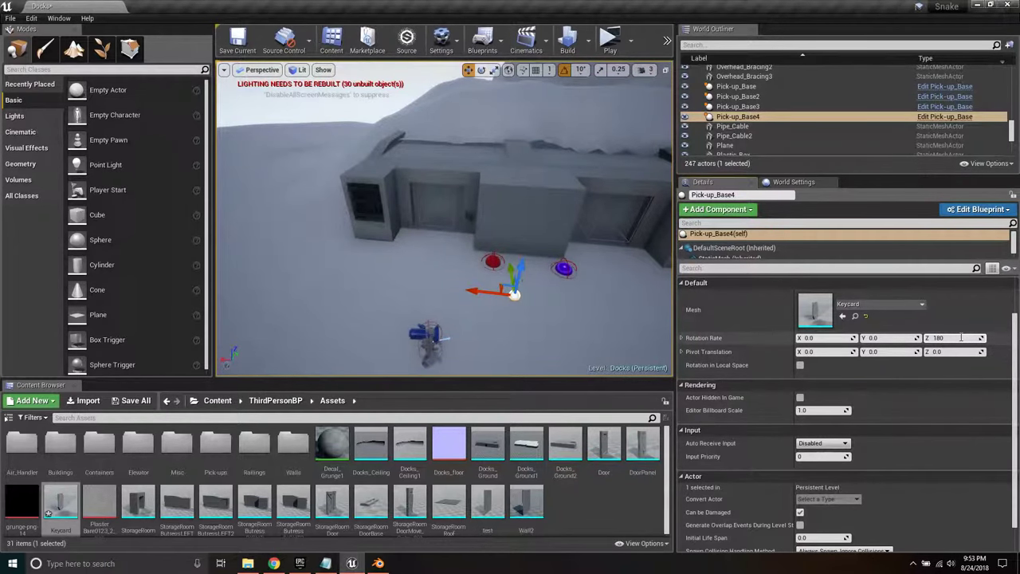
left_click(610, 42)
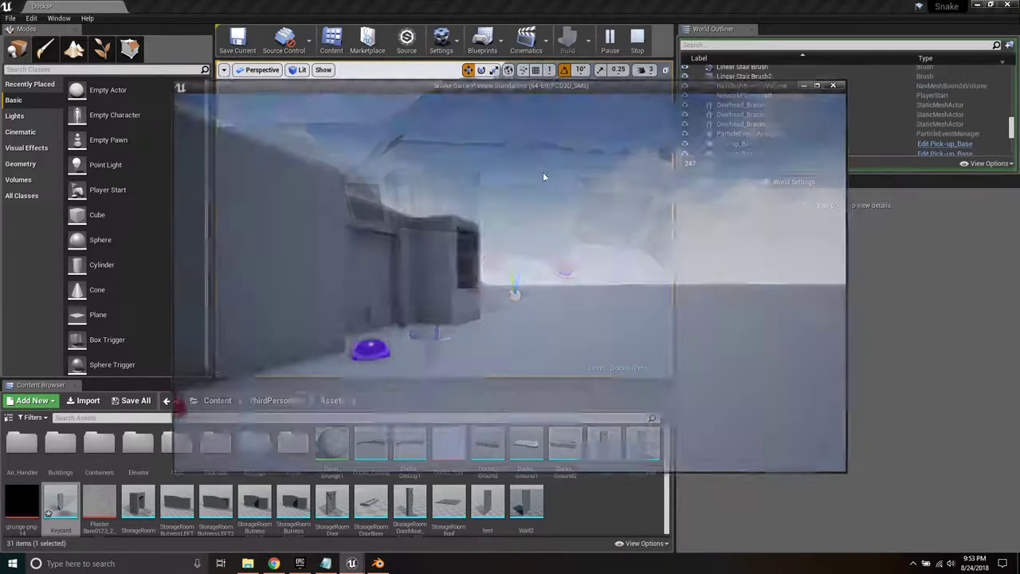
key("w")
key("d")
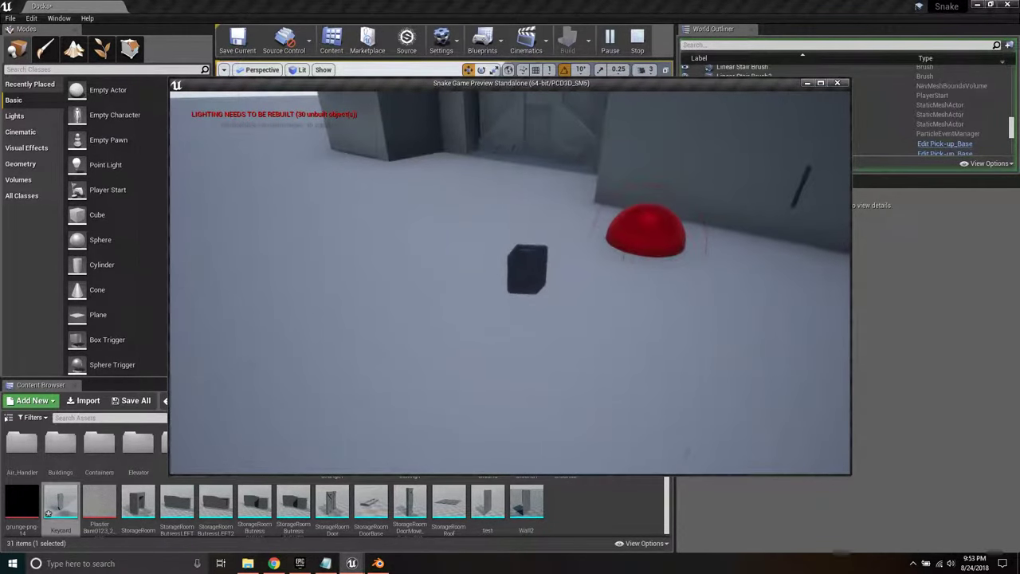
key("a")
key("a")
key("d")
key("w")
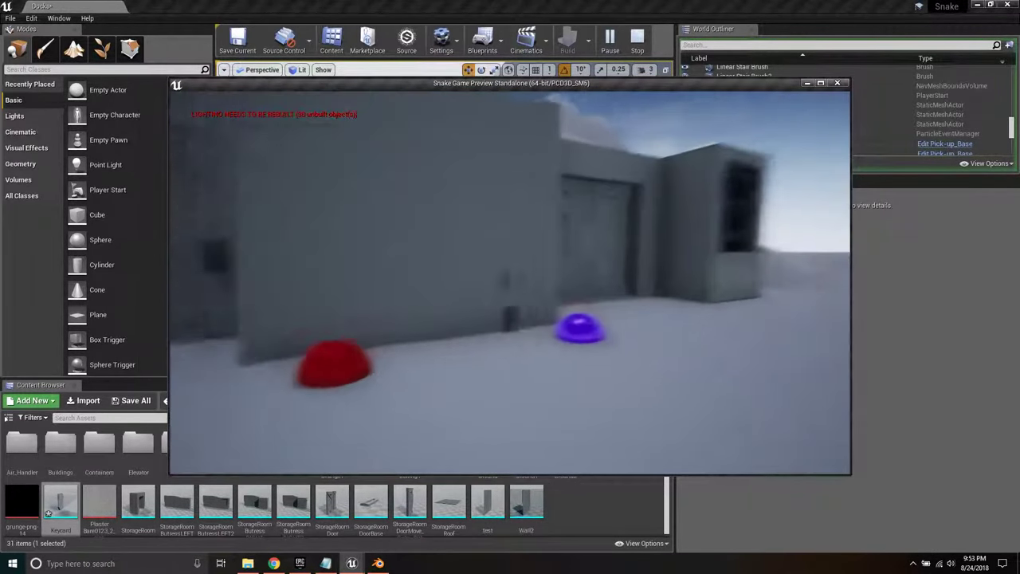
key("Escape")
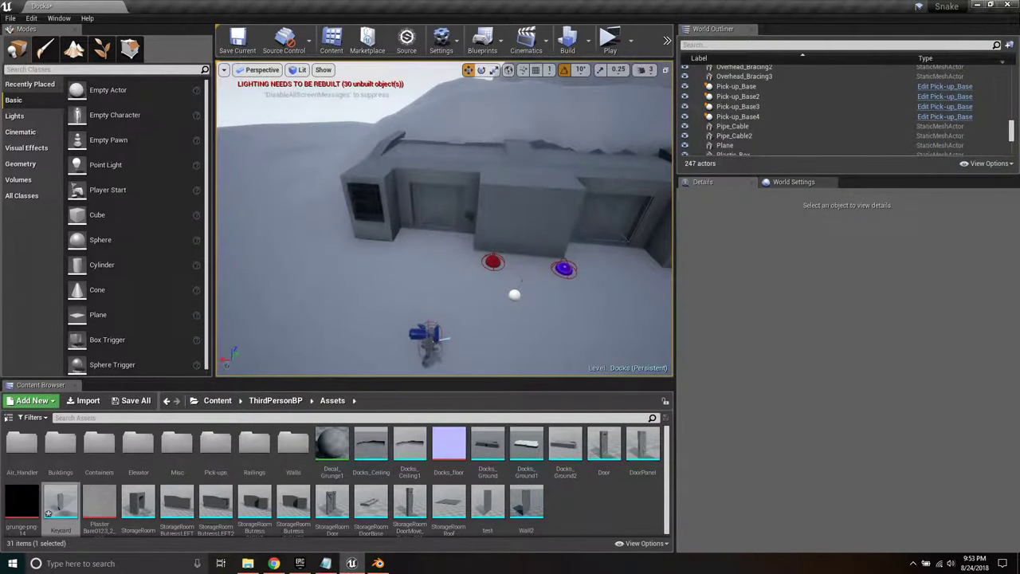
Step: Delete the keycard Pick-up_Base actor and the plain Keycard mesh from the level
left_click(514, 294)
key("Delete")
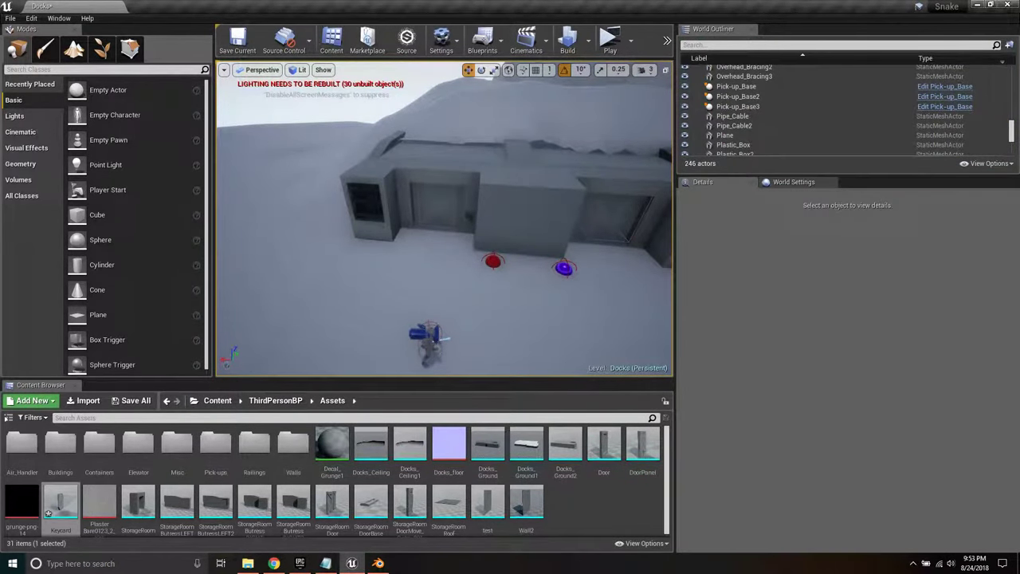
left_click(521, 278)
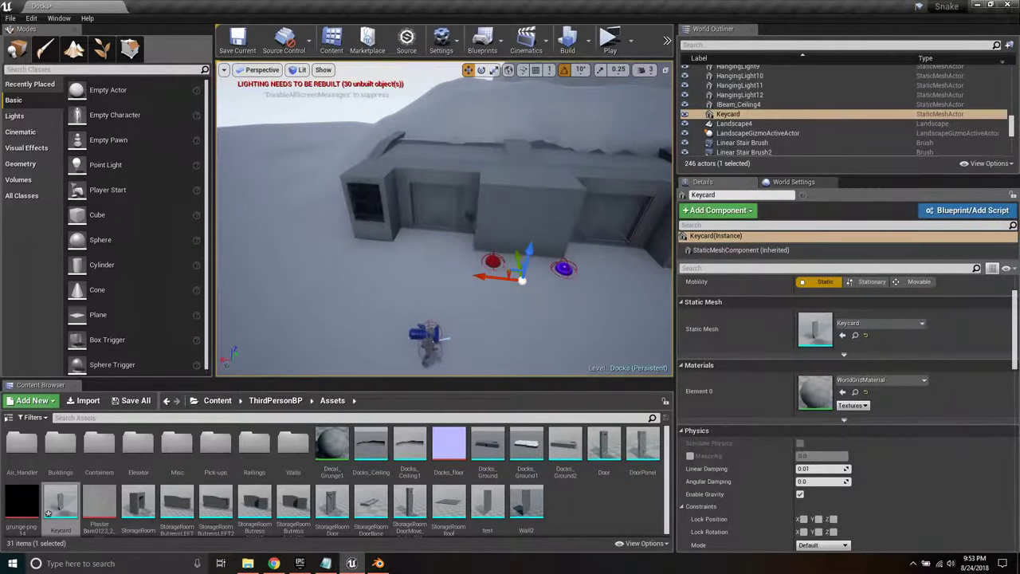
key("Delete")
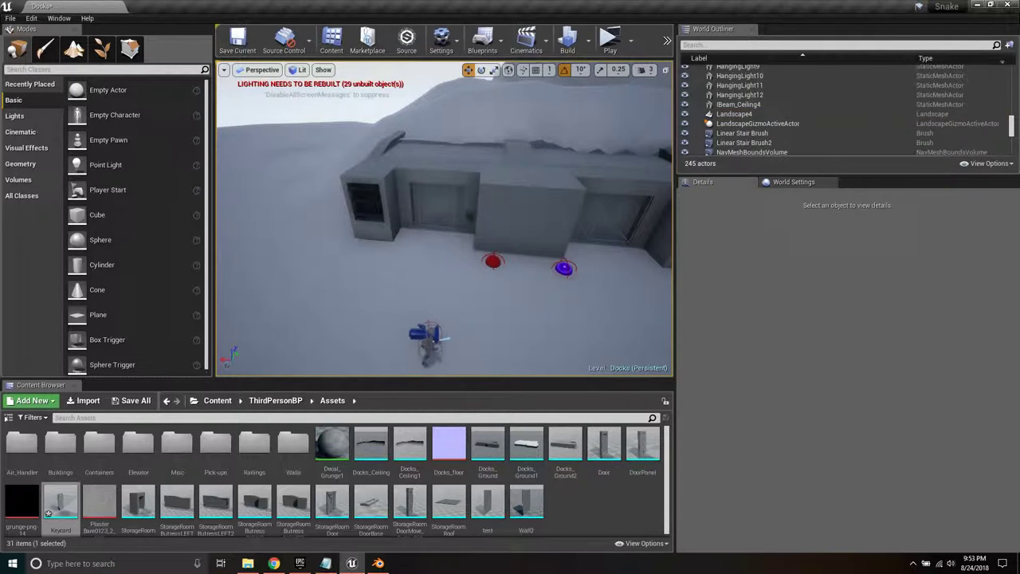
Step: Play the level, try the first door, collect the red pick-up and enter the storage room through that door
left_click(607, 40)
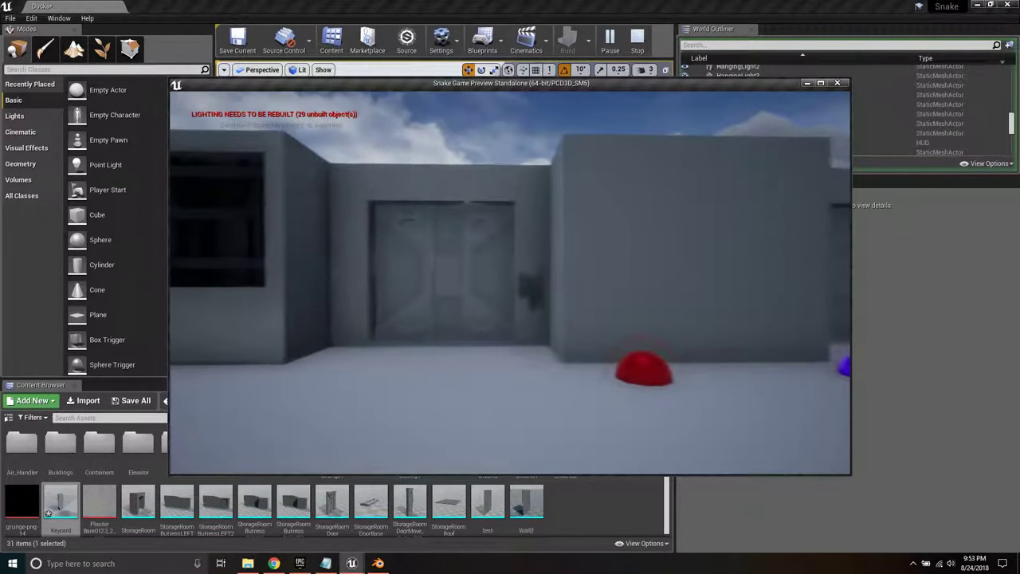
key("w")
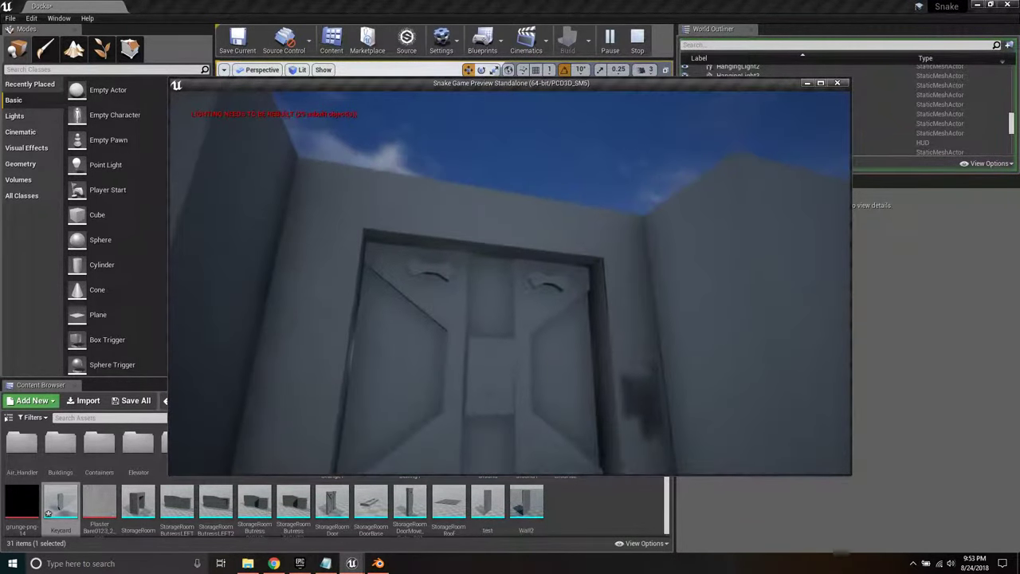
key("s")
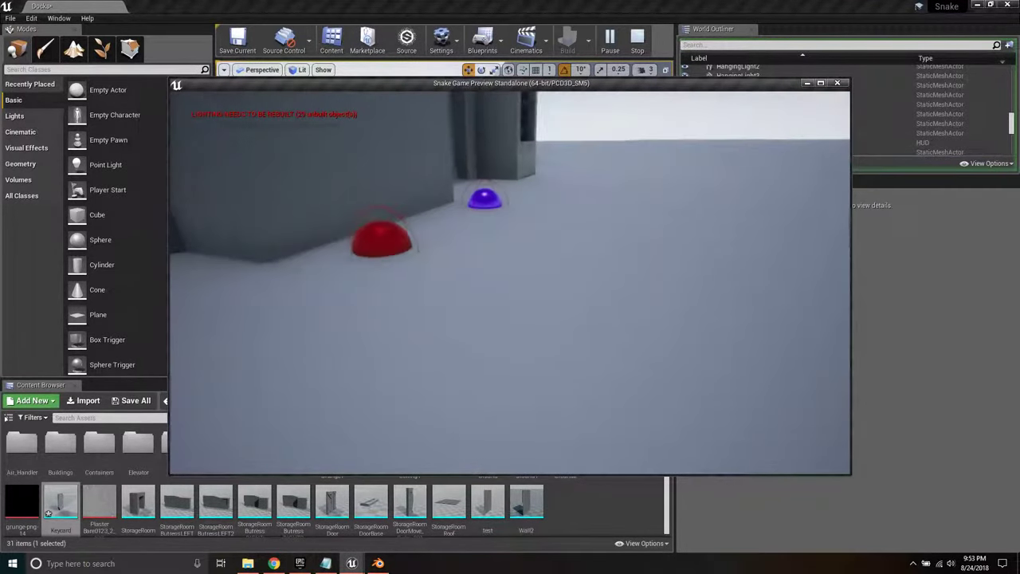
key("w")
key("w")
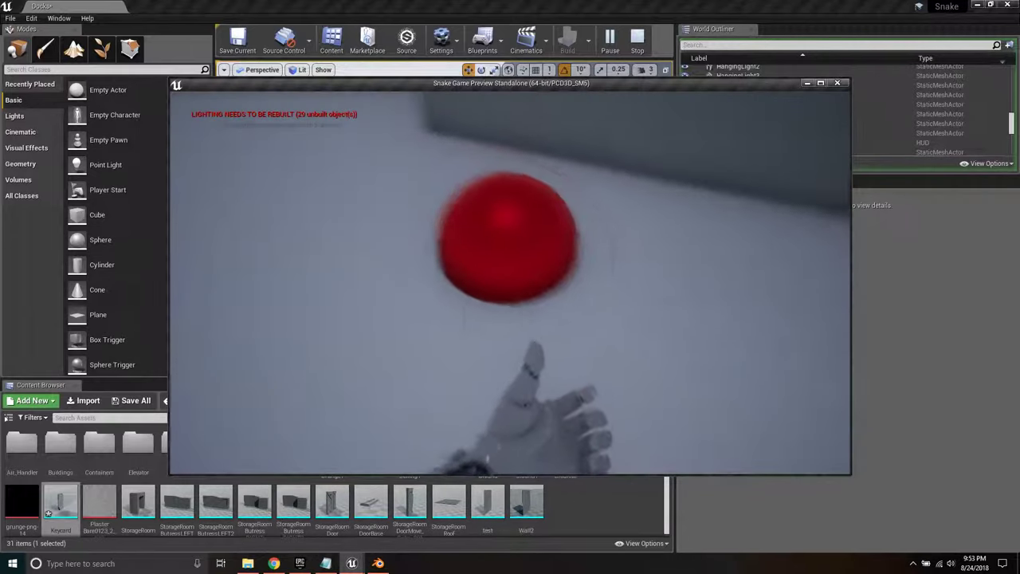
key("e")
key("w")
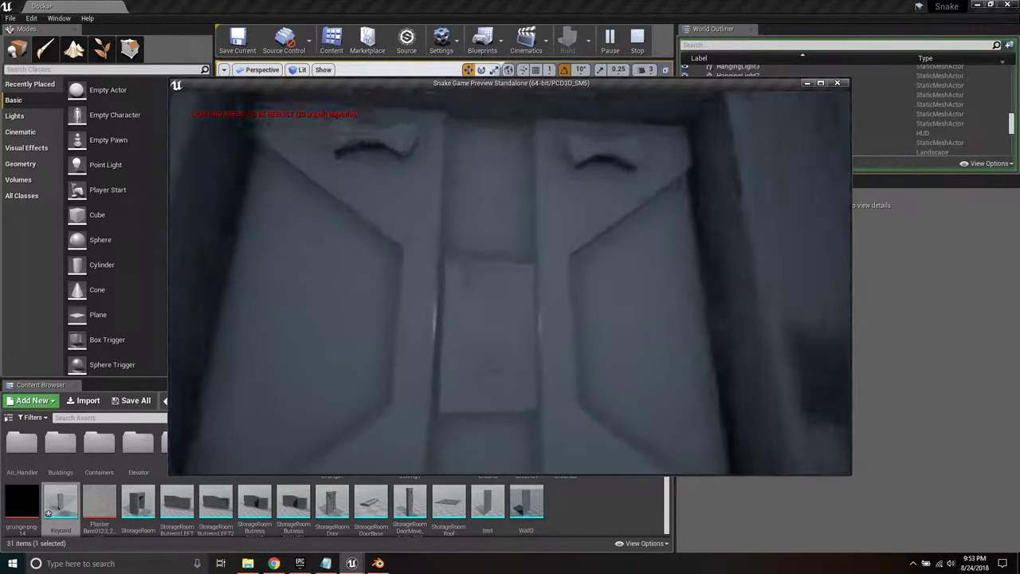
key("w")
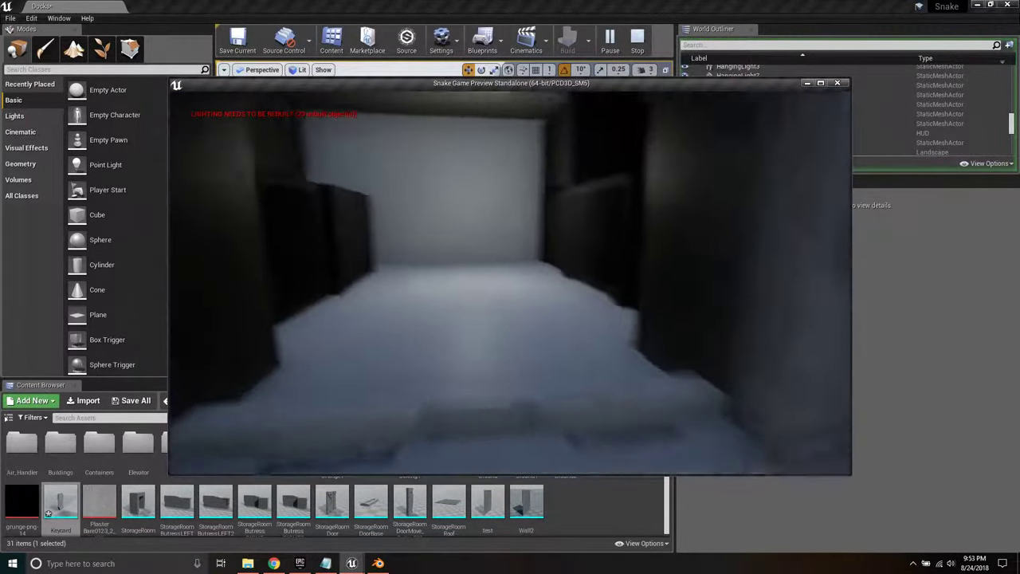
key("w")
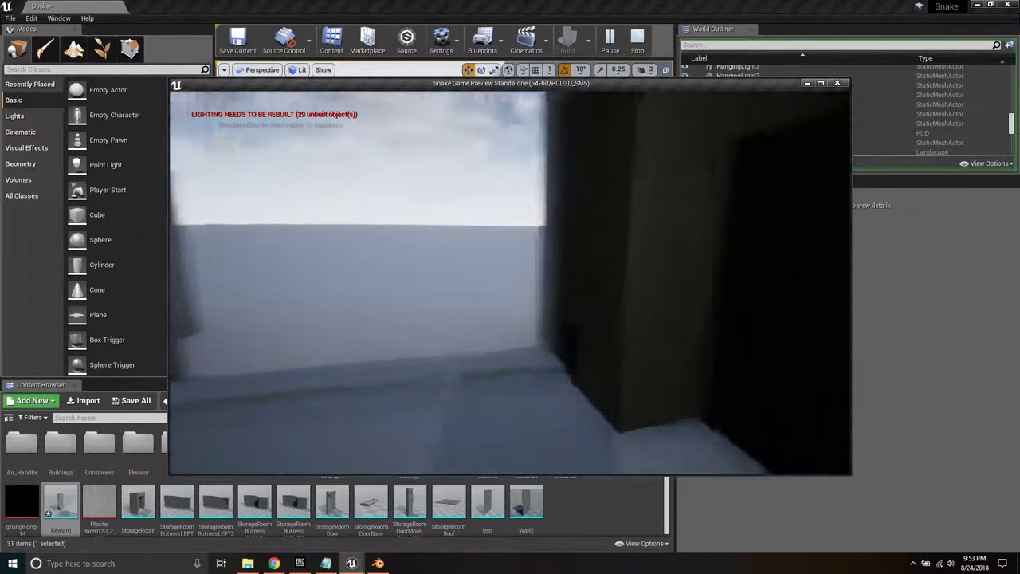
Step: Test the second door near the blue pick-up, collect that pick-up and go through the doorway
key("w")
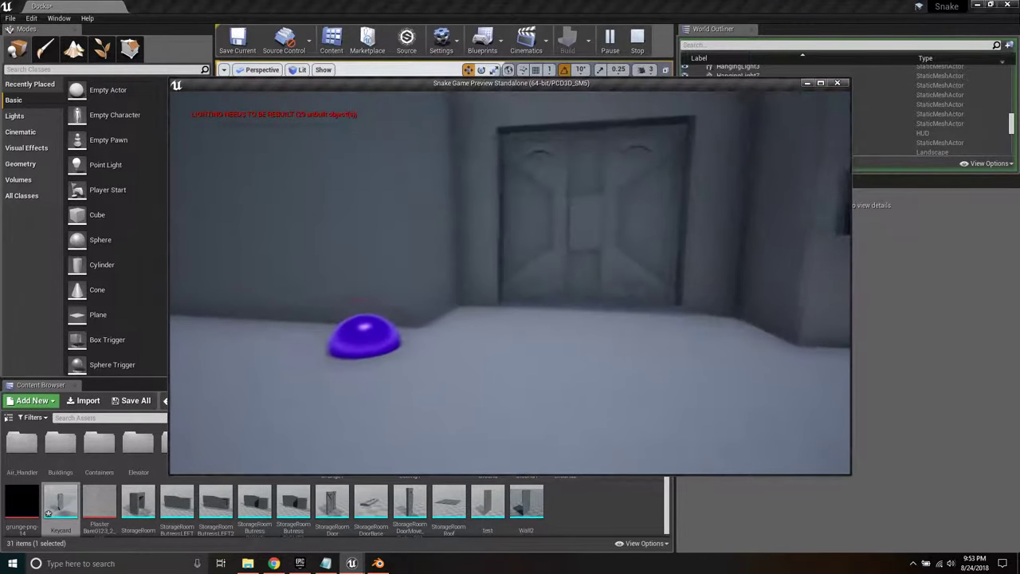
key("w")
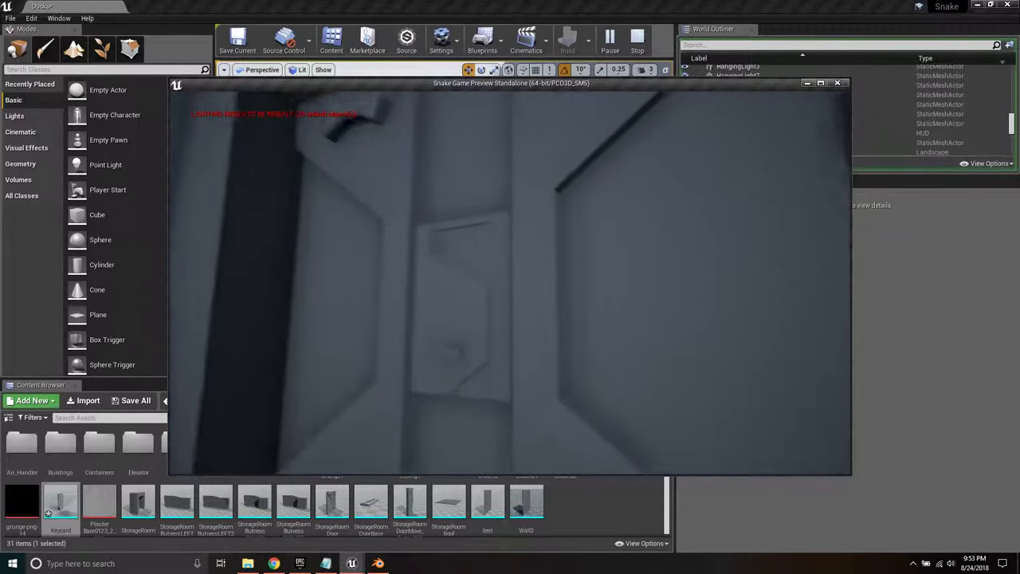
key("w")
key("w")
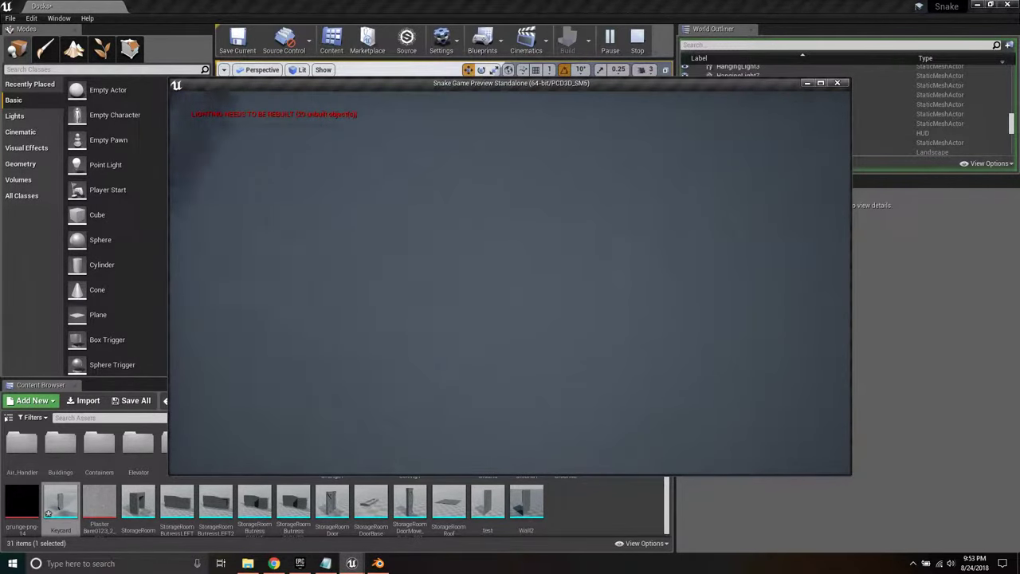
key("s")
key("w")
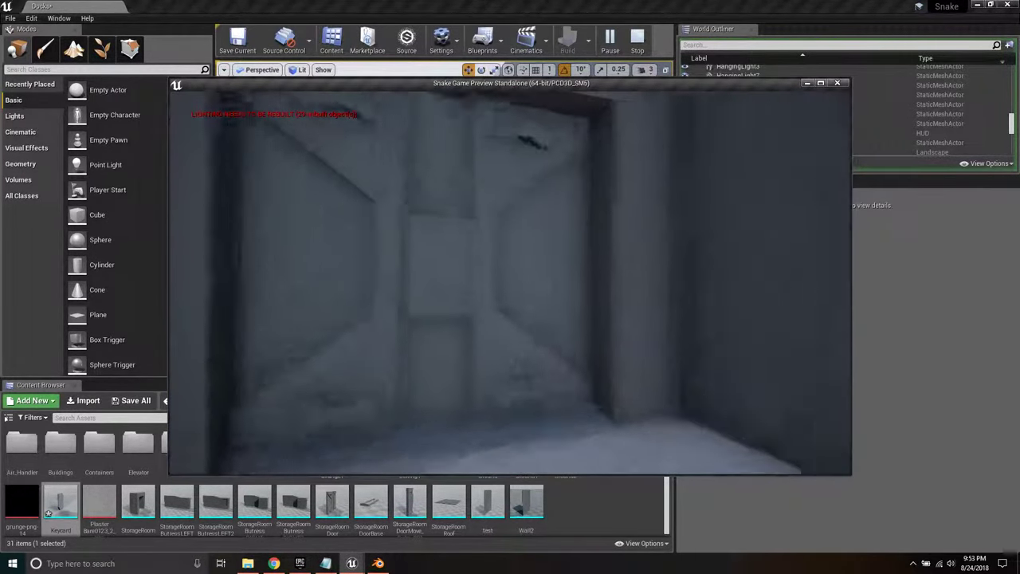
key("w")
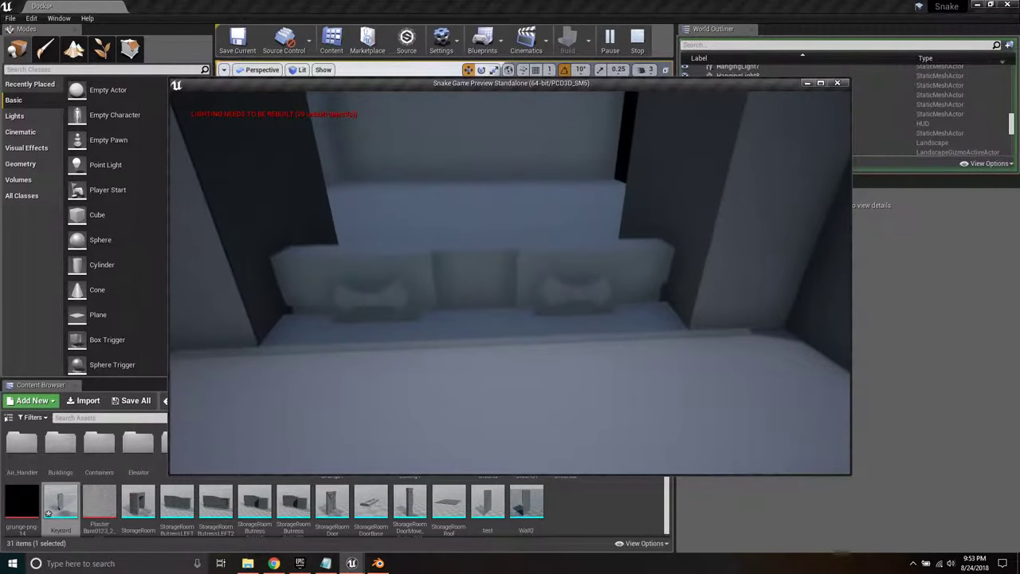
key("w")
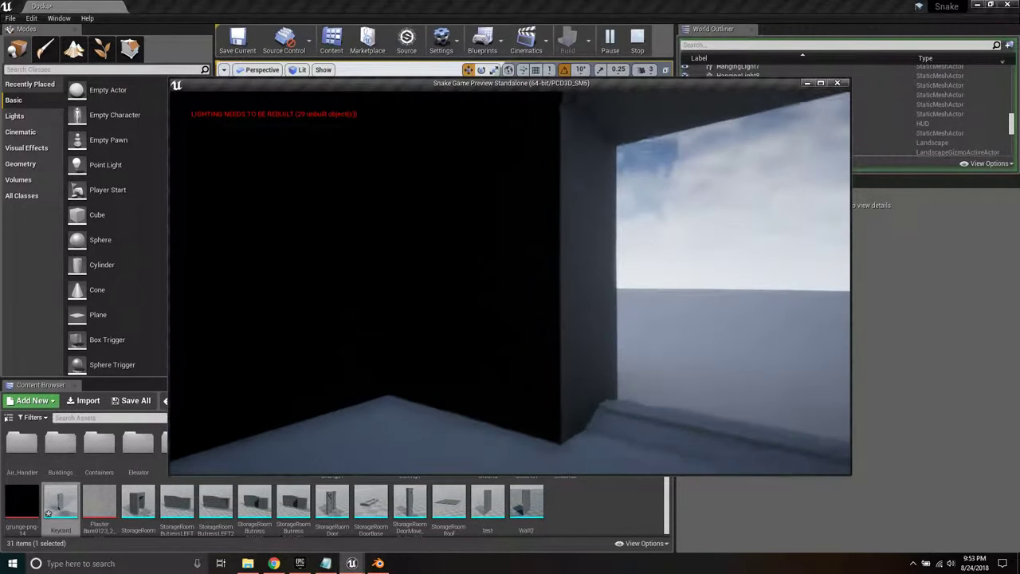
Step: Look around the second room, walk outside to view both doorways, and end the preview
key("s")
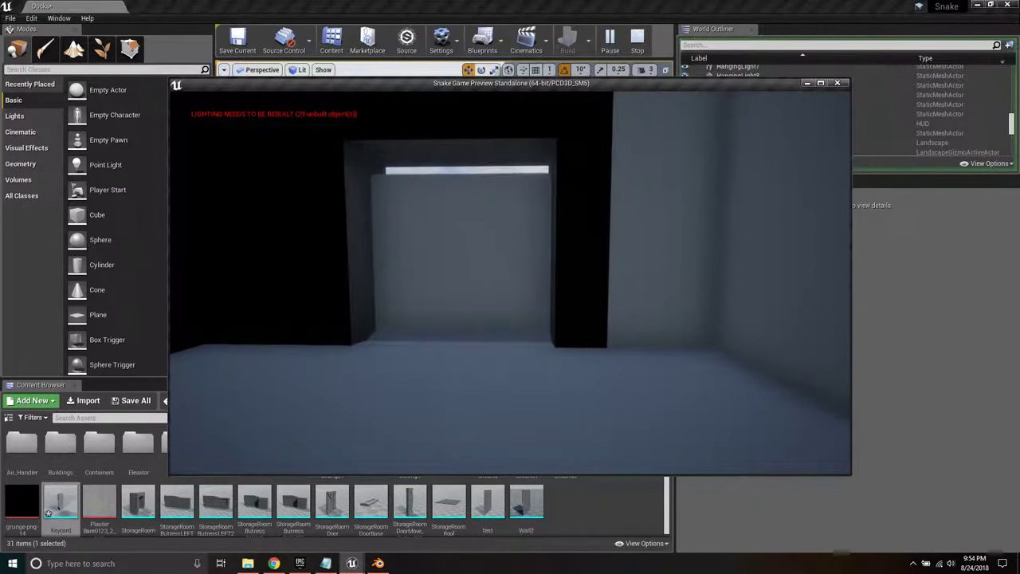
key("w")
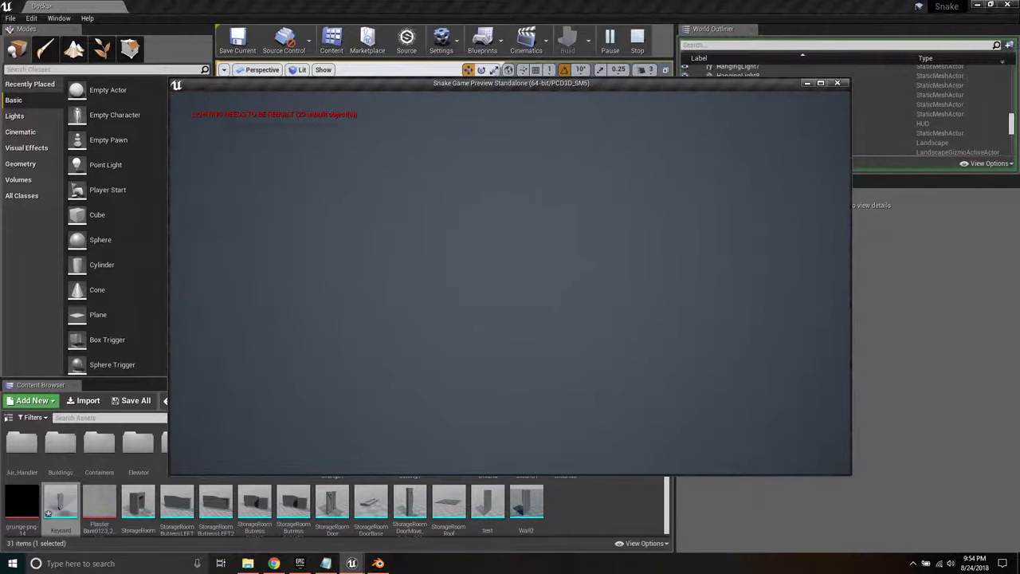
key("s")
key("w")
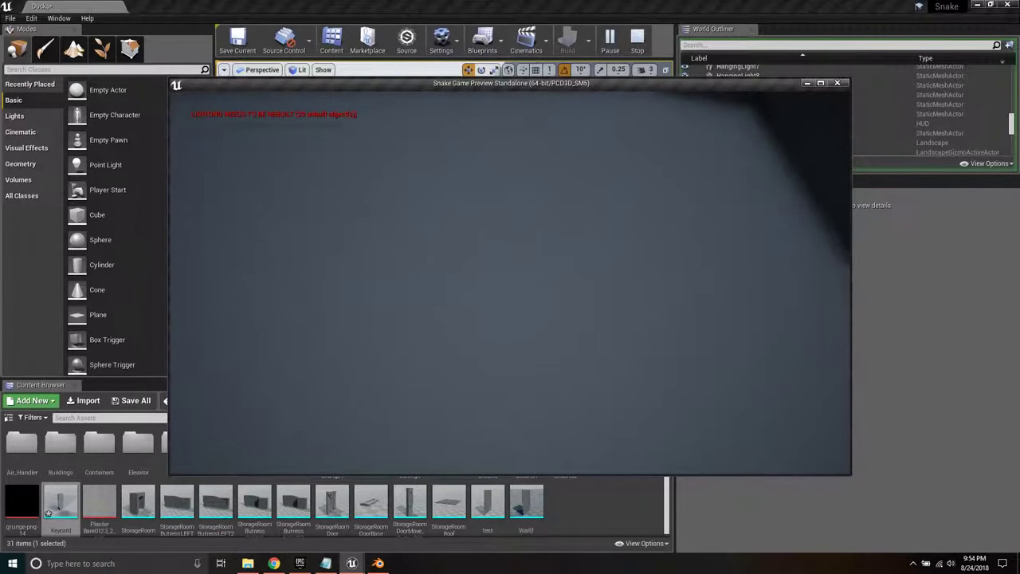
key("w")
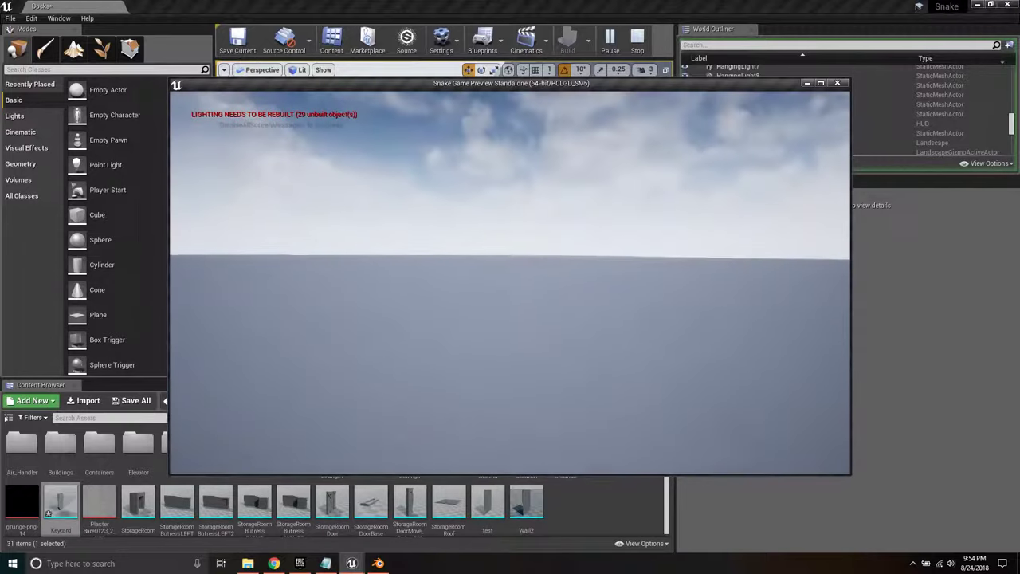
key("s")
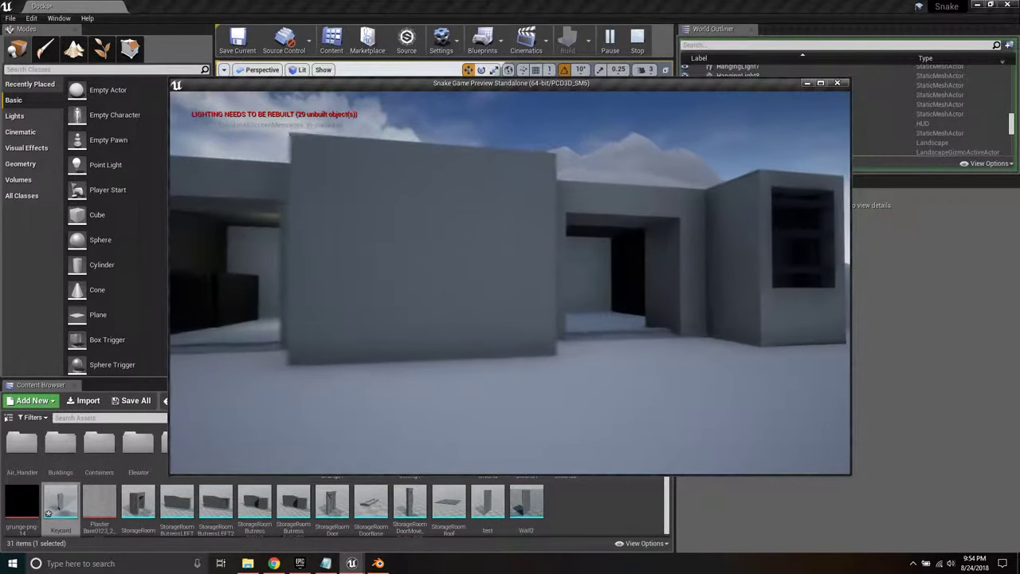
key("d")
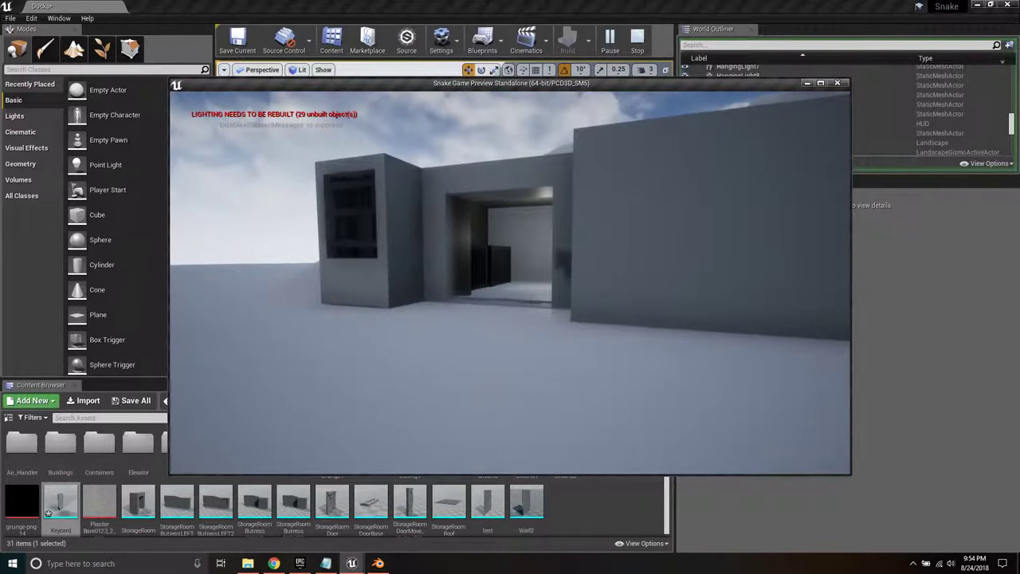
key("Escape")
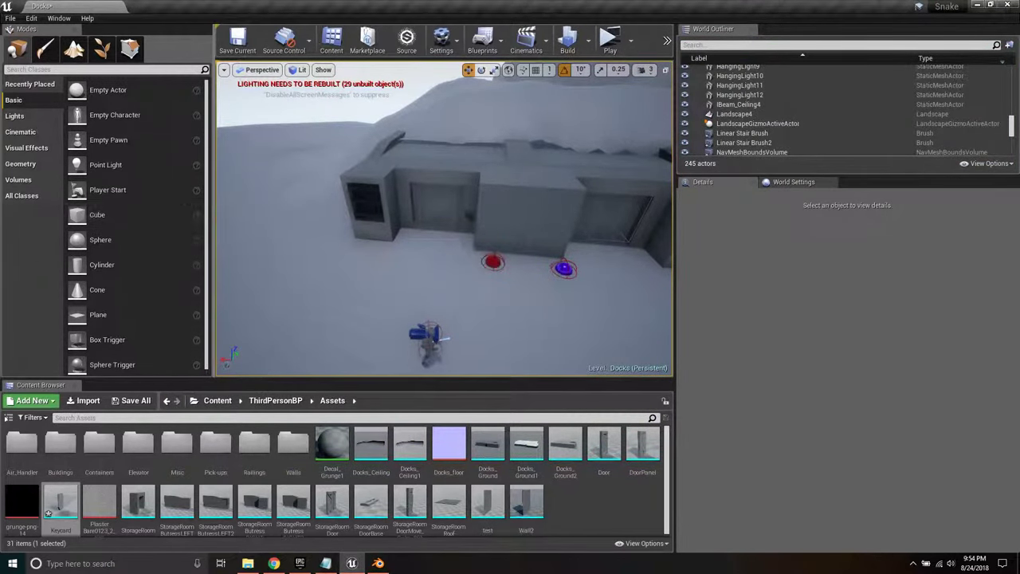
Step: Switch to Blender, where the keycard model is open
mouse_move(376, 564)
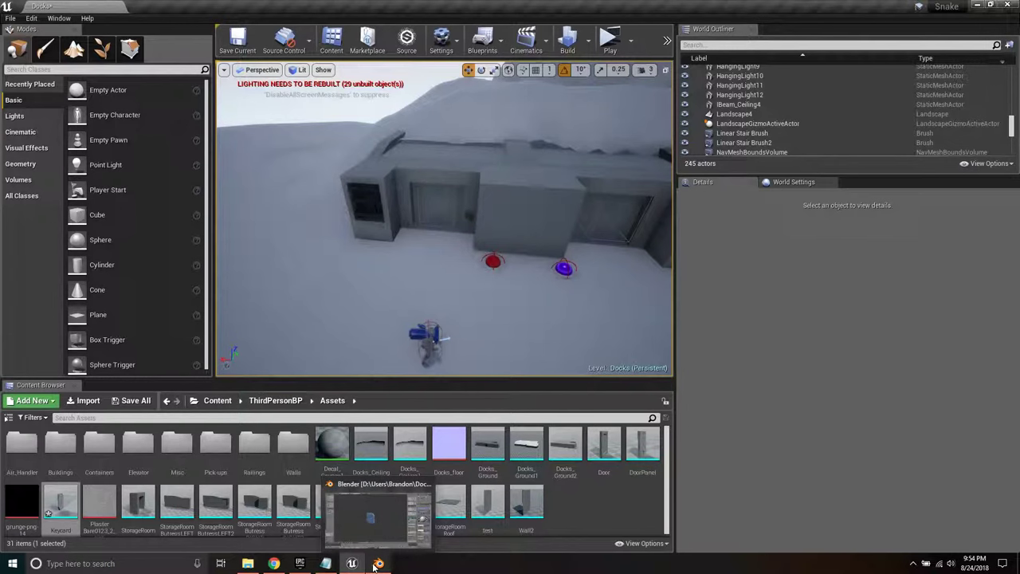